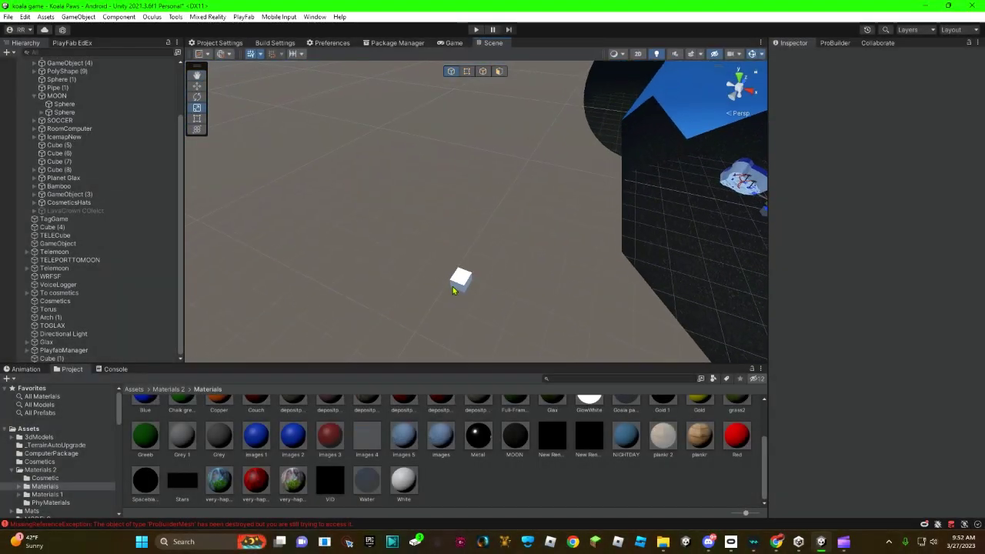
# Delete Cube (1) from the scene, then look around the moon sphere and nearby structures.
pyautogui.click(458, 281)
pyautogui.rightClick(97, 358)
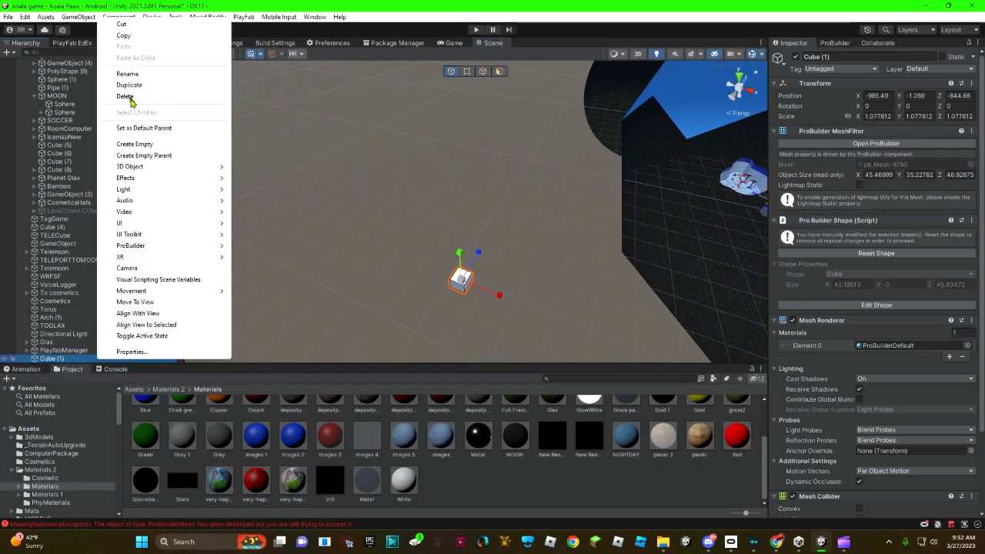
pyautogui.click(130, 101)
pyautogui.moveTo(466, 167)
pyautogui.mouseDown(button='right')
pyautogui.moveTo(494, 88)
pyautogui.moveTo(539, 73)
pyautogui.mouseUp(button='right')
pyautogui.scroll(2, 484, 101)
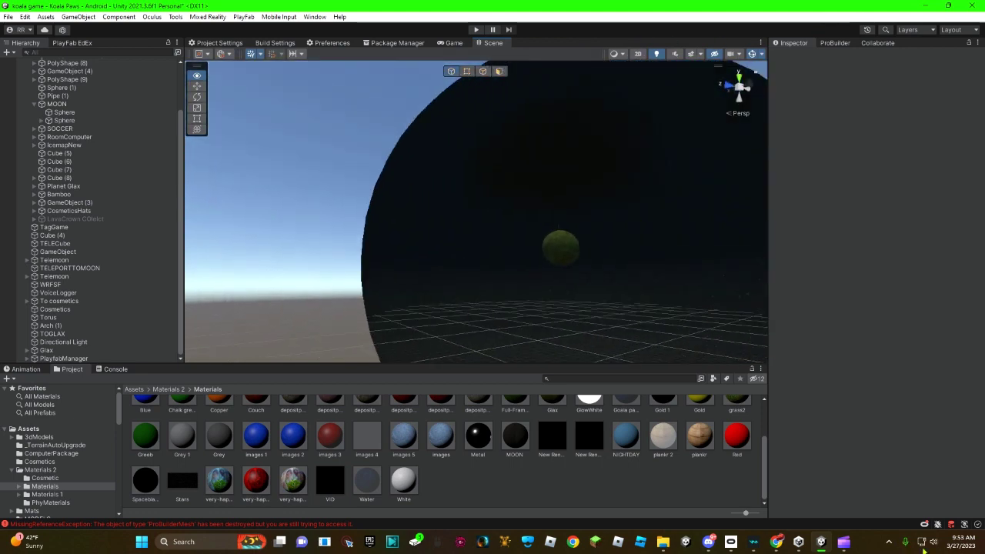
pyautogui.moveTo(926, 552)
pyautogui.mouseDown(button='right')
pyautogui.moveTo(21, 83)
pyautogui.moveTo(981, 54)
pyautogui.moveTo(518, 247)
pyautogui.moveTo(616, 357)
pyautogui.mouseUp(button='right')
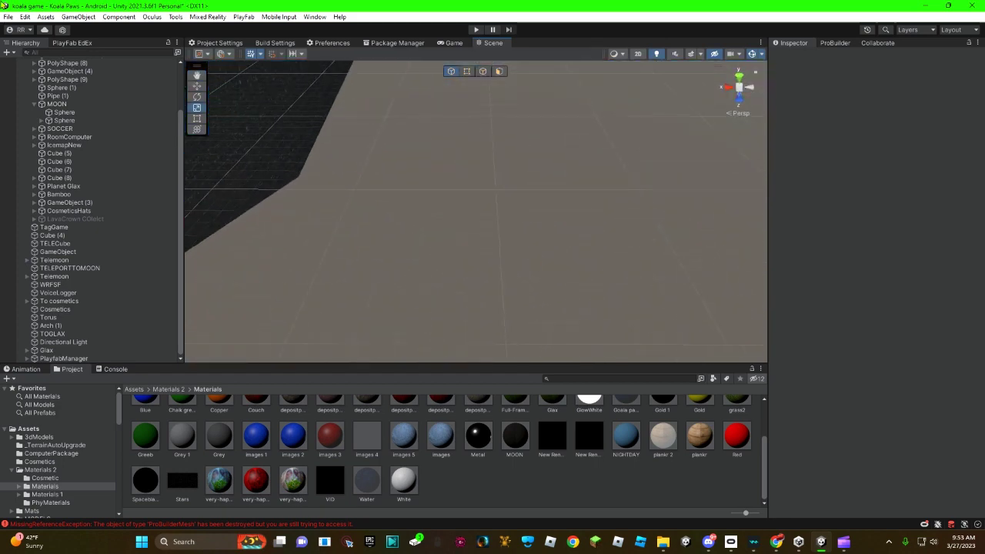
pyautogui.scroll(3, 77, 115)
# Add a new 3D cube, frame it, and move it across the ground.
pyautogui.rightClick(54, 65)
pyautogui.moveTo(91, 192)
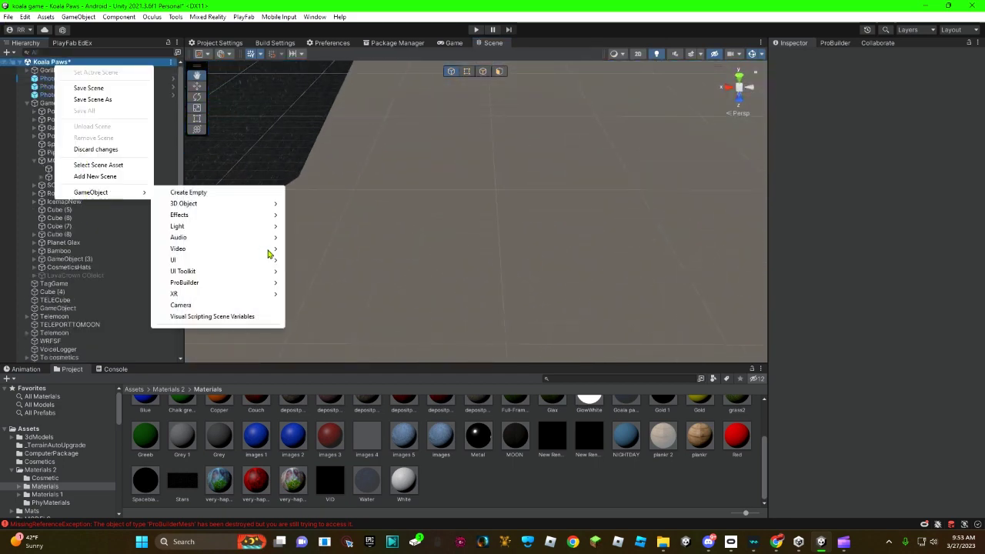
pyautogui.click(304, 204)
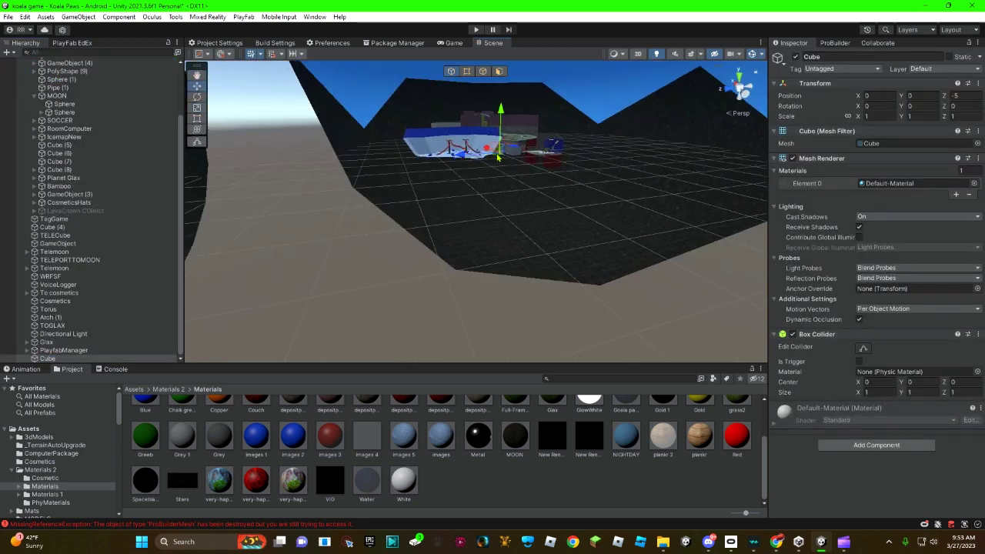
pyautogui.press('f')
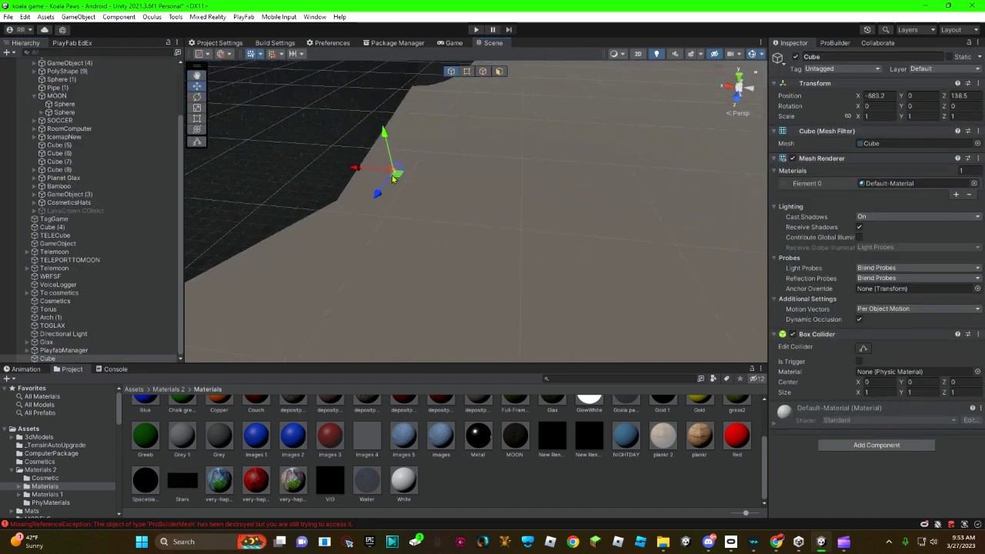
pyautogui.moveTo(392, 178); pyautogui.dragTo(691, 193)
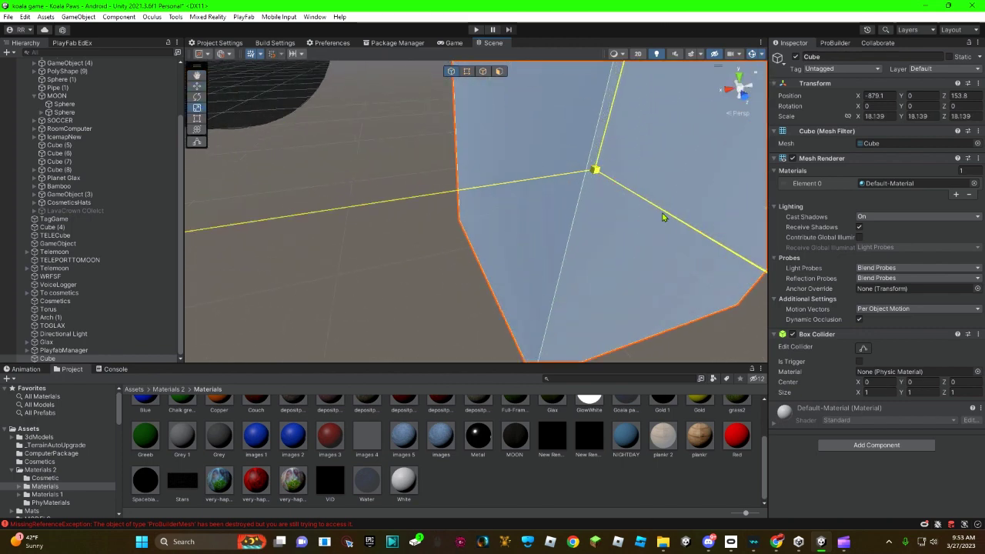
# Scale the cube up and stretch it into a huge, thin slab platform.
pyautogui.moveTo(595, 170); pyautogui.dragTo(666, 217)
pyautogui.moveTo(585, 193)
pyautogui.keyDown('alt'); pyautogui.mouseDown()
pyautogui.moveTo(522, 168)
pyautogui.moveTo(519, 222)
pyautogui.moveTo(521, 214)
pyautogui.moveTo(380, 226)
pyautogui.mouseUp(); pyautogui.keyUp('alt')
pyautogui.press('f')
pyautogui.moveTo(529, 230); pyautogui.dragTo(570, 254)
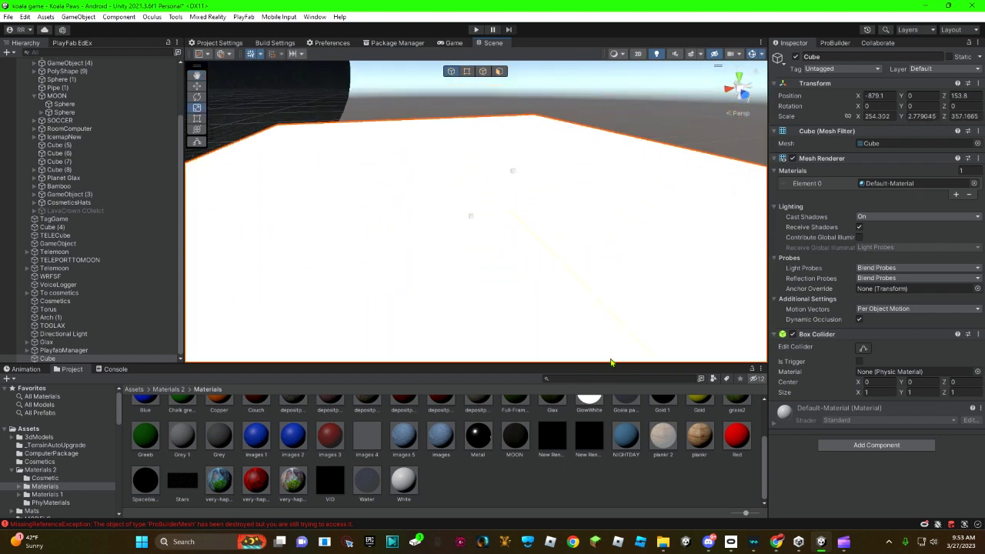
pyautogui.moveTo(558, 200); pyautogui.dragTo(589, 230, button='right')
pyautogui.scroll(3, 305, 478)
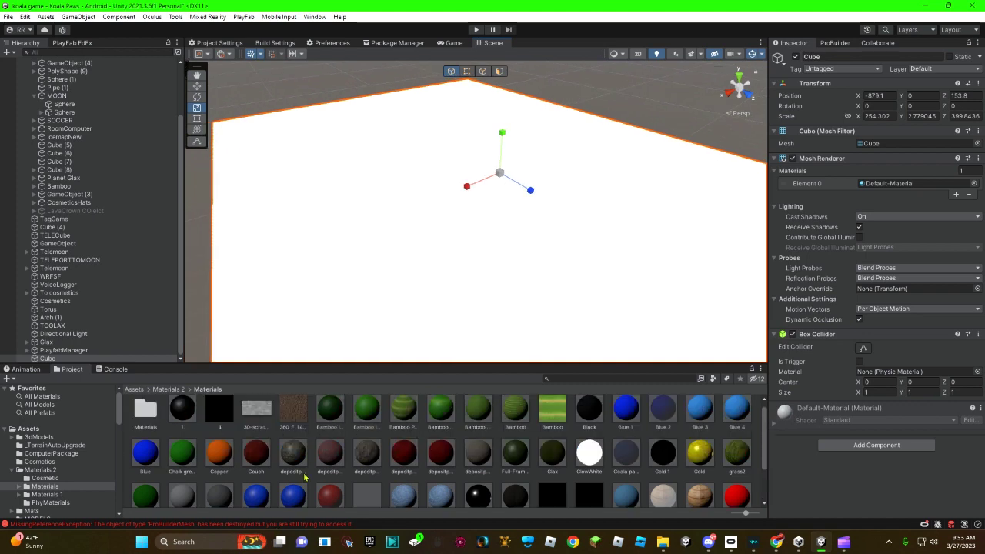
pyautogui.scroll(1, 154, 483)
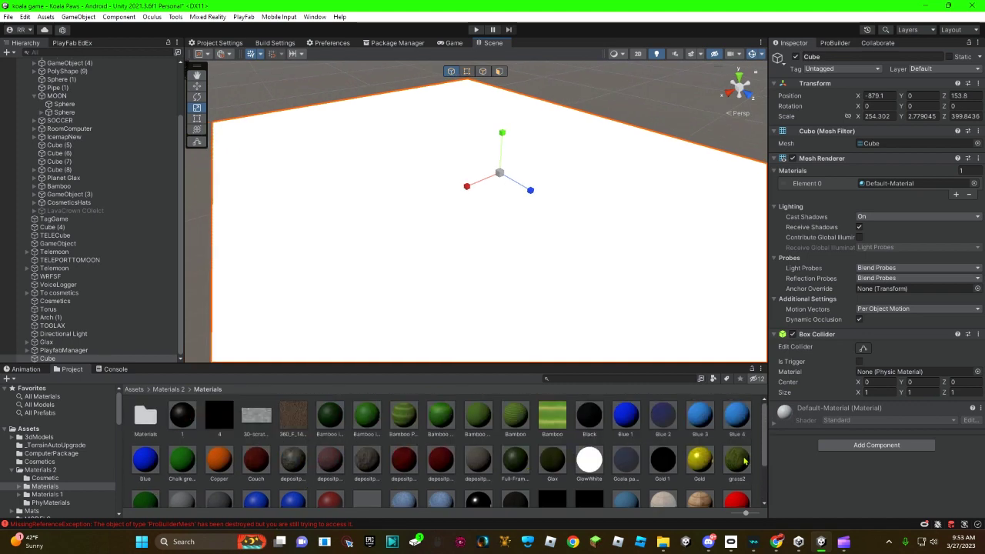
# Apply the Full-Frame grass material to the slab and widen it along X.
pyautogui.moveTo(515, 460); pyautogui.dragTo(492, 230)
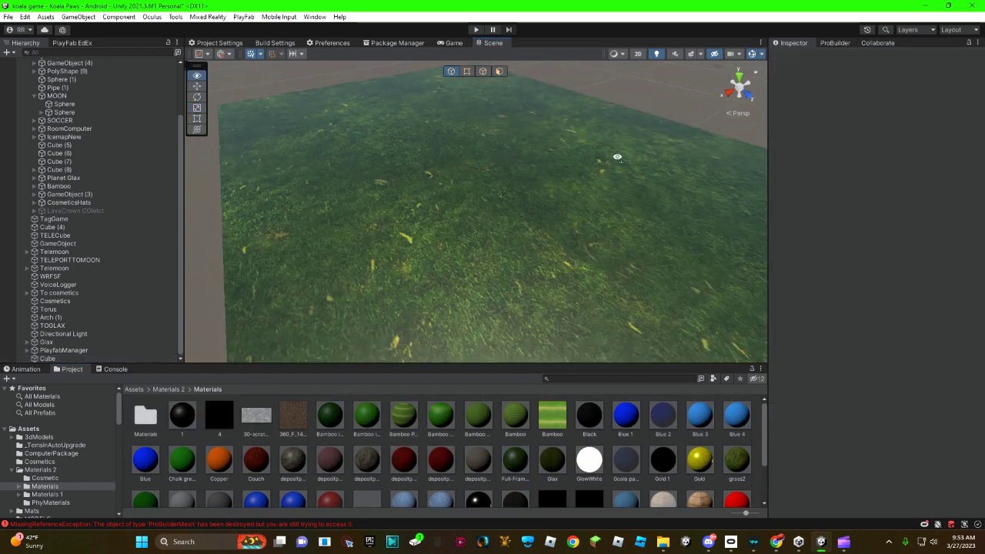
pyautogui.moveTo(492, 231)
pyautogui.mouseDown(button='right')
pyautogui.moveTo(750, 218)
pyautogui.moveTo(585, 189)
pyautogui.moveTo(547, 278)
pyautogui.mouseUp(button='right')
pyautogui.scroll(-5, 750, 217)
pyautogui.click(584, 189)
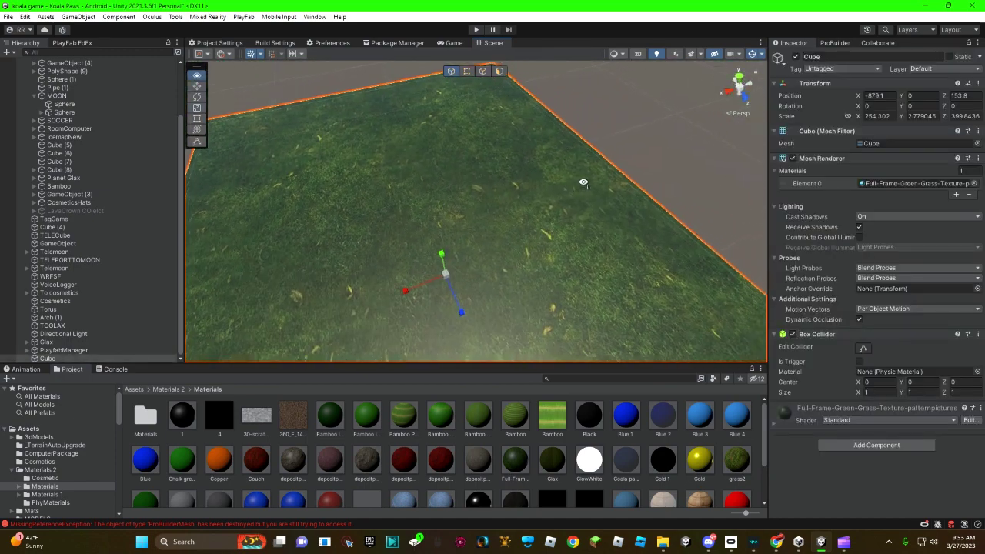
pyautogui.moveTo(547, 277); pyautogui.dragTo(531, 283)
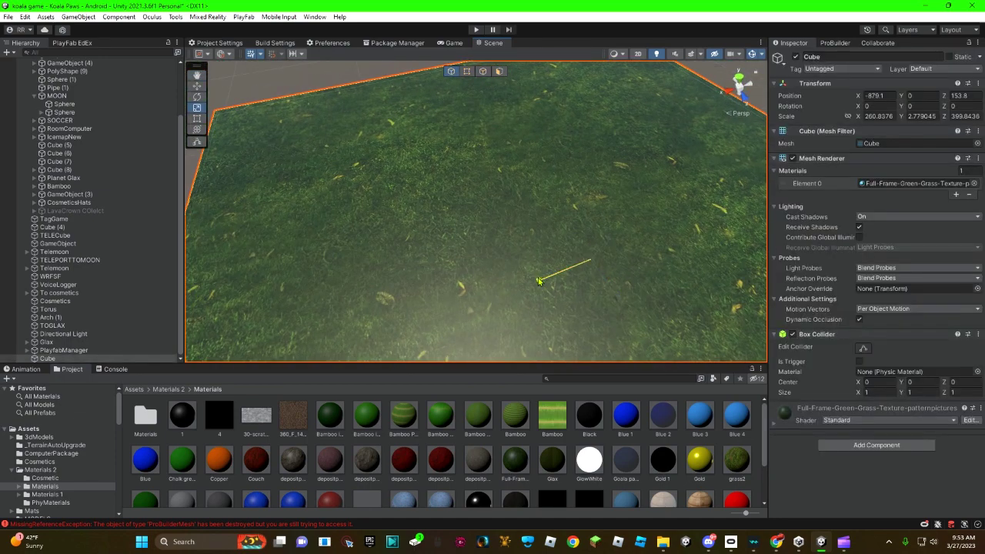
# Bring up the ProBuilder tools and browse the scene view.
pyautogui.click(831, 45)
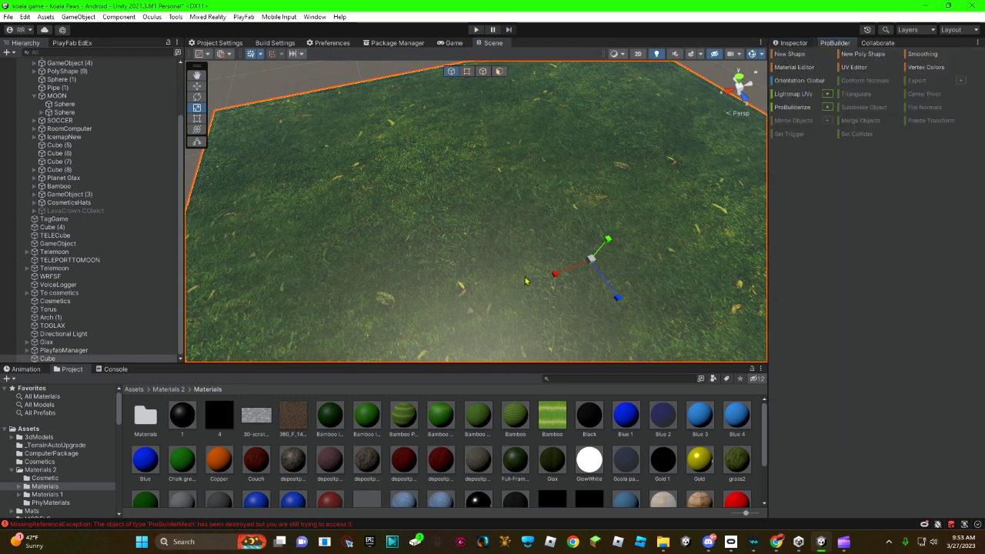
pyautogui.scroll(-3, 23, 473)
pyautogui.scroll(-3, 38, 470)
pyautogui.scroll(-2, 54, 464)
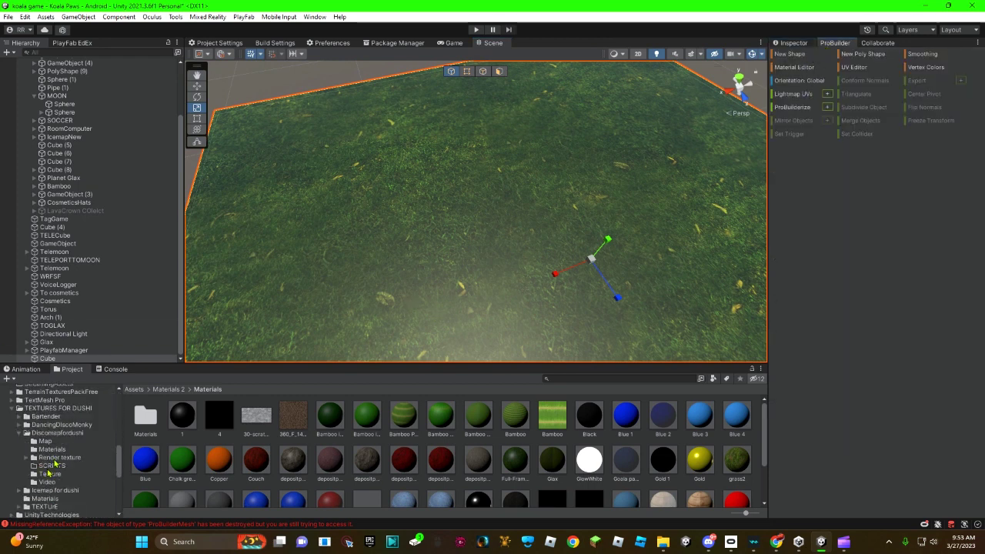
pyautogui.scroll(-2, 55, 462)
pyautogui.scroll(2, 55, 462)
pyautogui.scroll(2, 60, 450)
pyautogui.scroll(2, 65, 439)
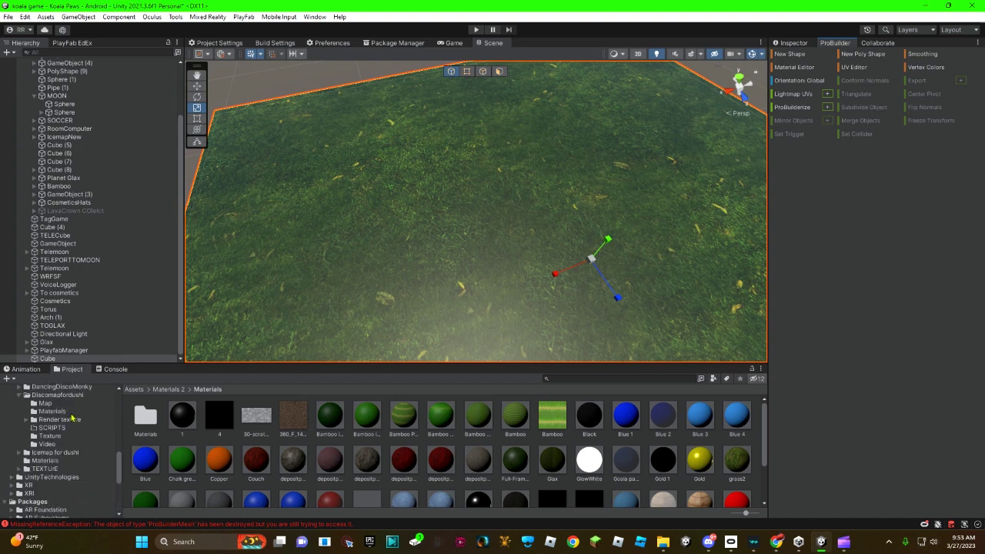
pyautogui.scroll(2, 70, 424)
pyautogui.scroll(2, 70, 423)
pyautogui.scroll(2, 70, 439)
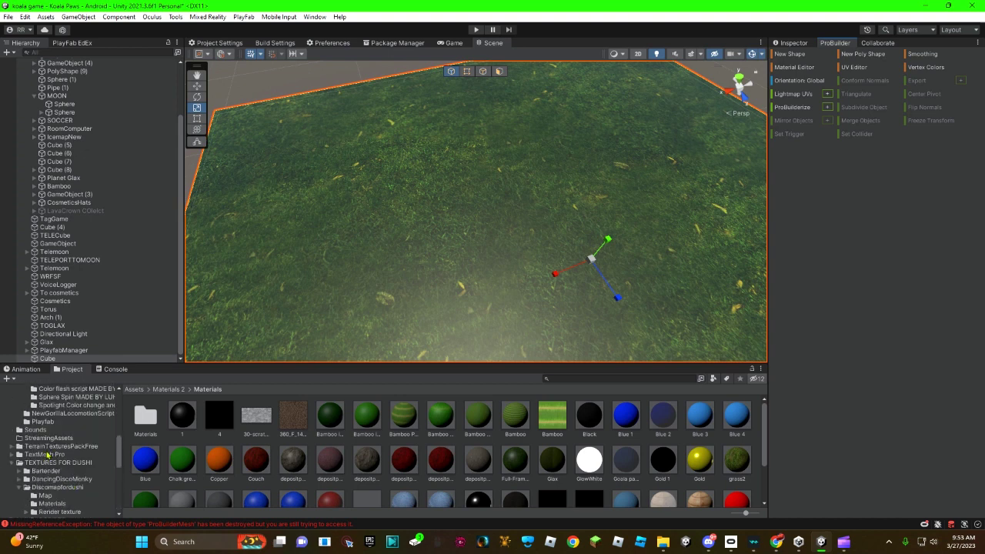
pyautogui.scroll(3, 48, 455)
pyautogui.scroll(3, 49, 462)
pyautogui.scroll(3, 51, 470)
pyautogui.scroll(3, 52, 477)
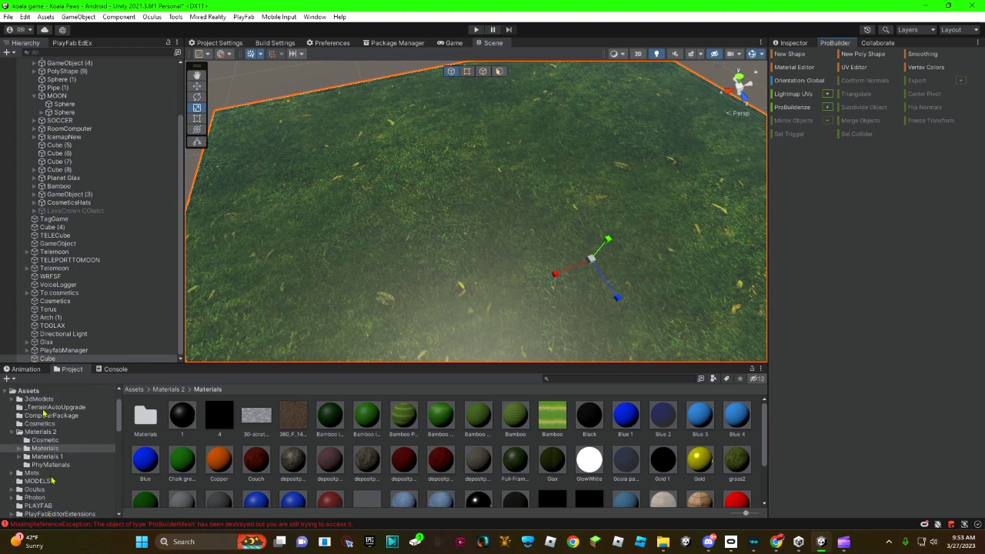
# Place the Player prefab from Assets > Resources > PhotonVR onto the grass and frame it.
pyautogui.click(29, 390)
pyautogui.doubleClick(677, 421)
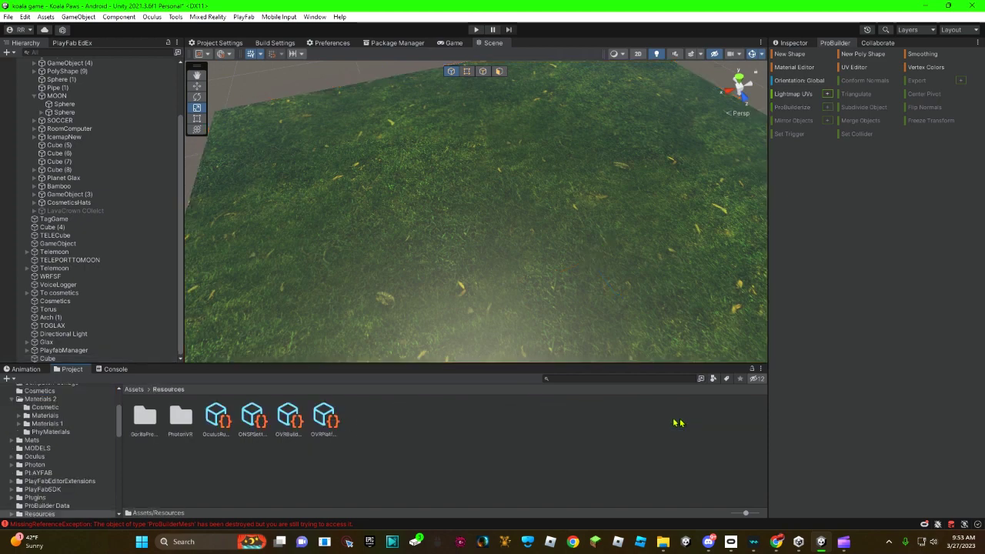
pyautogui.doubleClick(183, 422)
pyautogui.moveTo(325, 419); pyautogui.dragTo(411, 192)
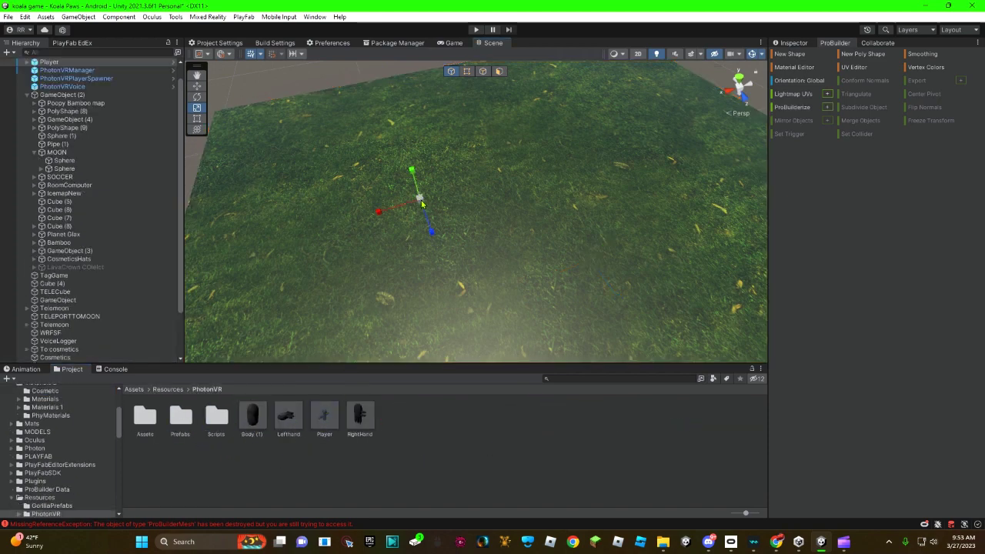
pyautogui.press('f')
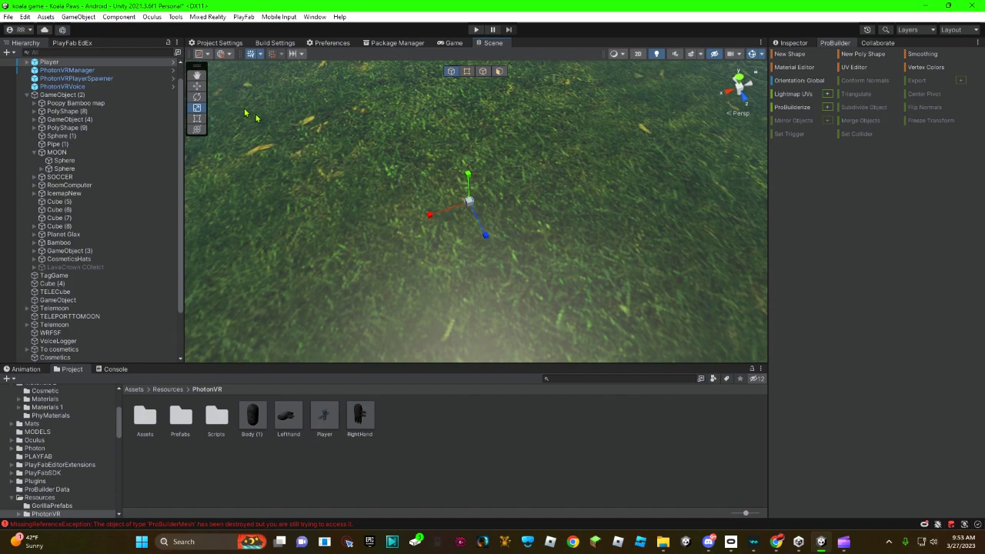
# Zoom and orbit the view to inspect the placed Player up close.
pyautogui.scroll(5, 423, 126)
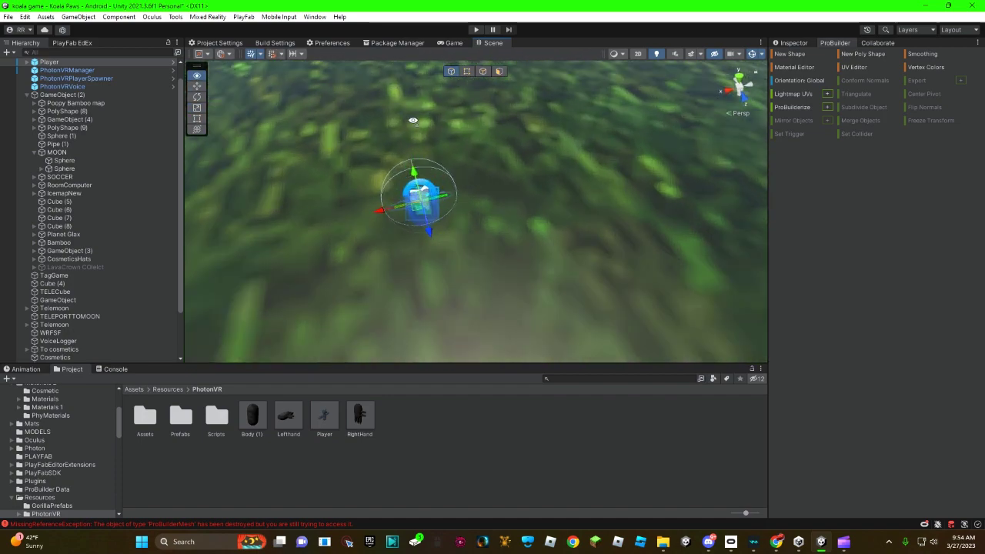
pyautogui.scroll(2, 423, 191)
pyautogui.scroll(3, 423, 191)
pyautogui.scroll(3, 423, 191)
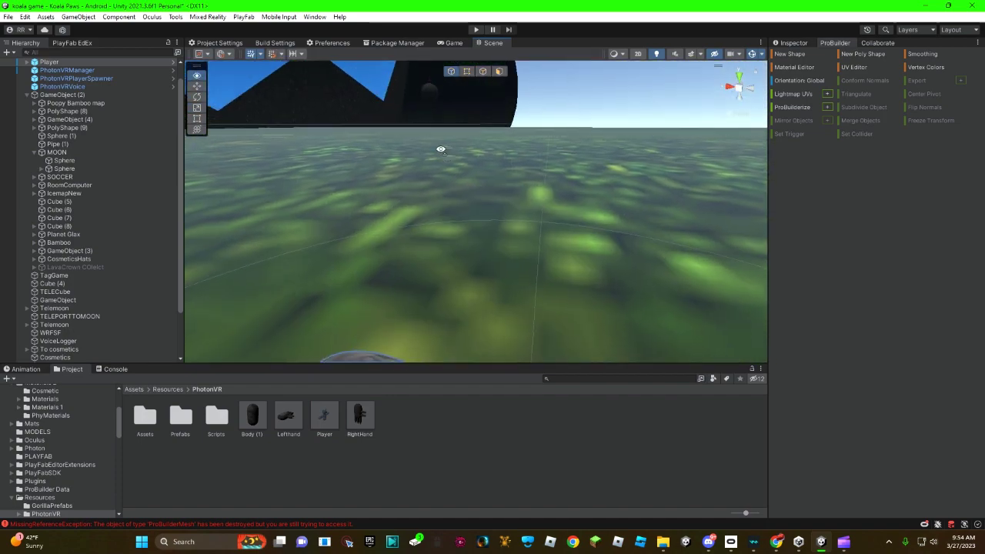
pyautogui.moveTo(616, 200)
pyautogui.keyDown('alt'); pyautogui.mouseDown()
pyautogui.moveTo(710, 210)
pyautogui.moveTo(545, 227)
pyautogui.mouseUp(); pyautogui.keyUp('alt')
pyautogui.keyDown('alt'); pyautogui.moveTo(428, 236); pyautogui.dragTo(505, 231); pyautogui.keyUp('alt')
pyautogui.moveTo(449, 104)
pyautogui.keyDown('alt'); pyautogui.mouseDown()
pyautogui.moveTo(396, 81)
pyautogui.moveTo(449, 257)
pyautogui.moveTo(361, 221)
pyautogui.moveTo(369, 230)
pyautogui.moveTo(566, 259)
pyautogui.mouseUp(); pyautogui.keyUp('alt')
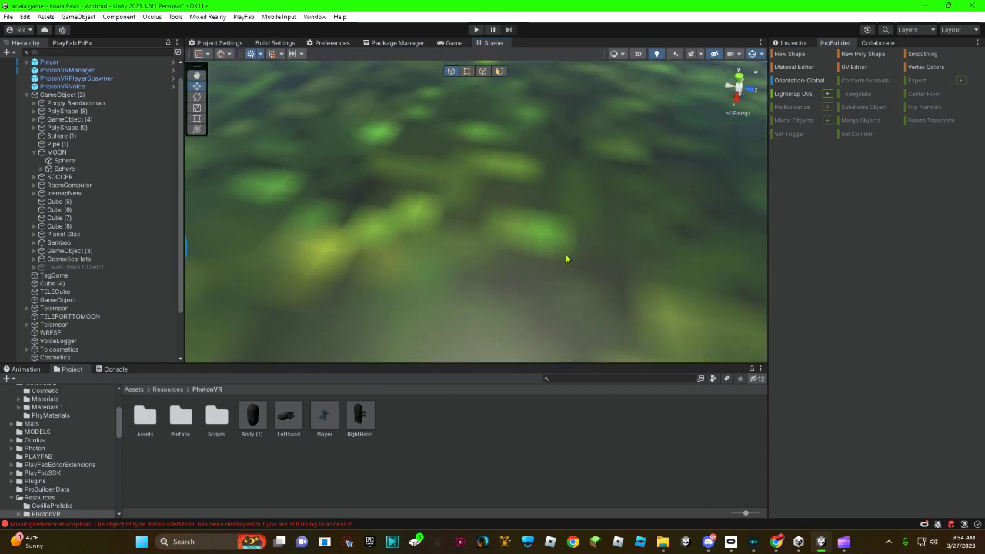
# Draw a new ProBuilder Torus ring, Torus (1), beside the Player on the grass.
pyautogui.click(807, 56)
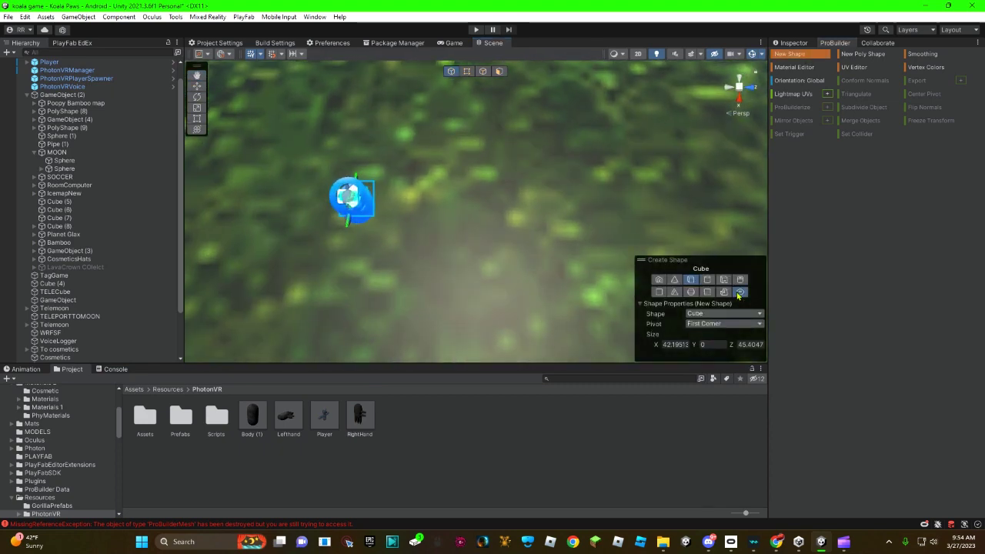
pyautogui.click(739, 230)
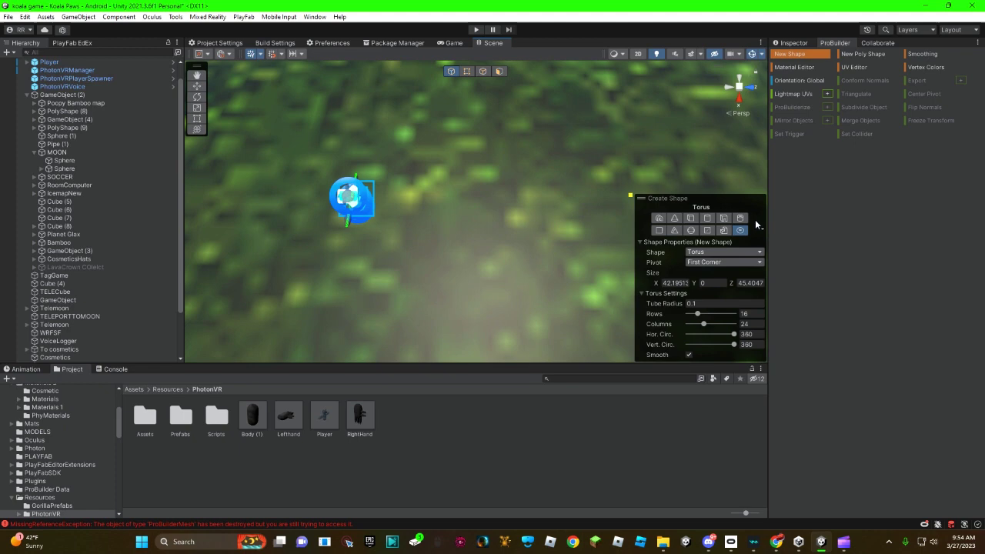
pyautogui.click(739, 218)
pyautogui.moveTo(504, 169)
pyautogui.keyDown('alt'); pyautogui.mouseDown()
pyautogui.moveTo(477, 138)
pyautogui.moveTo(544, 256)
pyautogui.moveTo(446, 205)
pyautogui.moveTo(465, 206)
pyautogui.mouseUp(); pyautogui.keyUp('alt')
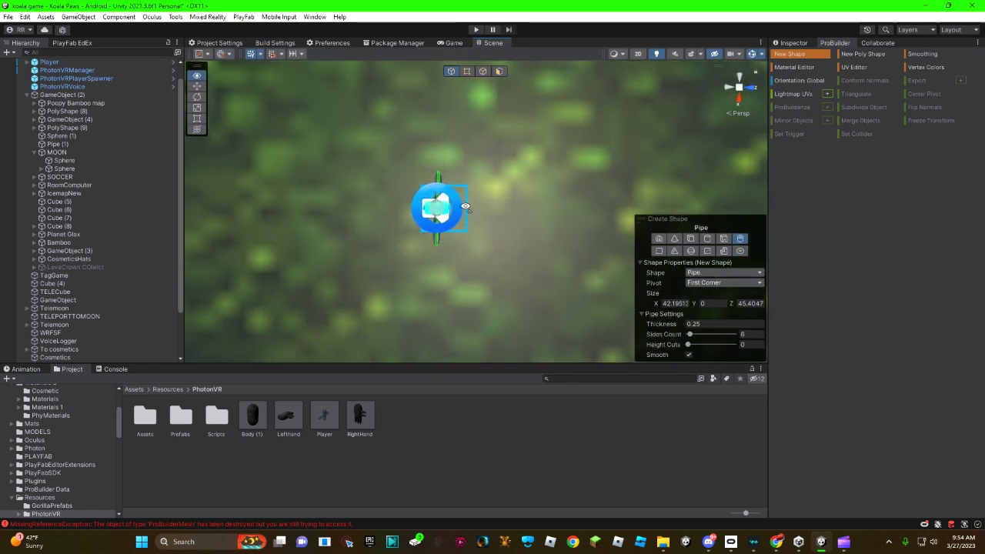
pyautogui.moveTo(466, 206); pyautogui.dragTo(462, 209, button='middle')
pyautogui.click(741, 251)
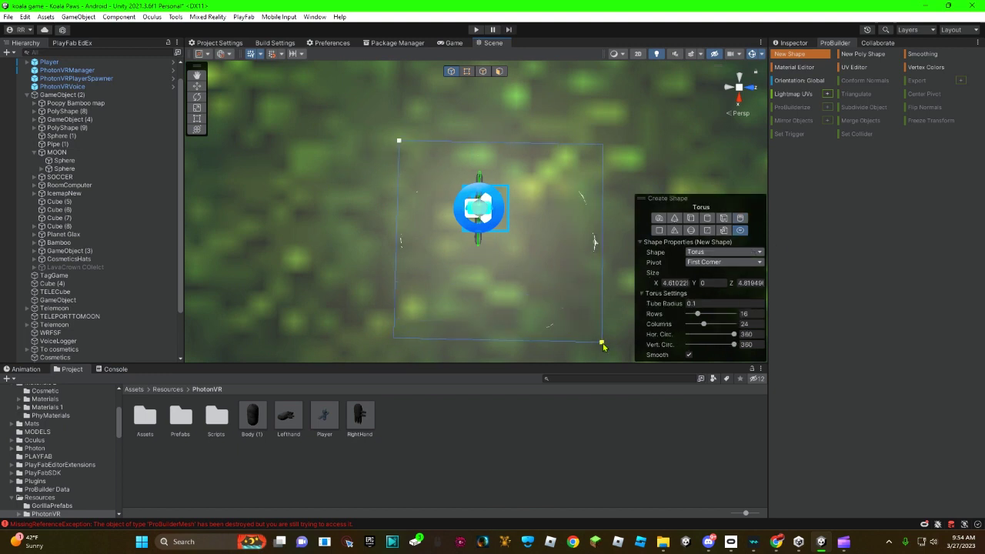
pyautogui.moveTo(603, 346); pyautogui.dragTo(618, 358)
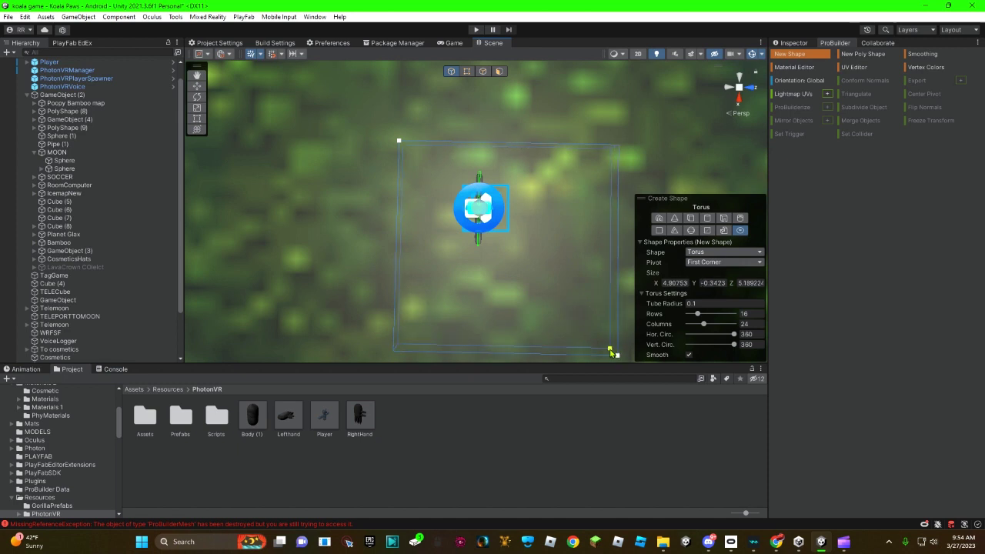
pyautogui.moveTo(616, 356); pyautogui.dragTo(617, 357)
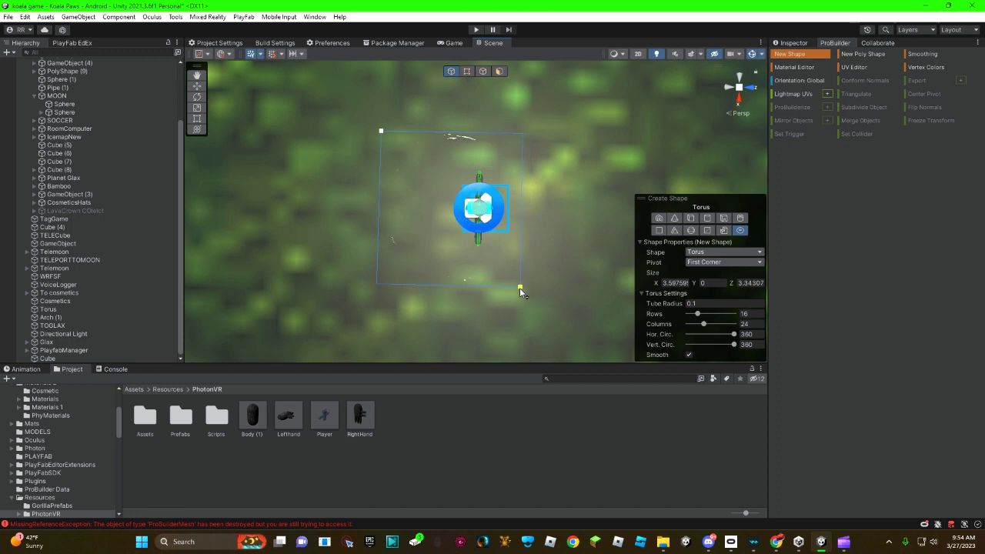
pyautogui.moveTo(503, 262); pyautogui.dragTo(503, 261)
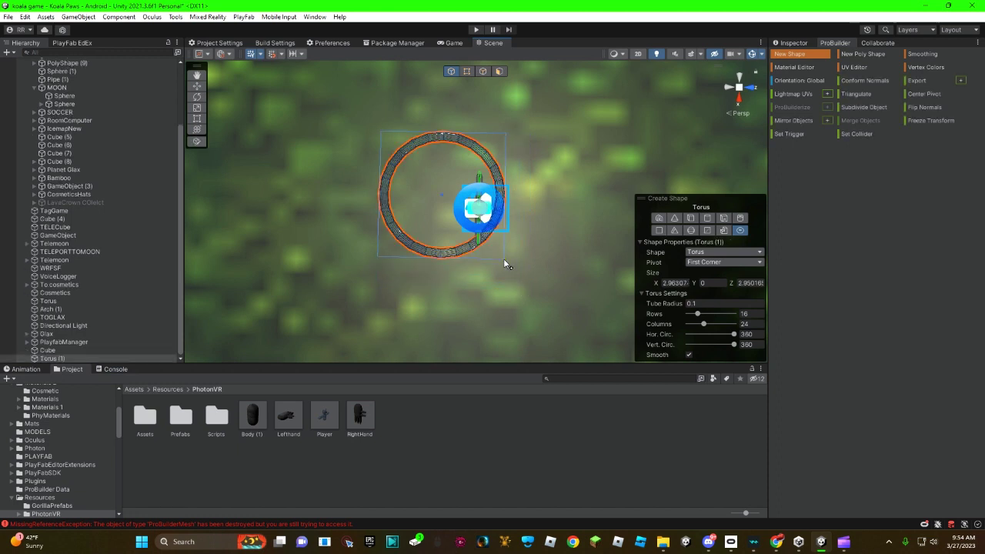
pyautogui.click(197, 85)
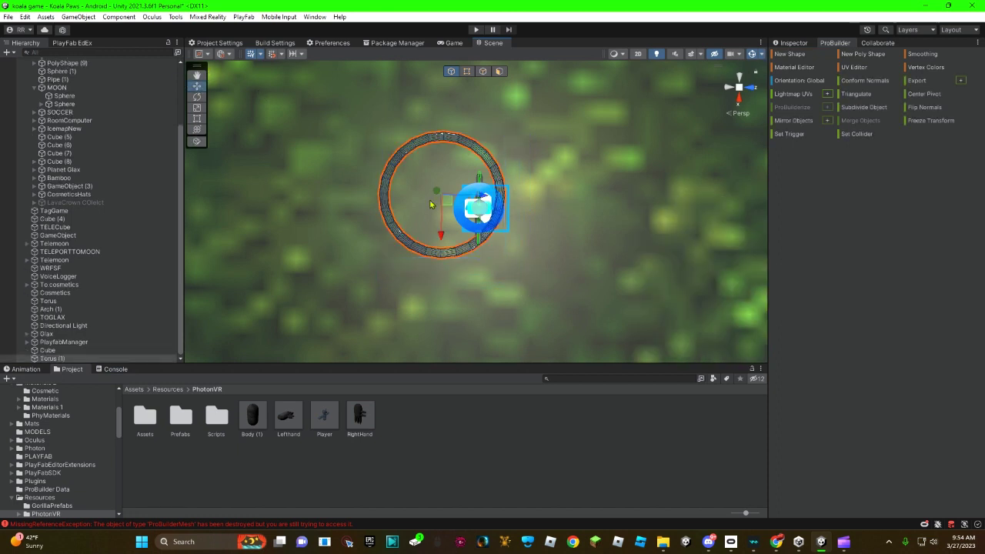
# Set the torus's Torus Settings to 3 rows and 20 columns for a rounder low-poly band.
pyautogui.press('f')
pyautogui.scroll(5, 462, 208)
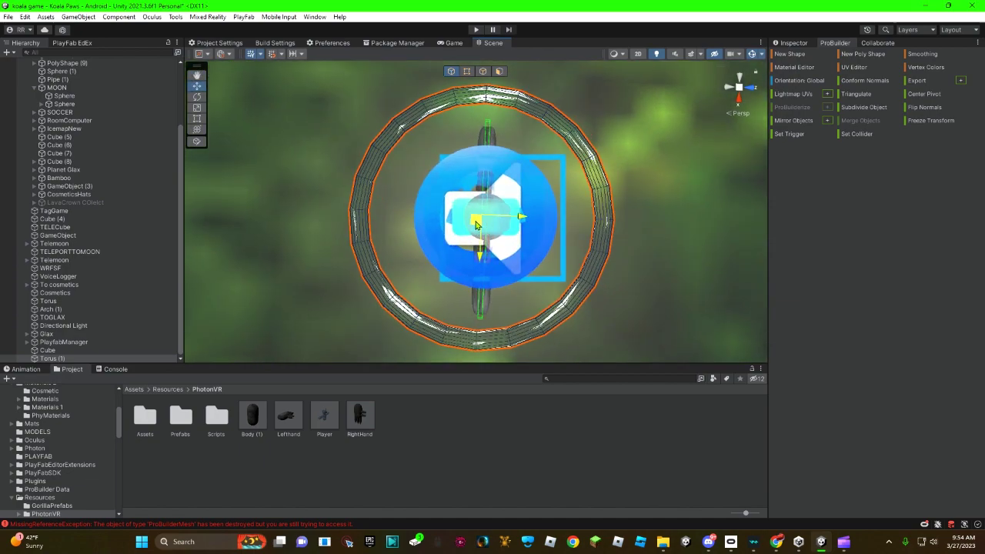
pyautogui.moveTo(462, 208); pyautogui.dragTo(593, 95, button='right')
pyautogui.click(793, 42)
pyautogui.press('f')
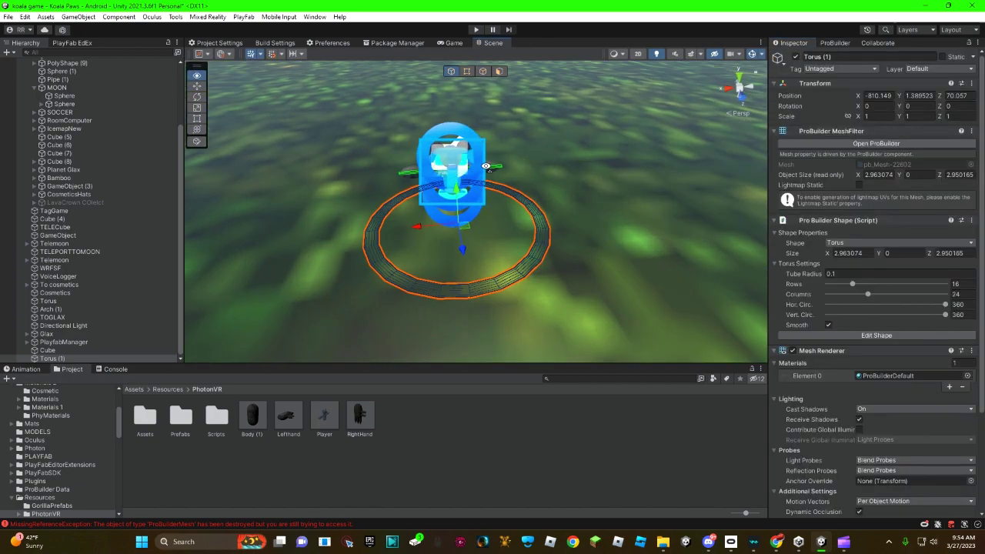
pyautogui.moveTo(852, 284); pyautogui.dragTo(827, 282)
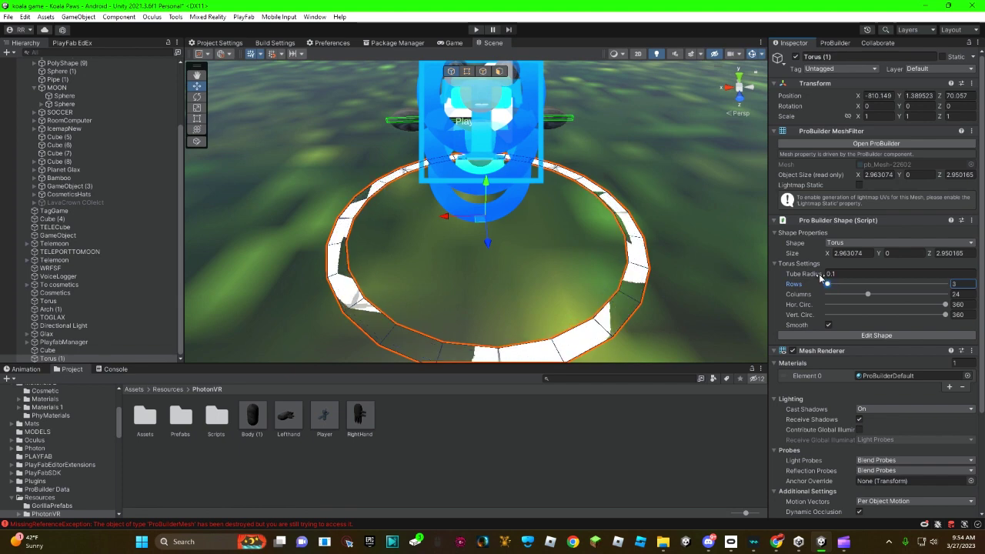
pyautogui.moveTo(868, 296); pyautogui.dragTo(827, 293)
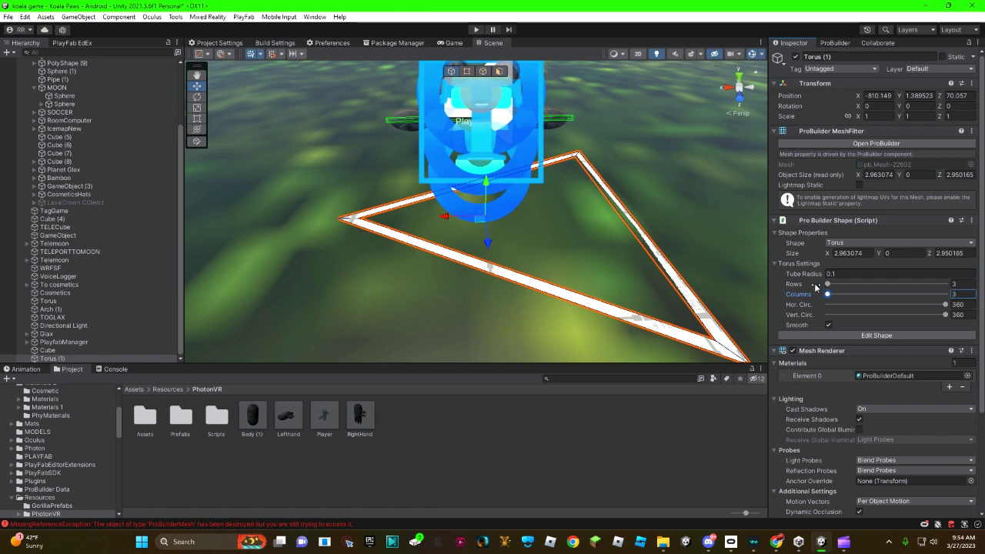
pyautogui.moveTo(828, 294)
pyautogui.mouseDown()
pyautogui.moveTo(946, 293)
pyautogui.moveTo(856, 294)
pyautogui.moveTo(860, 268)
pyautogui.mouseUp()
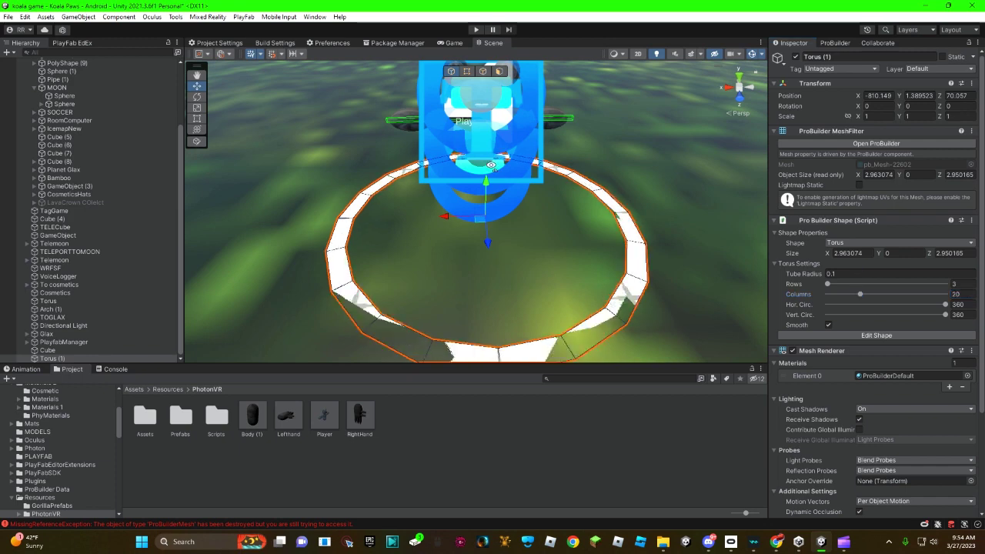
pyautogui.scroll(-5, 491, 165)
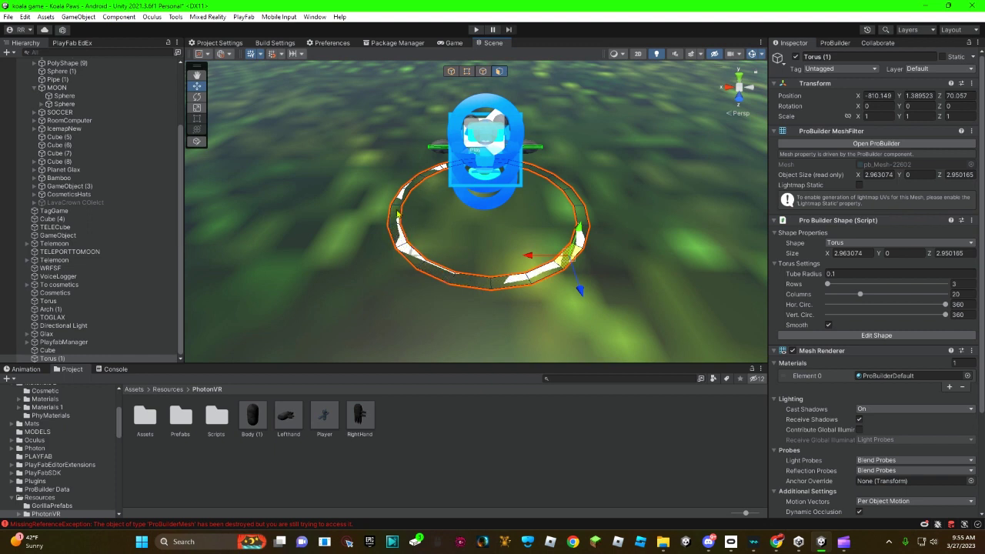
# Select all the torus faces and raise the torus slightly above the grass.
pyautogui.doubleClick(413, 182)
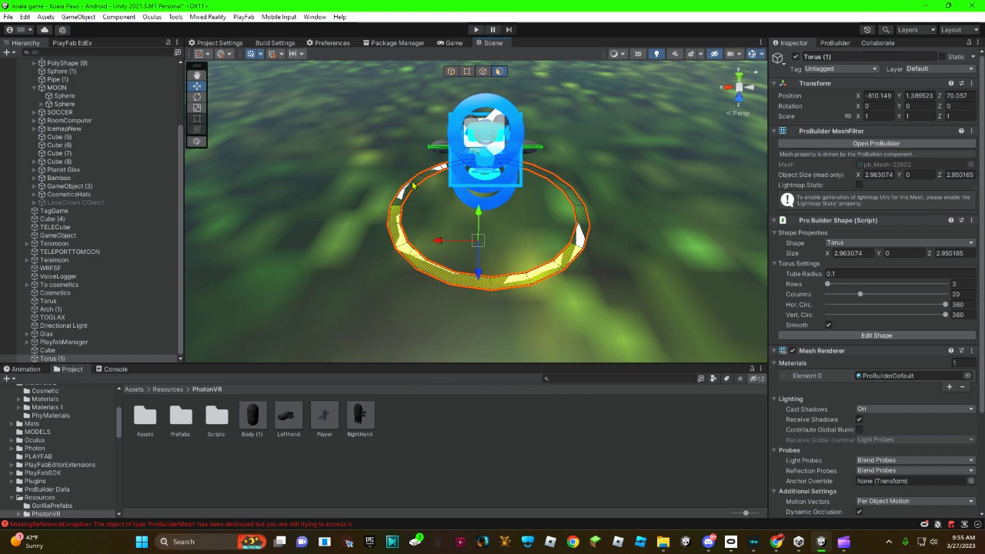
pyautogui.press('f')
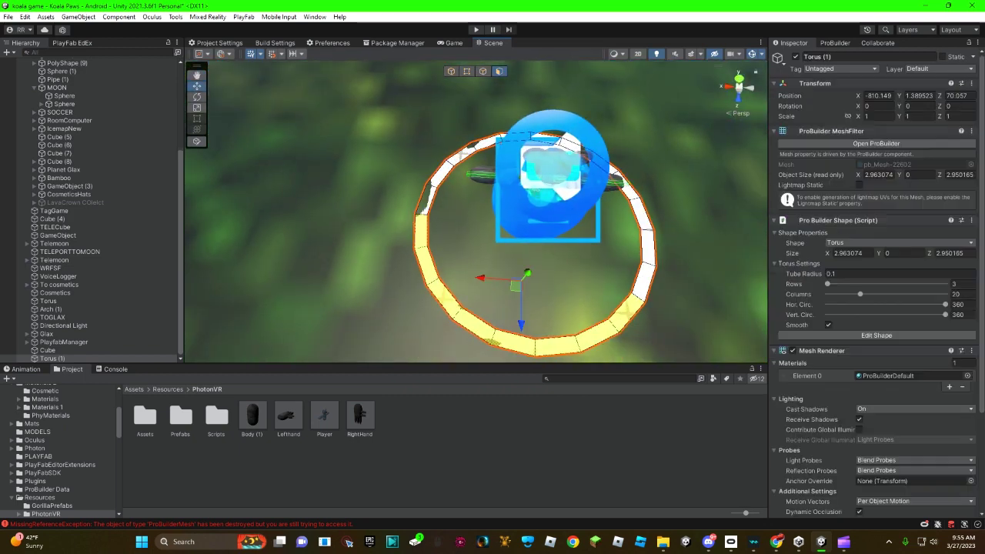
pyautogui.press('g')
pyautogui.moveTo(538, 218); pyautogui.dragTo(542, 212)
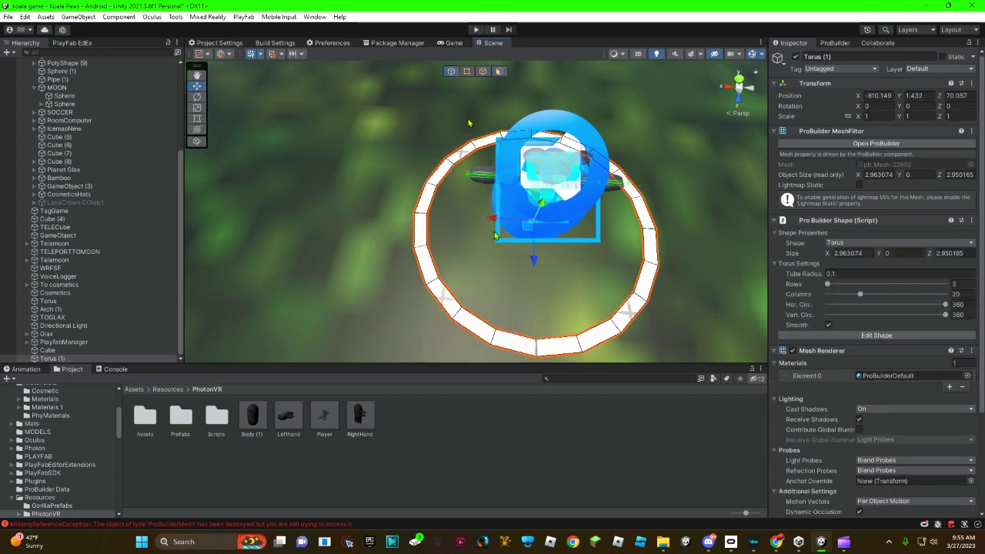
pyautogui.click(499, 73)
pyautogui.scroll(-4, 469, 139)
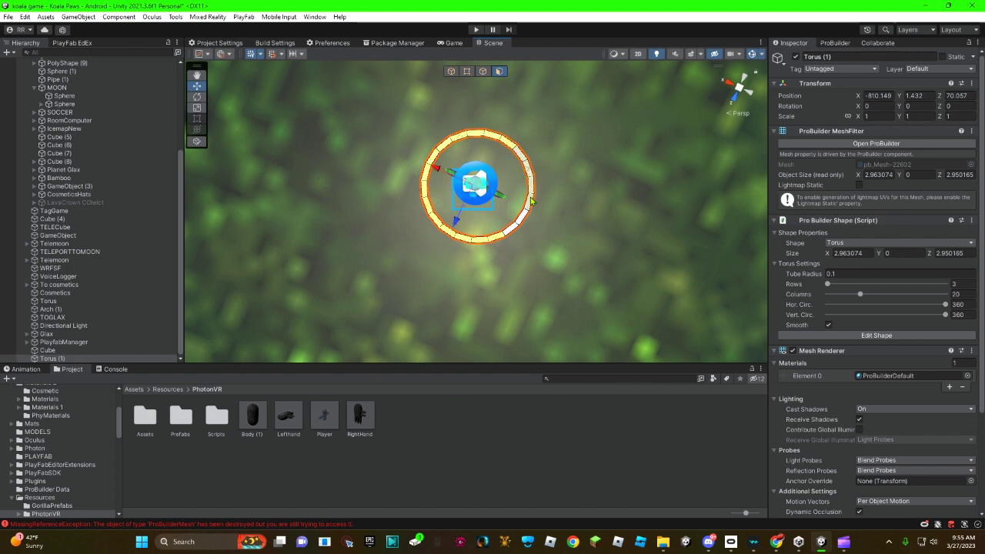
pyautogui.keyDown('alt'); pyautogui.moveTo(484, 285); pyautogui.dragTo(585, 130); pyautogui.keyUp('alt')
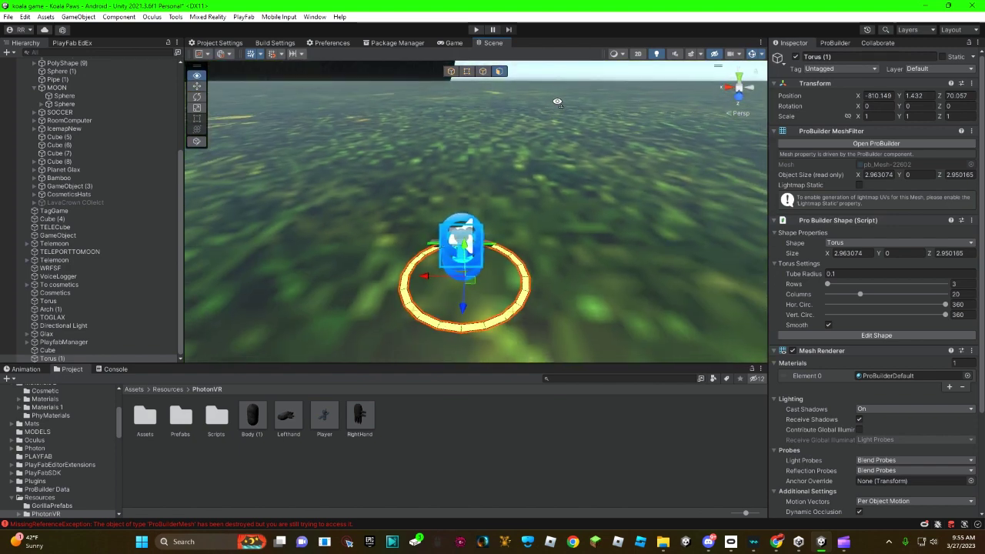
# Extrude the torus faces upward and stretch them into a tall hollow column.
pyautogui.click(834, 43)
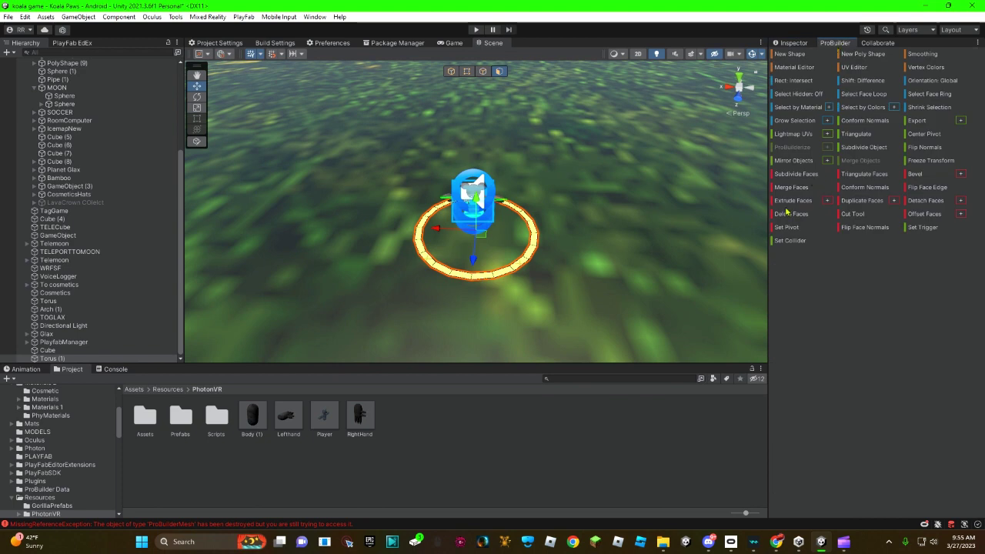
pyautogui.keyDown('alt'); pyautogui.moveTo(493, 292); pyautogui.dragTo(493, 231); pyautogui.keyUp('alt')
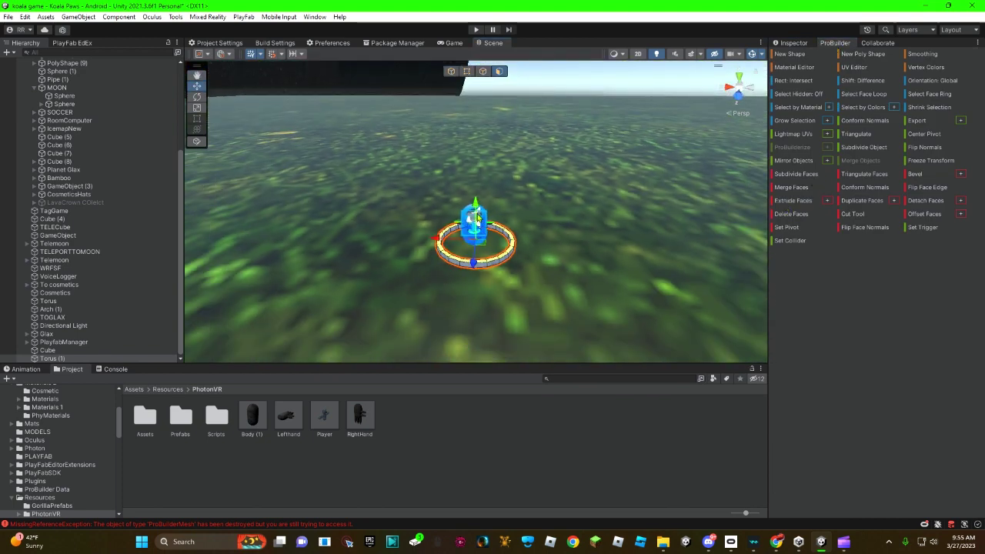
pyautogui.moveTo(475, 185)
pyautogui.keyDown('shift'); pyautogui.mouseDown()
pyautogui.moveTo(481, 146)
pyautogui.moveTo(492, 231)
pyautogui.moveTo(469, 158)
pyautogui.mouseUp(); pyautogui.keyUp('shift')
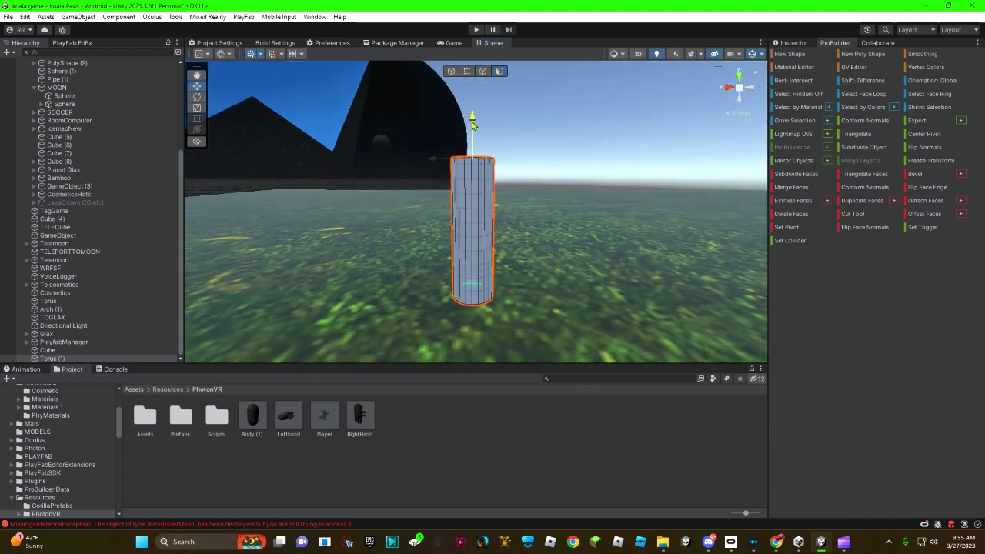
pyautogui.moveTo(492, 292)
pyautogui.keyDown('alt'); pyautogui.mouseDown()
pyautogui.moveTo(508, 307)
pyautogui.moveTo(483, 200)
pyautogui.mouseUp(); pyautogui.keyUp('alt')
pyautogui.moveTo(478, 164); pyautogui.dragTo(479, 108)
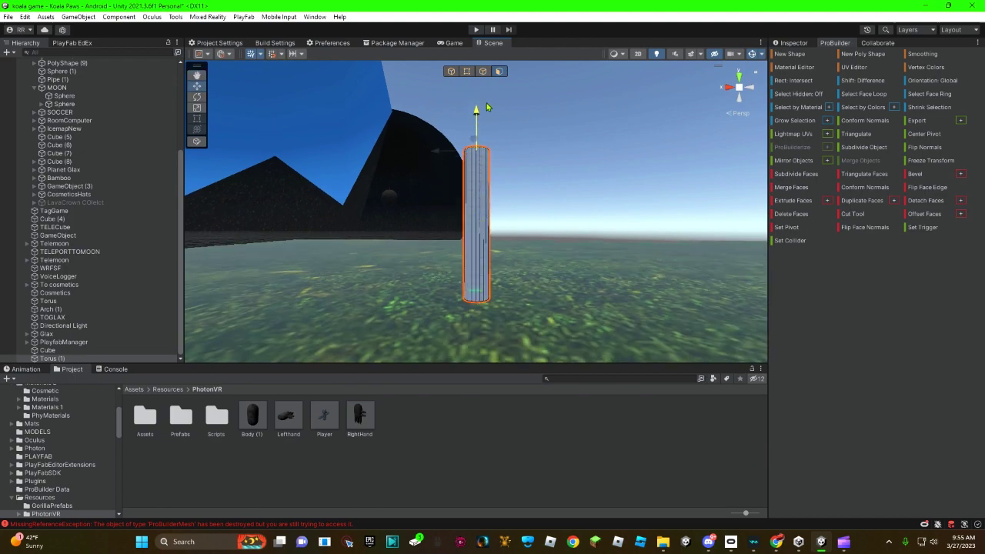
pyautogui.scroll(5, 493, 200)
pyautogui.moveTo(493, 231)
pyautogui.keyDown('alt'); pyautogui.mouseDown()
pyautogui.moveTo(515, 207)
pyautogui.moveTo(492, 181)
pyautogui.moveTo(483, 317)
pyautogui.mouseUp(); pyautogui.keyUp('alt')
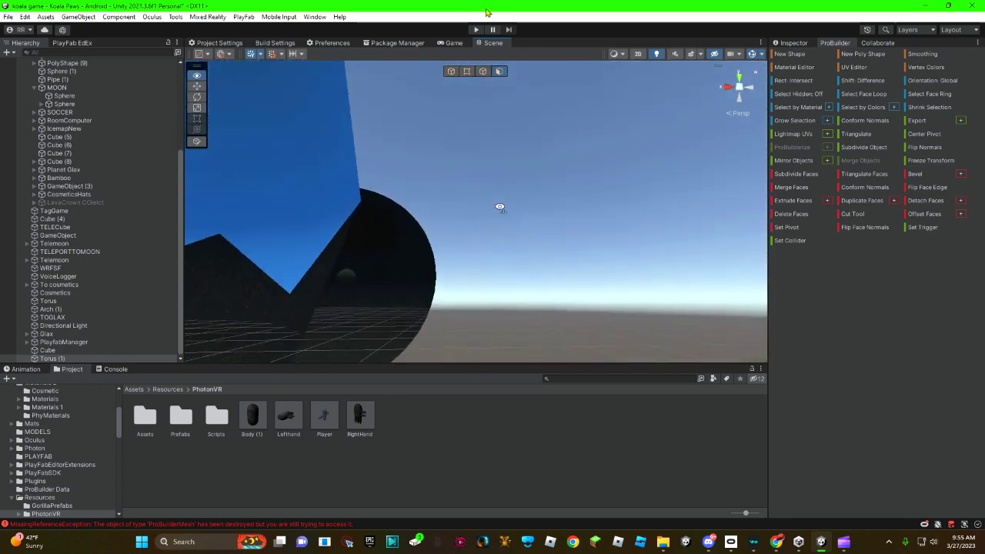
pyautogui.moveTo(483, 317)
pyautogui.keyDown('alt'); pyautogui.mouseDown()
pyautogui.moveTo(481, 196)
pyautogui.moveTo(574, 241)
pyautogui.moveTo(801, 206)
pyautogui.mouseUp(); pyautogui.keyUp('alt')
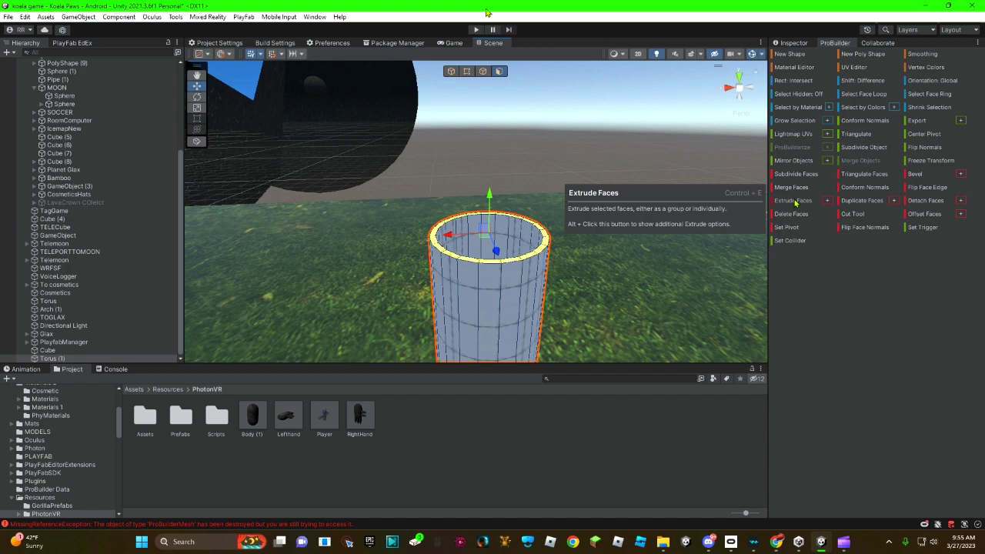
# Draw a flat octagonal poly-shape floor on the ground around the pipe's base.
pyautogui.click(884, 56)
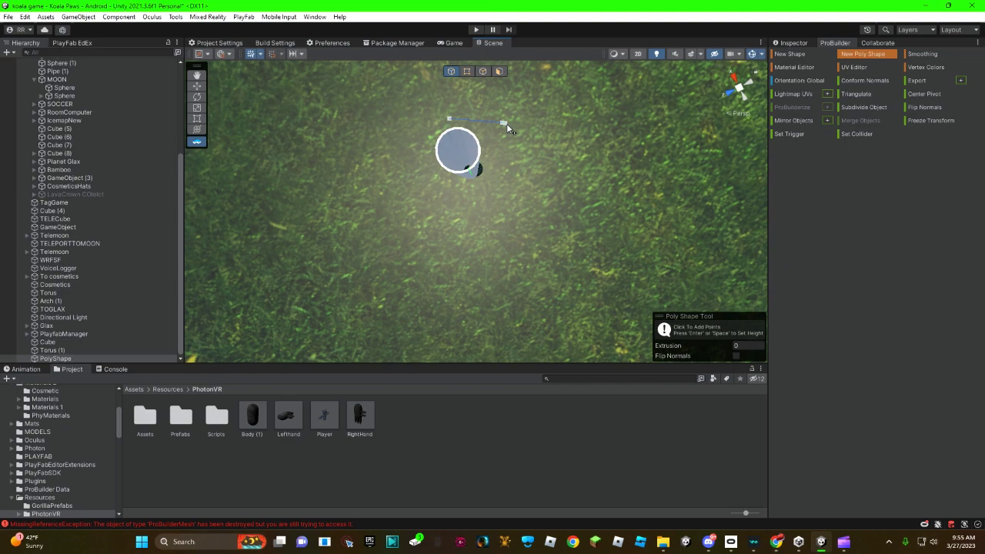
pyautogui.click(449, 121)
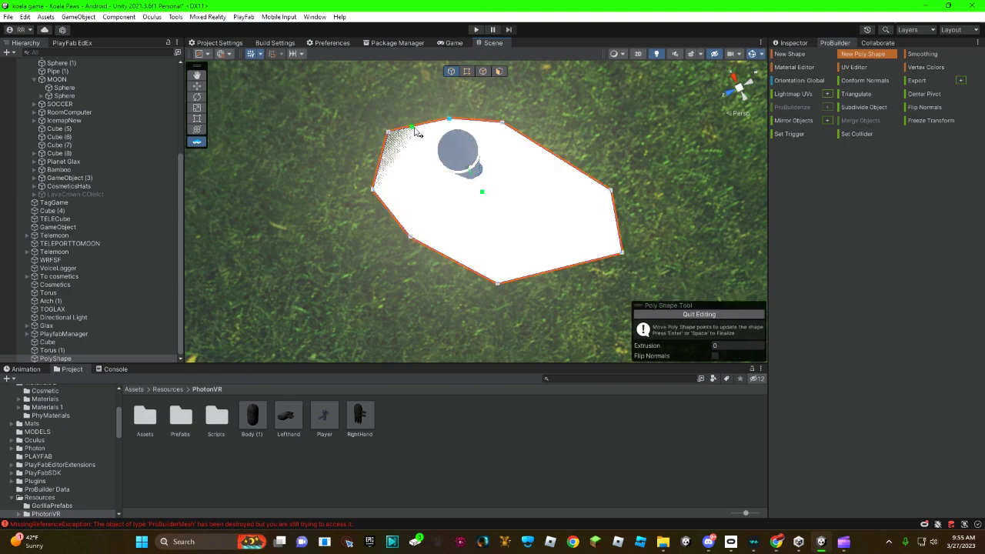
pyautogui.moveTo(416, 132)
pyautogui.mouseDown(button='right')
pyautogui.moveTo(709, 121)
pyautogui.moveTo(536, 144)
pyautogui.moveTo(631, 174)
pyautogui.mouseUp(button='right')
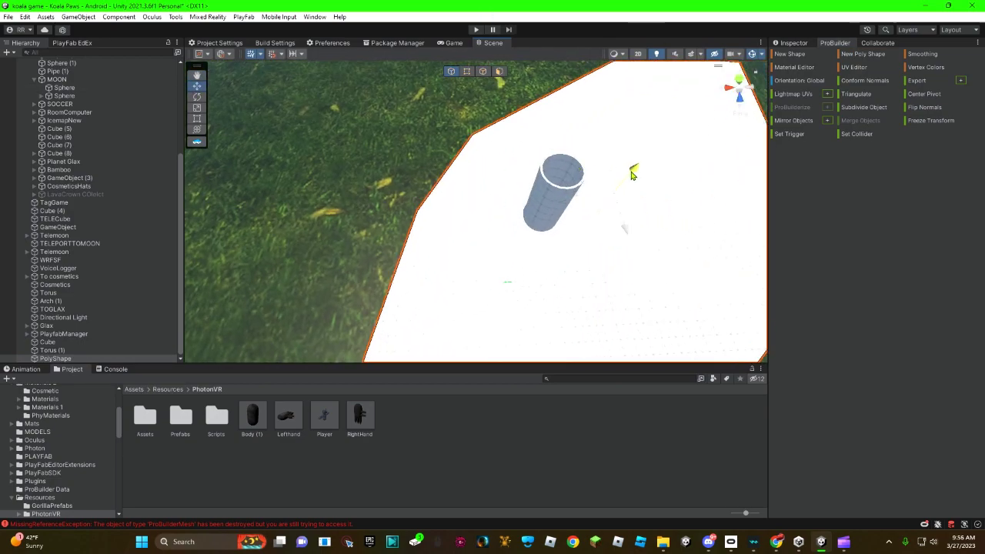
pyautogui.moveTo(631, 175)
pyautogui.mouseDown(button='right')
pyautogui.moveTo(656, 135)
pyautogui.moveTo(624, 229)
pyautogui.mouseUp(button='right')
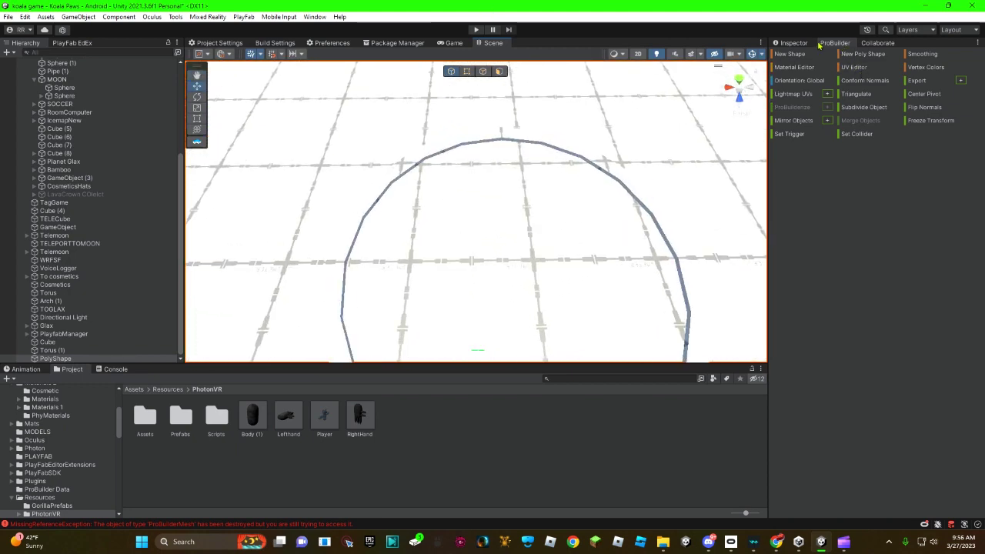
# In face mode, cut a circular face into the platform around the pipe.
pyautogui.click(500, 71)
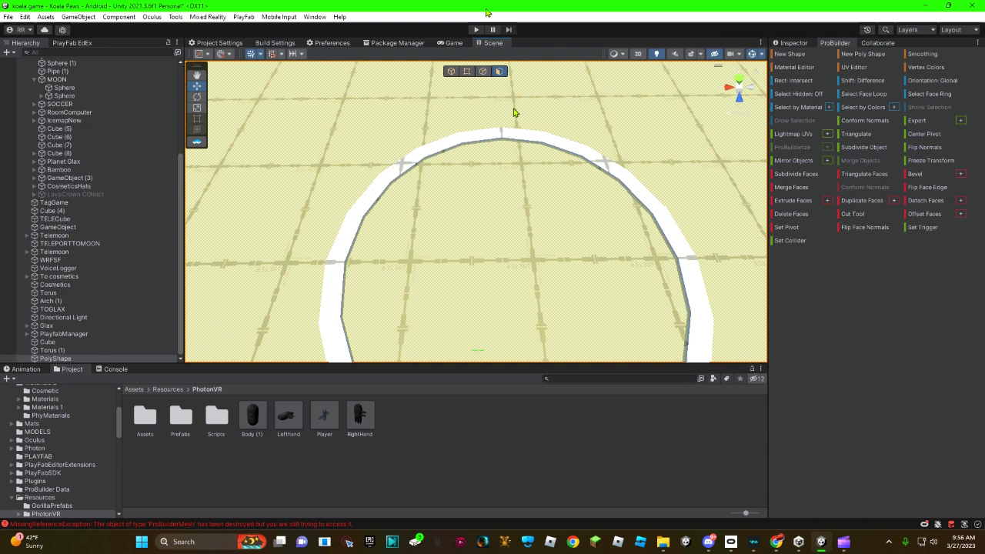
pyautogui.click(847, 216)
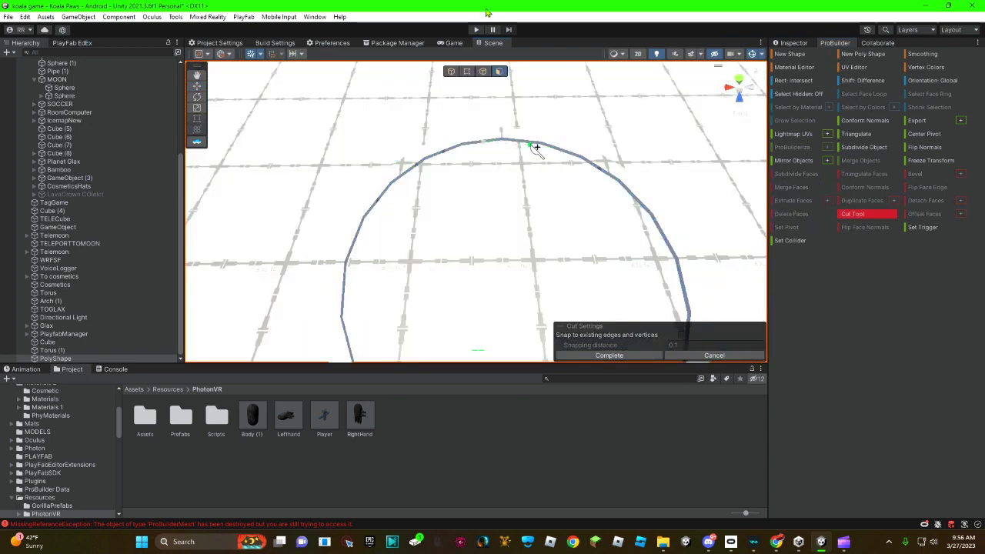
pyautogui.moveTo(539, 146); pyautogui.dragTo(452, 143, button='right')
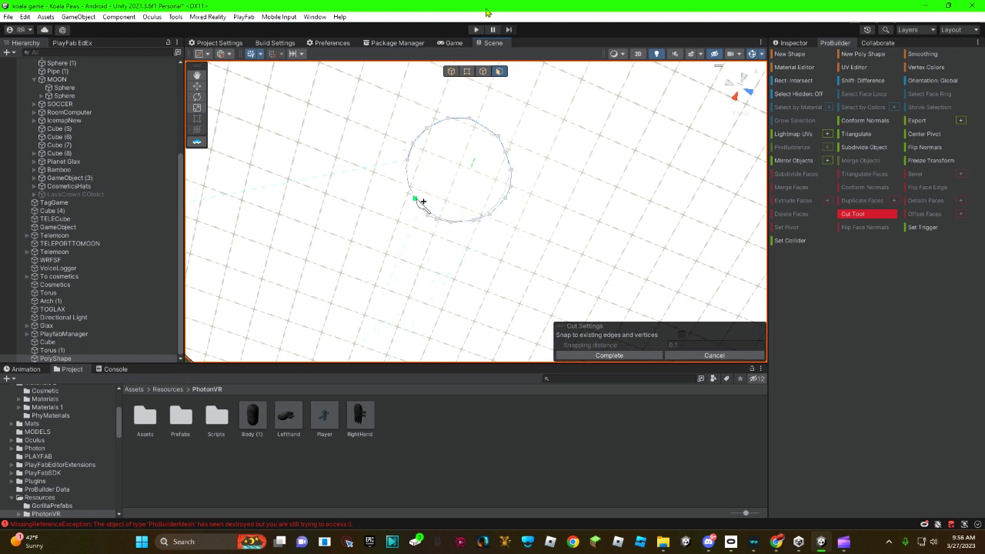
pyautogui.click(412, 165)
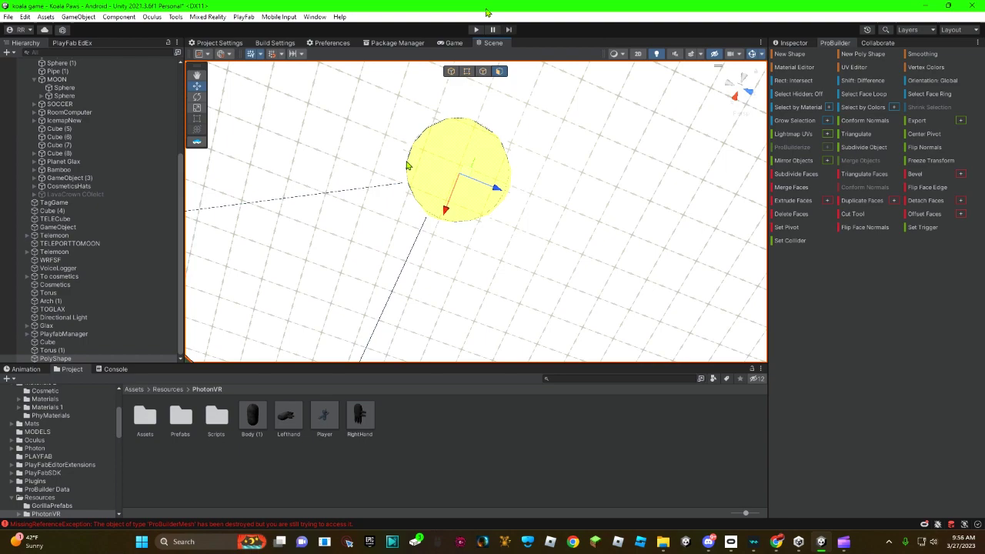
# Select the yellow platform face surrounding the pipe opening.
pyautogui.keyDown('alt'); pyautogui.moveTo(413, 166); pyautogui.dragTo(732, 209); pyautogui.keyUp('alt')
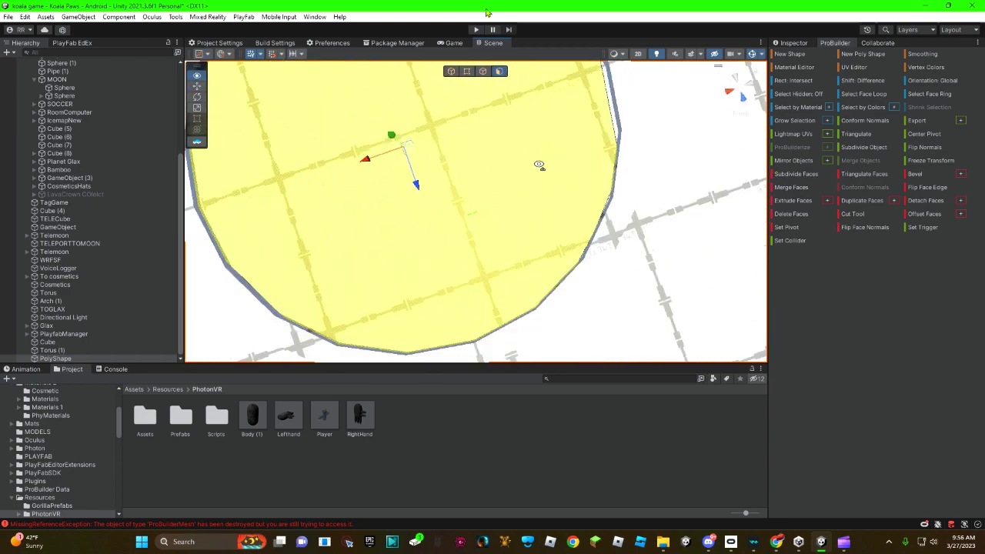
pyautogui.moveTo(539, 153)
pyautogui.keyDown('alt'); pyautogui.mouseDown()
pyautogui.moveTo(558, 273)
pyautogui.moveTo(462, 290)
pyautogui.moveTo(492, 147)
pyautogui.moveTo(505, 220)
pyautogui.moveTo(581, 157)
pyautogui.moveTo(600, 158)
pyautogui.mouseUp(); pyautogui.keyUp('alt')
pyautogui.click(602, 157)
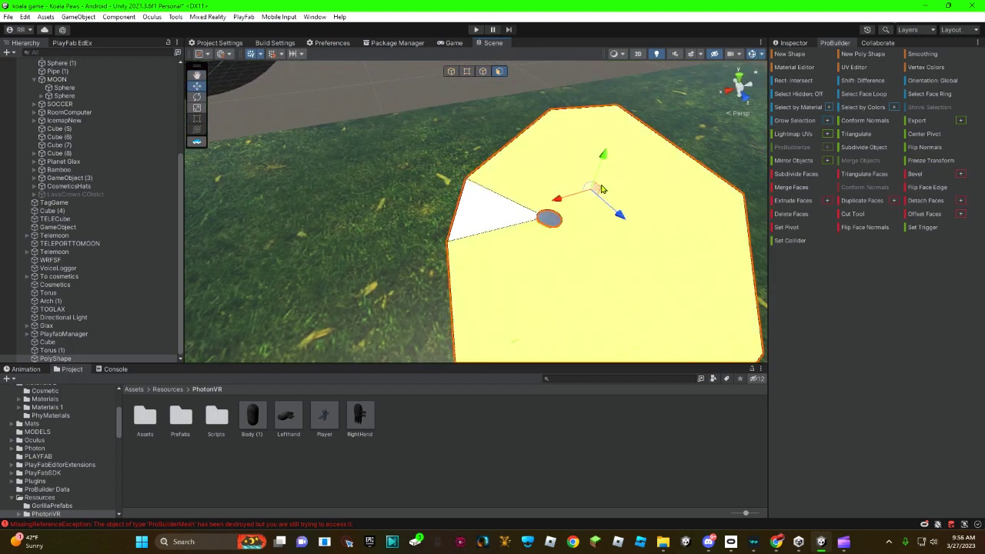
pyautogui.moveTo(602, 158)
pyautogui.keyDown('alt'); pyautogui.mouseDown()
pyautogui.moveTo(723, 181)
pyautogui.moveTo(447, 313)
pyautogui.mouseUp(); pyautogui.keyUp('alt')
pyautogui.keyDown('alt'); pyautogui.moveTo(531, 273); pyautogui.dragTo(361, 134); pyautogui.keyUp('alt')
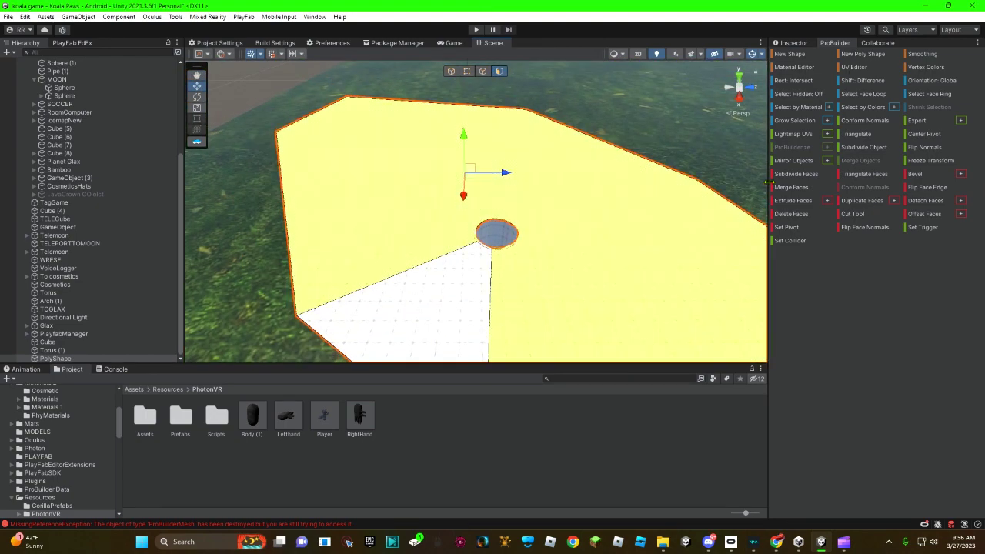
# Delete the selected platform faces and the leftover triangle face with Delete Faces.
pyautogui.click(791, 214)
pyautogui.click(454, 259)
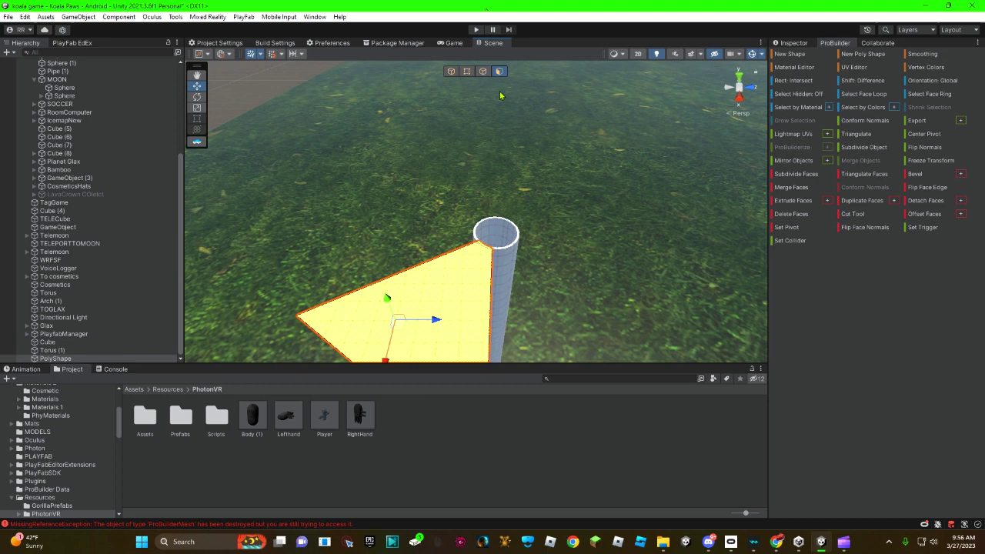
pyautogui.click(793, 215)
pyautogui.click(419, 300)
pyautogui.scroll(3, 460, 301)
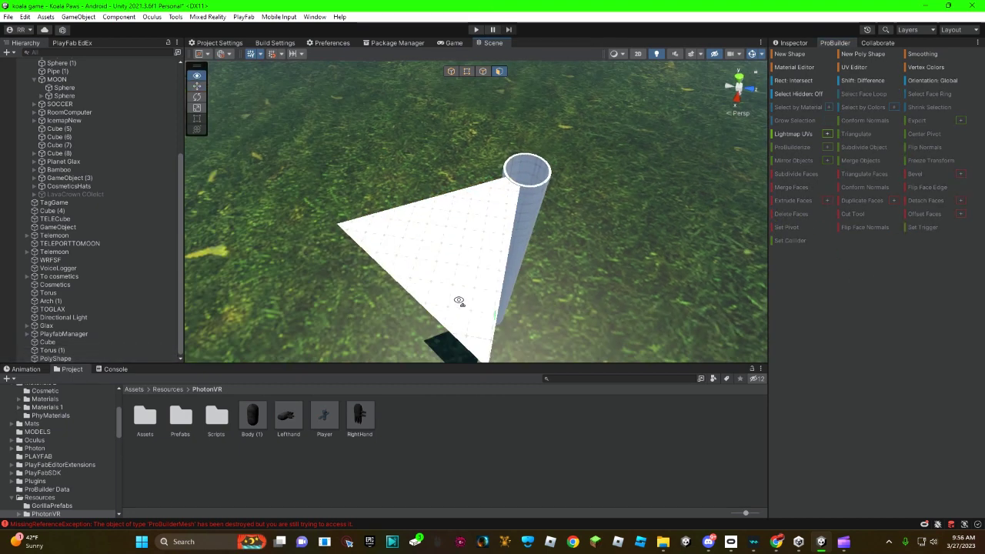
pyautogui.scroll(3, 539, 246)
pyautogui.click(791, 214)
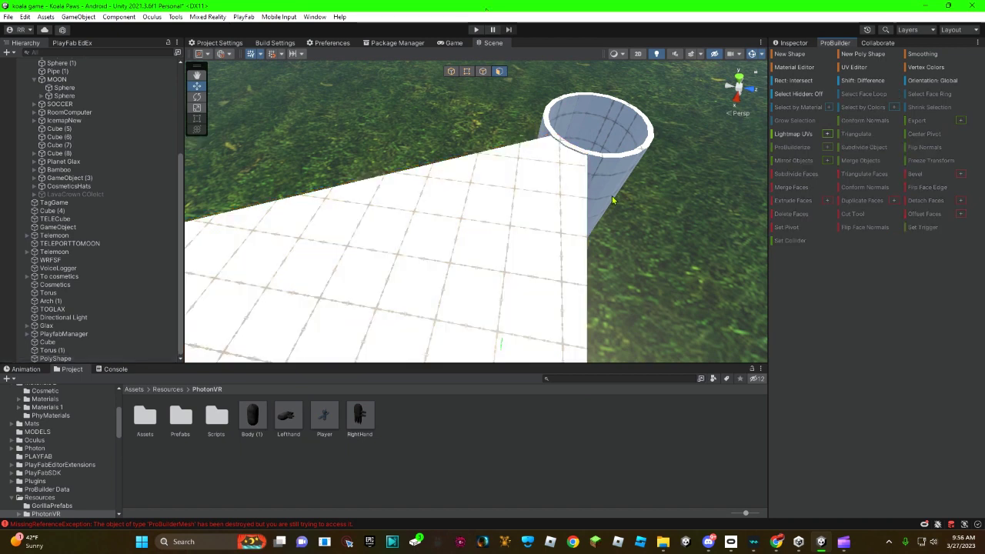
pyautogui.click(613, 200)
pyautogui.click(611, 191)
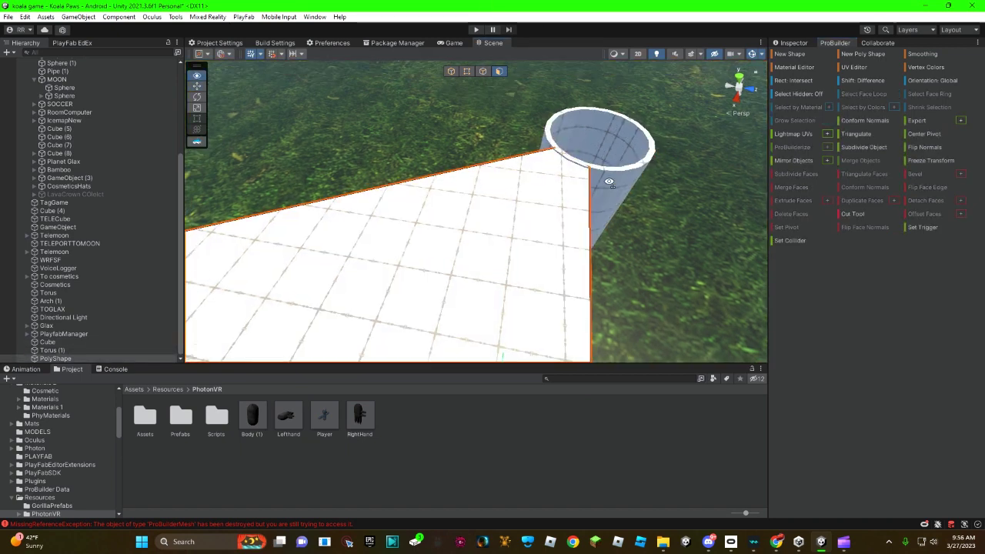
pyautogui.scroll(-5, 609, 179)
# Undo the face deletions, switch to object mode, and delete the PolyShape from the Hierarchy.
pyautogui.hotkey('ctrl', 'z')
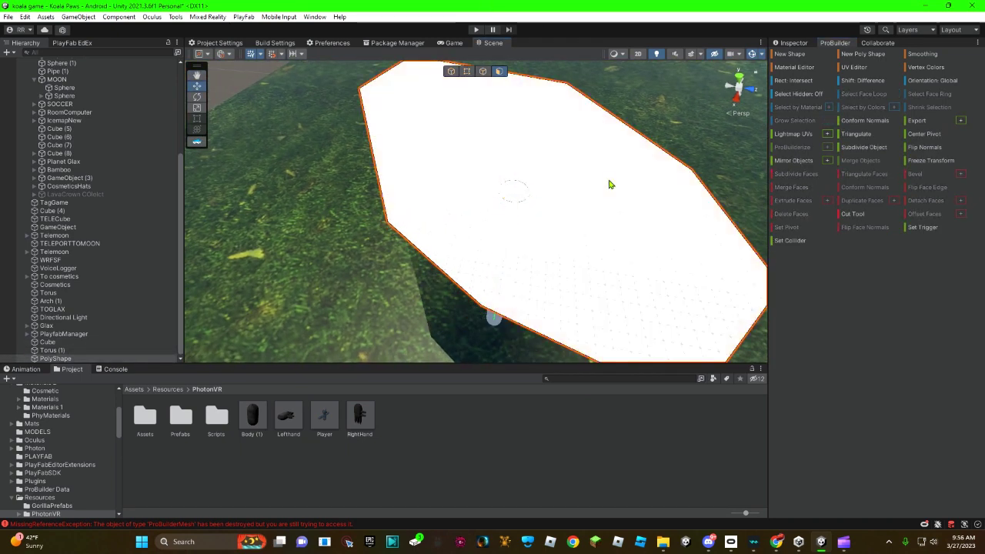
pyautogui.click(608, 184)
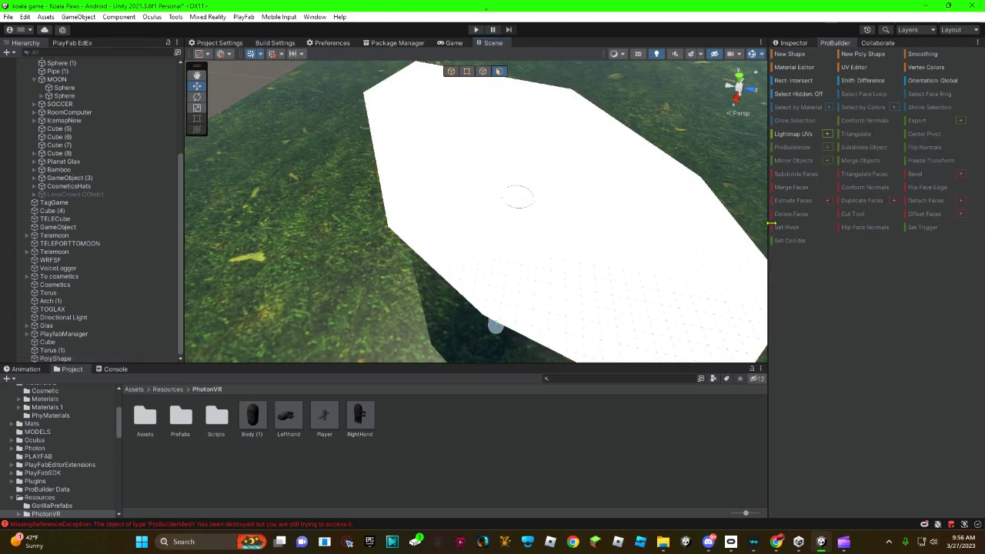
pyautogui.click(800, 214)
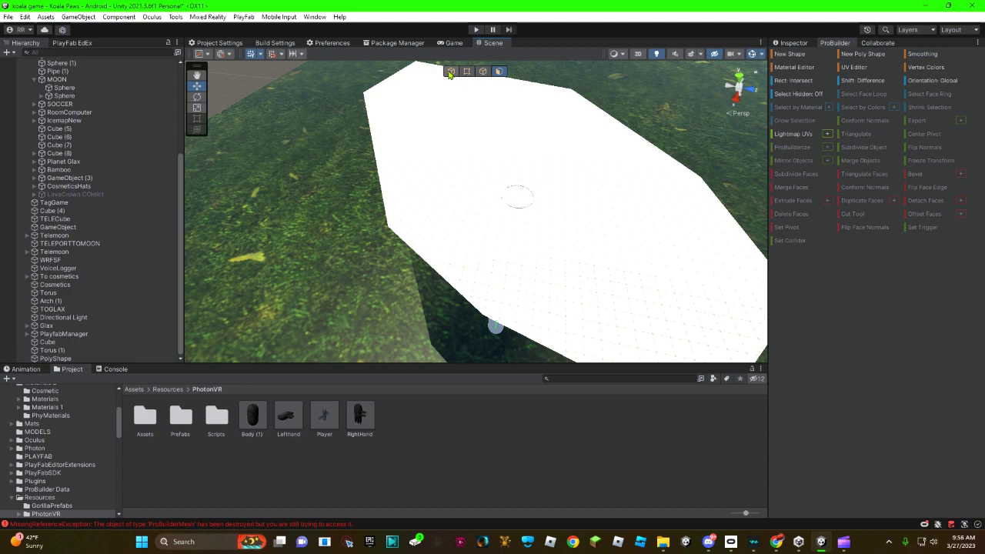
pyautogui.press('g')
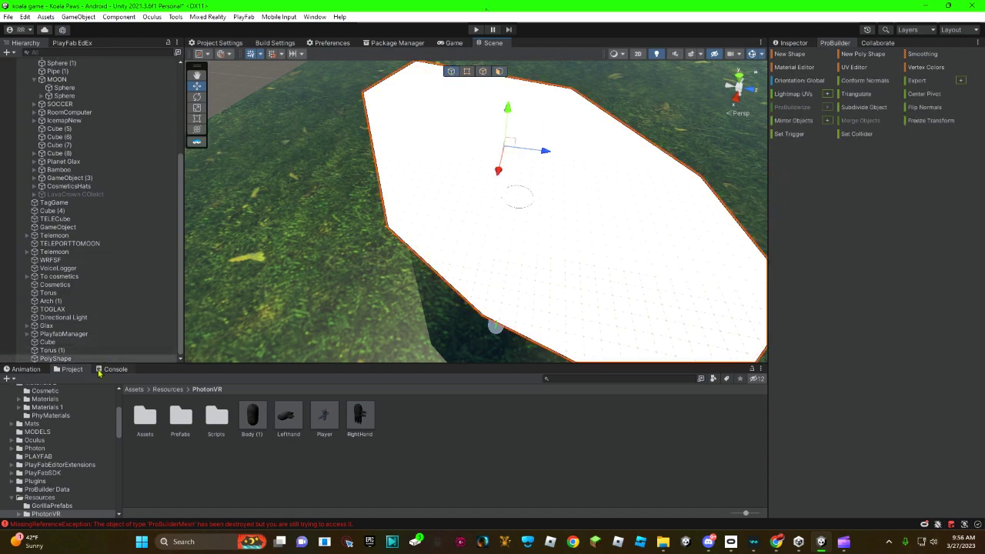
pyautogui.rightClick(99, 358)
# Delete the PolyShape platform and select the faces around the pipe's top rim.
pyautogui.click(127, 96)
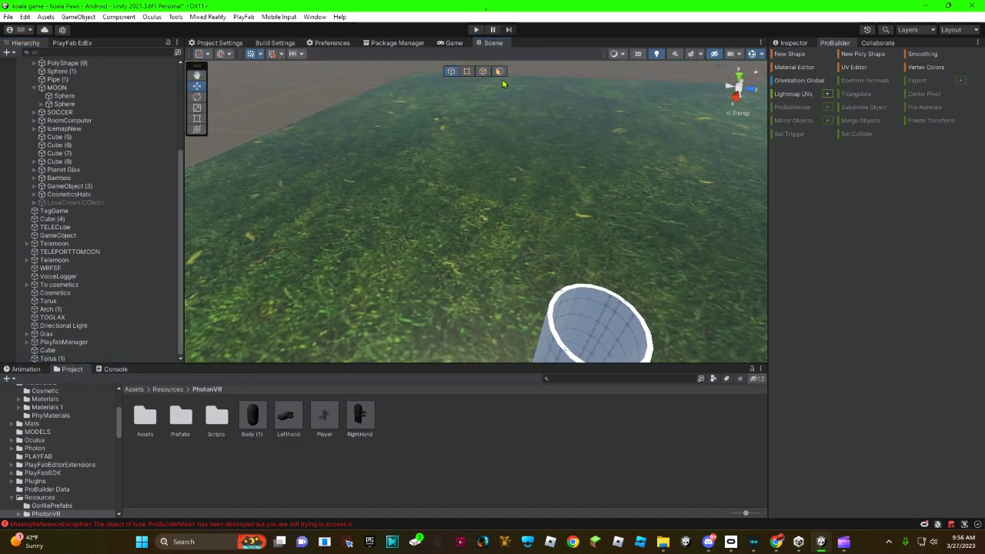
pyautogui.click(488, 231)
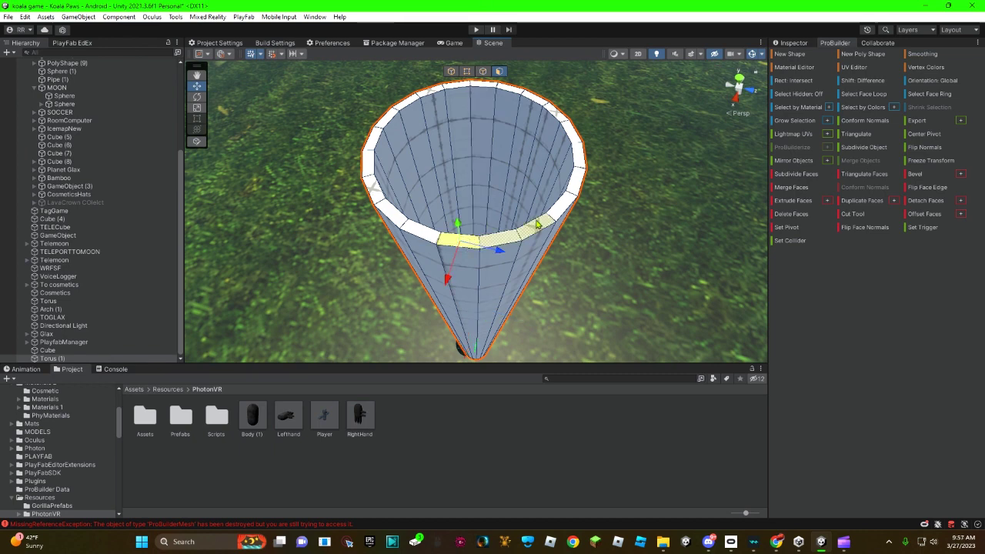
pyautogui.keyDown('shift'); pyautogui.click(492, 88); pyautogui.keyUp('shift')
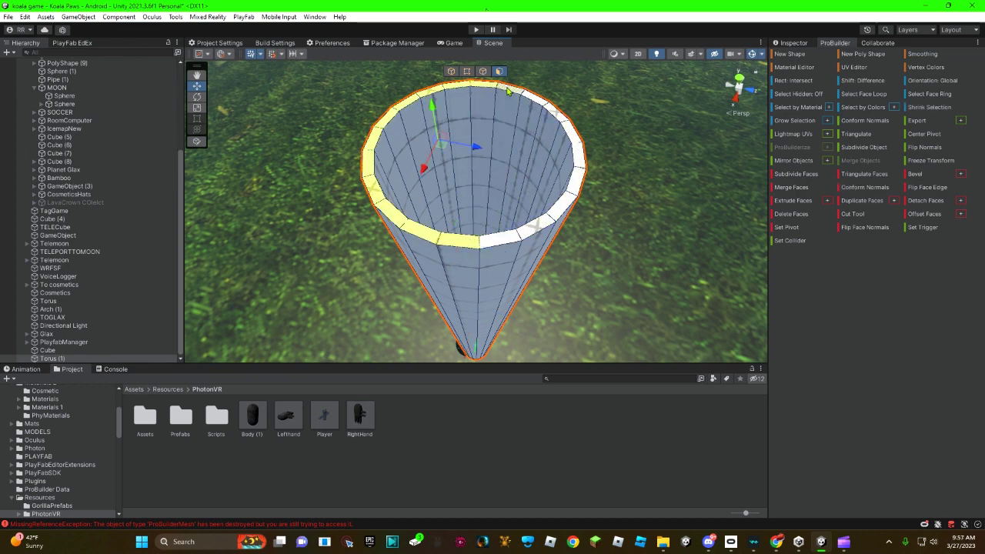
pyautogui.keyDown('shift'); pyautogui.click(572, 143); pyautogui.keyUp('shift')
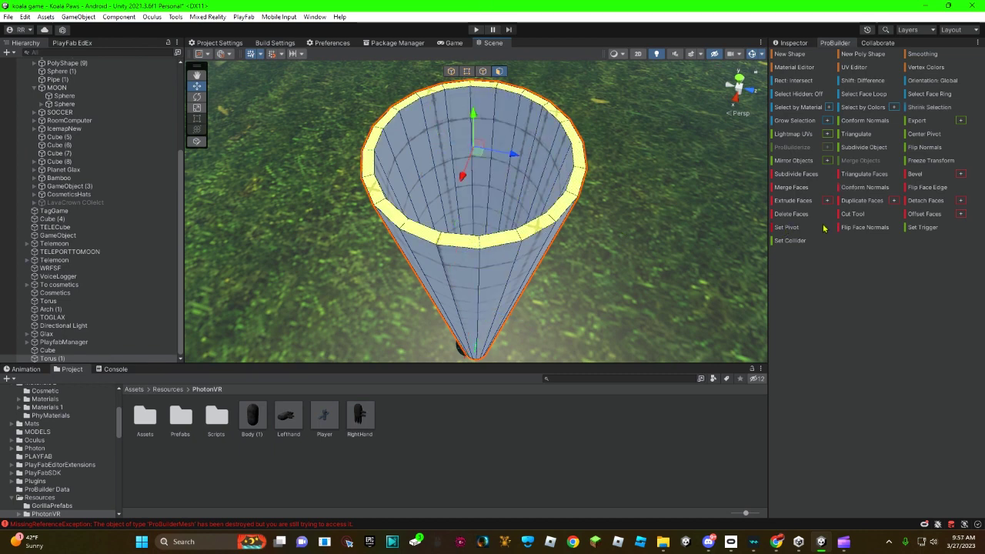
# Scale the selected rim faces outward into a wide flat disc.
pyautogui.scroll(-5, 500, 192)
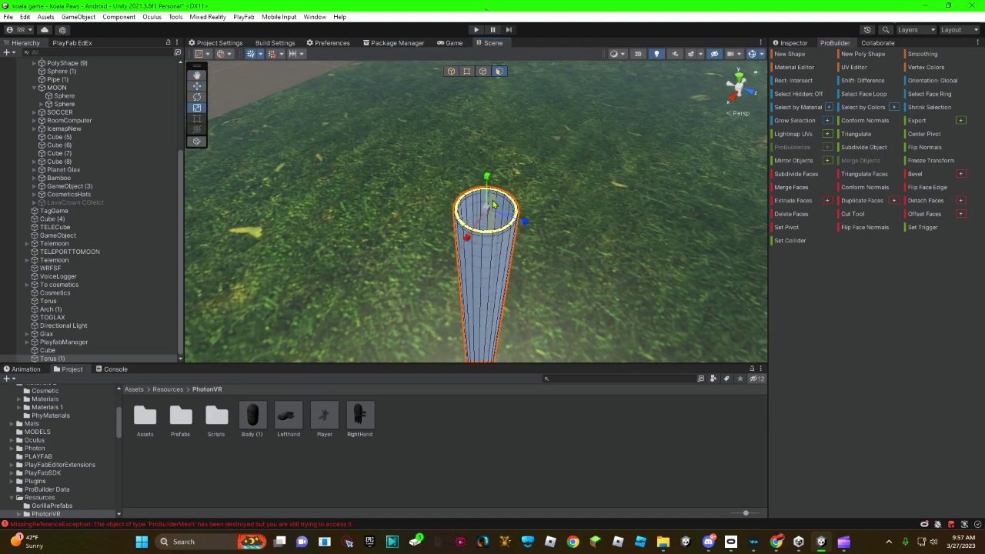
pyautogui.moveTo(493, 204); pyautogui.dragTo(497, 310)
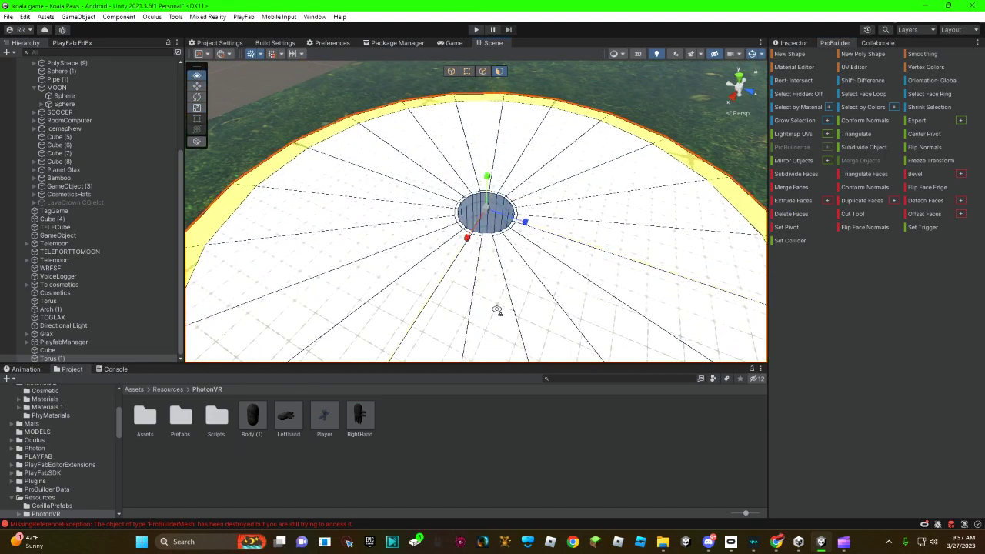
pyautogui.scroll(-5, 496, 311)
pyautogui.scroll(6, 485, 100)
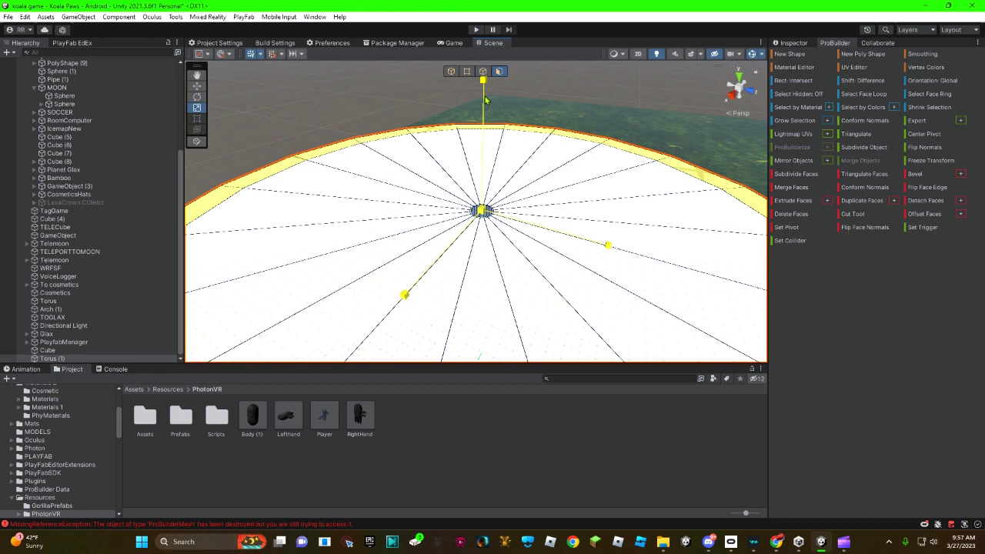
pyautogui.scroll(-3, 484, 100)
pyautogui.moveTo(484, 100)
pyautogui.keyDown('alt'); pyautogui.mouseDown()
pyautogui.moveTo(478, 264)
pyautogui.moveTo(486, 213)
pyautogui.mouseUp(); pyautogui.keyUp('alt')
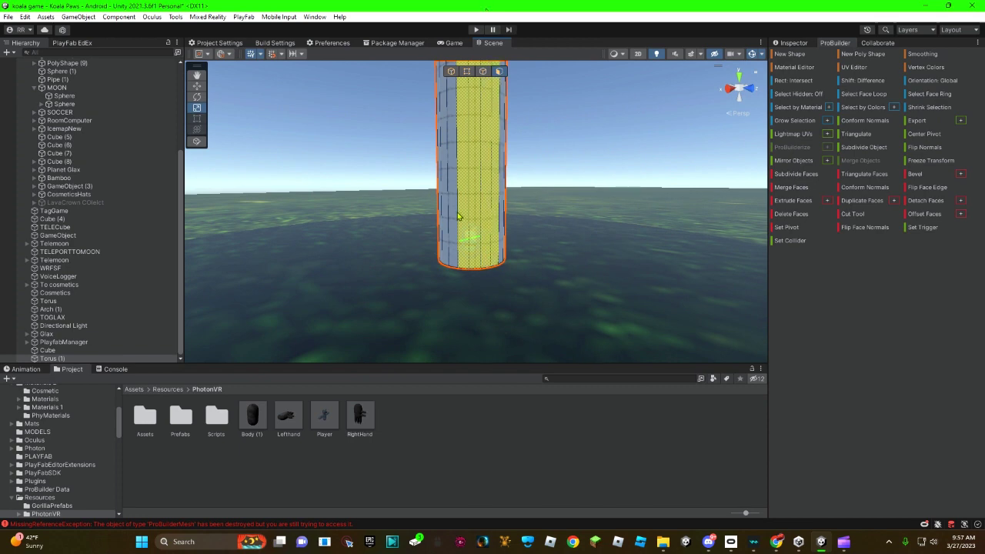
# Orbit around the tall pipe to view its rounded bottom and disc top.
pyautogui.moveTo(455, 233)
pyautogui.keyDown('alt'); pyautogui.mouseDown()
pyautogui.moveTo(472, 235)
pyautogui.moveTo(485, 101)
pyautogui.mouseUp(); pyautogui.keyUp('alt')
pyautogui.keyDown('alt'); pyautogui.moveTo(476, 152); pyautogui.dragTo(455, 209); pyautogui.keyUp('alt')
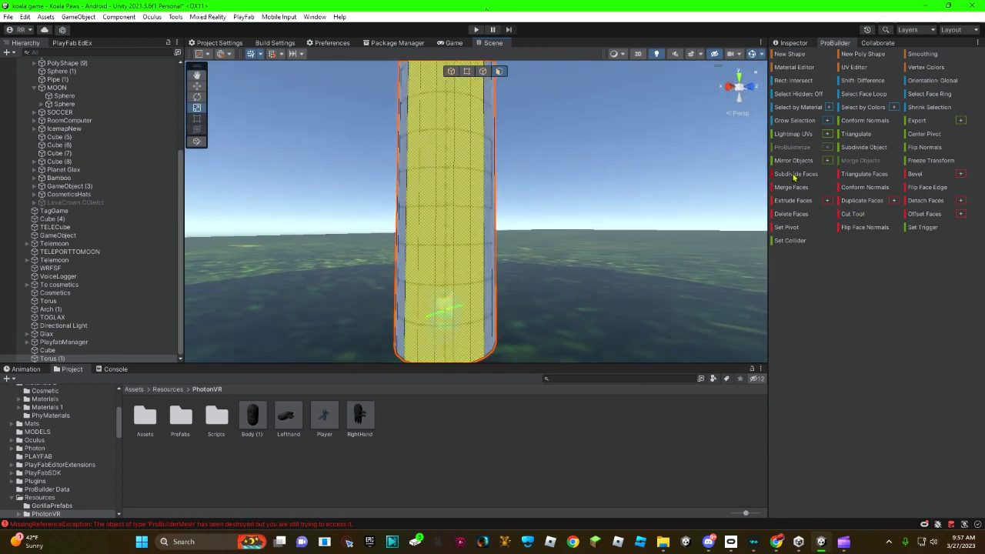
pyautogui.moveTo(485, 246)
pyautogui.keyDown('alt'); pyautogui.mouseDown()
pyautogui.moveTo(504, 208)
pyautogui.moveTo(492, 292)
pyautogui.moveTo(457, 277)
pyautogui.moveTo(480, 184)
pyautogui.moveTo(478, 127)
pyautogui.mouseUp(); pyautogui.keyUp('alt')
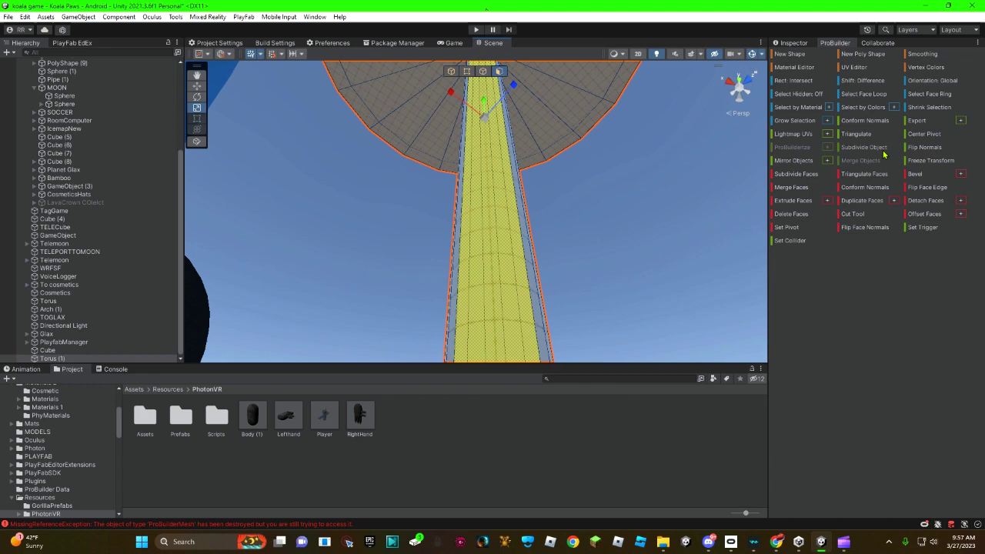
pyautogui.keyDown('alt'); pyautogui.moveTo(623, 164); pyautogui.dragTo(678, 231); pyautogui.keyUp('alt')
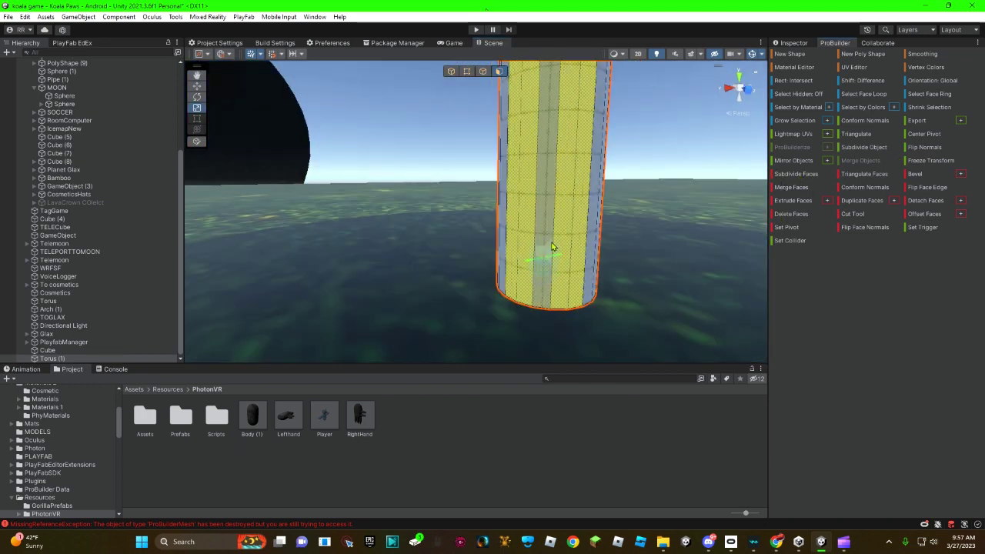
pyautogui.moveTo(516, 201)
pyautogui.keyDown('alt'); pyautogui.mouseDown()
pyautogui.moveTo(521, 118)
pyautogui.moveTo(501, 286)
pyautogui.mouseUp(); pyautogui.keyUp('alt')
# Select a single wall face near the pipe's bottom and delete it.
pyautogui.click(502, 286)
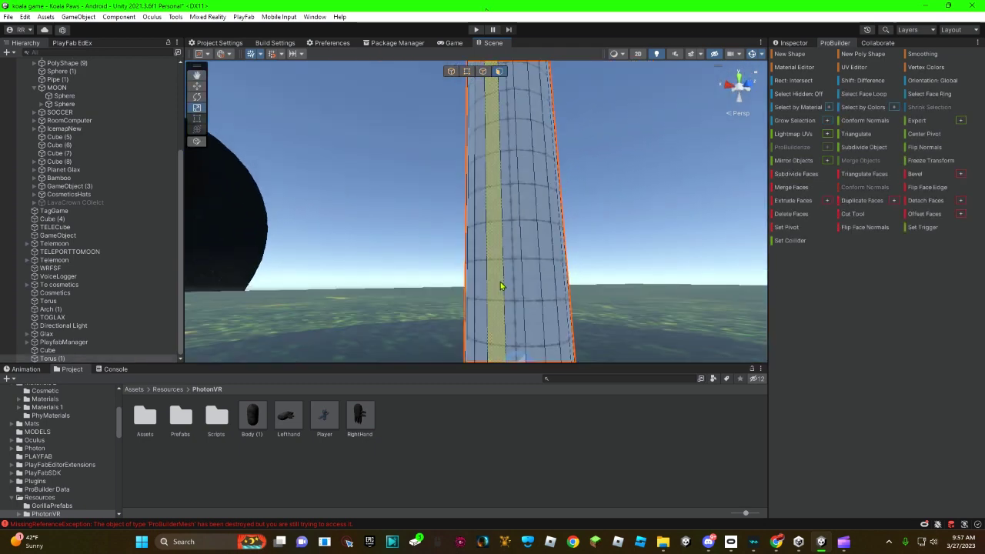
pyautogui.moveTo(530, 282)
pyautogui.keyDown('alt'); pyautogui.mouseDown()
pyautogui.moveTo(545, 299)
pyautogui.moveTo(959, 341)
pyautogui.moveTo(440, 220)
pyautogui.mouseUp(); pyautogui.keyUp('alt')
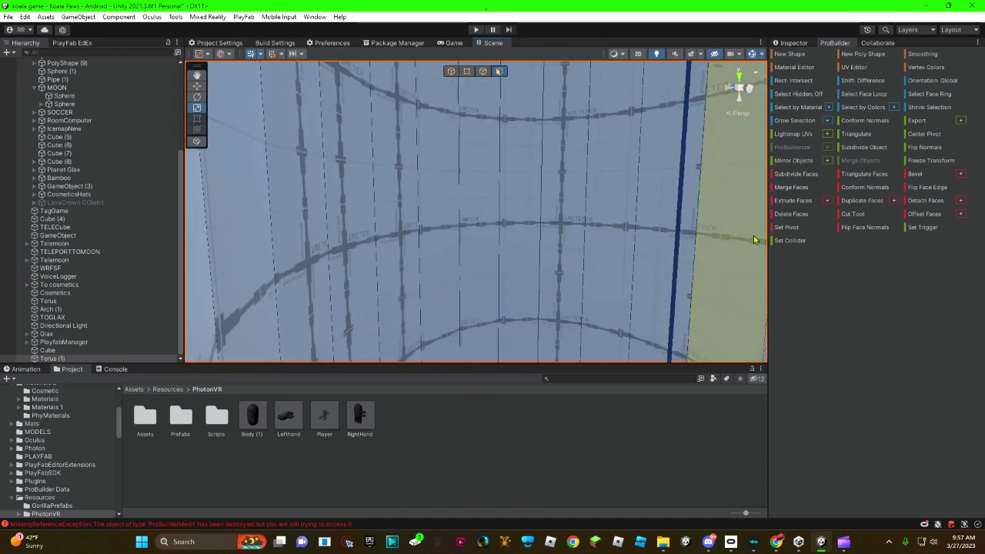
pyautogui.click(473, 220)
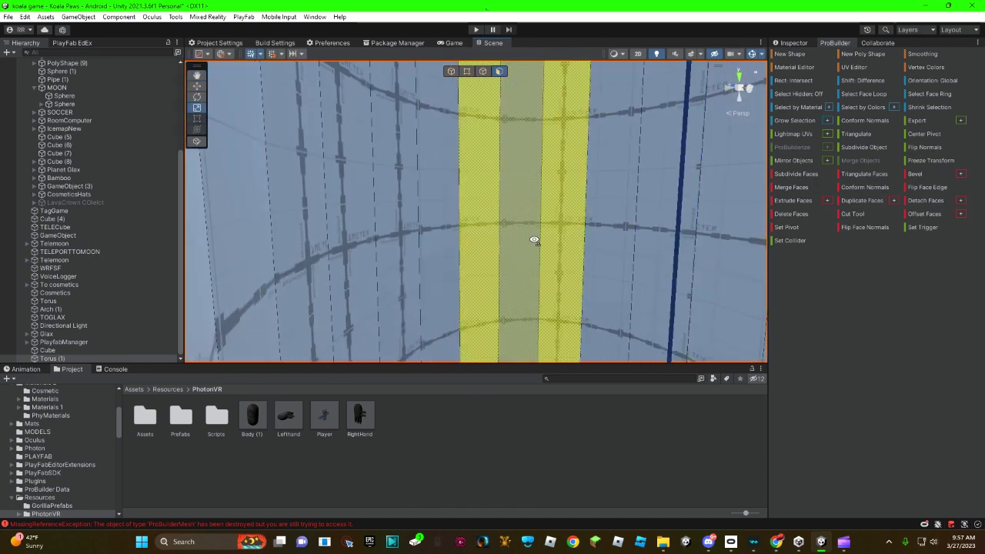
pyautogui.scroll(-5, 534, 238)
pyautogui.keyDown('alt'); pyautogui.moveTo(534, 237); pyautogui.dragTo(94, 230); pyautogui.keyUp('alt')
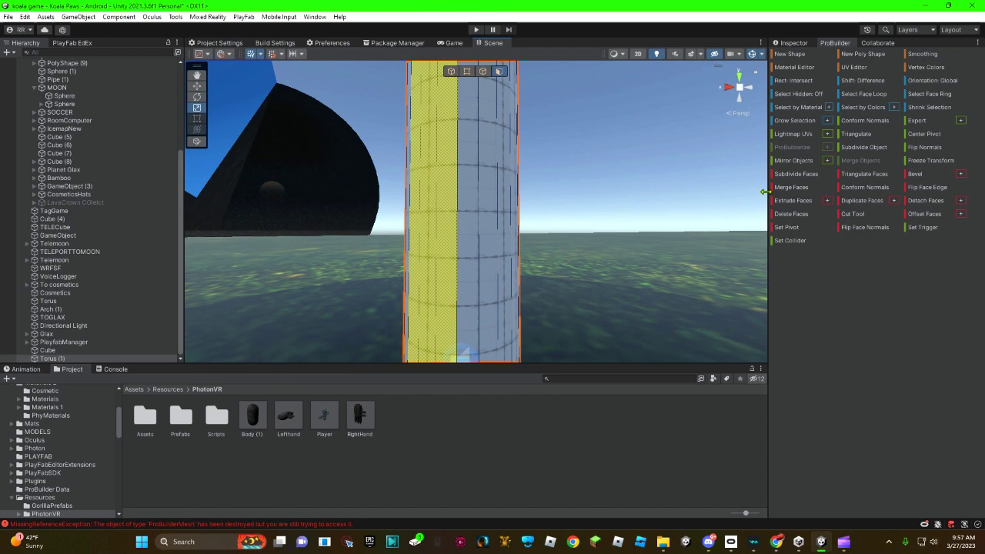
pyautogui.moveTo(434, 223)
pyautogui.keyDown('alt'); pyautogui.mouseDown()
pyautogui.moveTo(462, 114)
pyautogui.moveTo(520, 323)
pyautogui.mouseUp(); pyautogui.keyUp('alt')
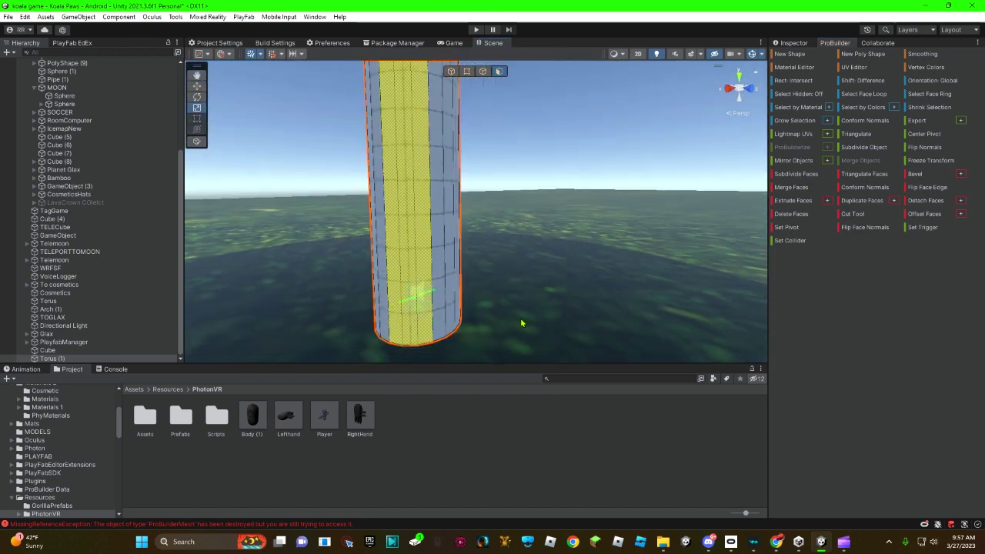
pyautogui.moveTo(227, 109)
pyautogui.keyDown('alt'); pyautogui.mouseDown()
pyautogui.moveTo(418, 138)
pyautogui.moveTo(355, 241)
pyautogui.mouseUp(); pyautogui.keyUp('alt')
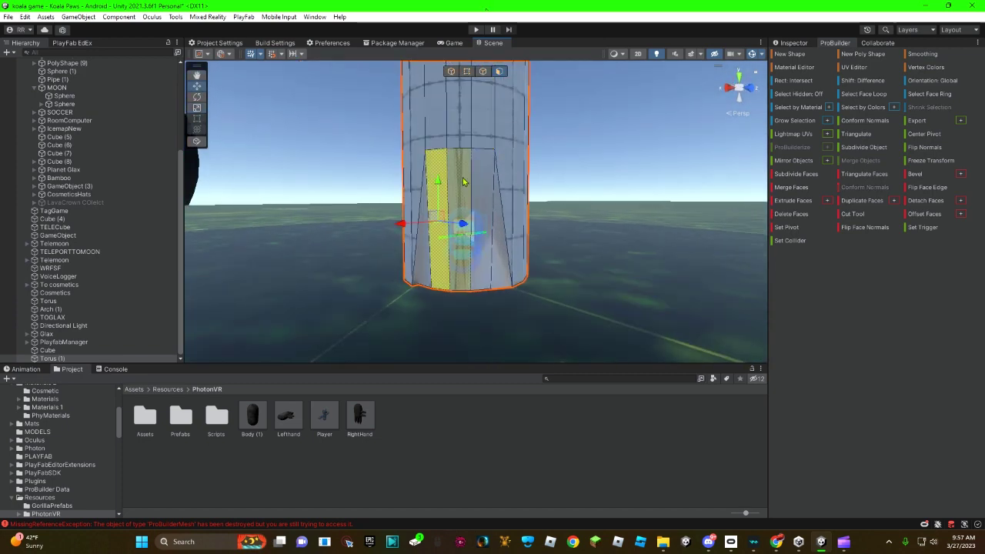
pyautogui.moveTo(482, 180)
pyautogui.keyDown('alt'); pyautogui.mouseDown()
pyautogui.moveTo(508, 223)
pyautogui.moveTo(349, 244)
pyautogui.moveTo(481, 292)
pyautogui.moveTo(488, 213)
pyautogui.moveTo(521, 325)
pyautogui.moveTo(838, 40)
pyautogui.mouseUp(); pyautogui.keyUp('alt')
pyautogui.click(785, 216)
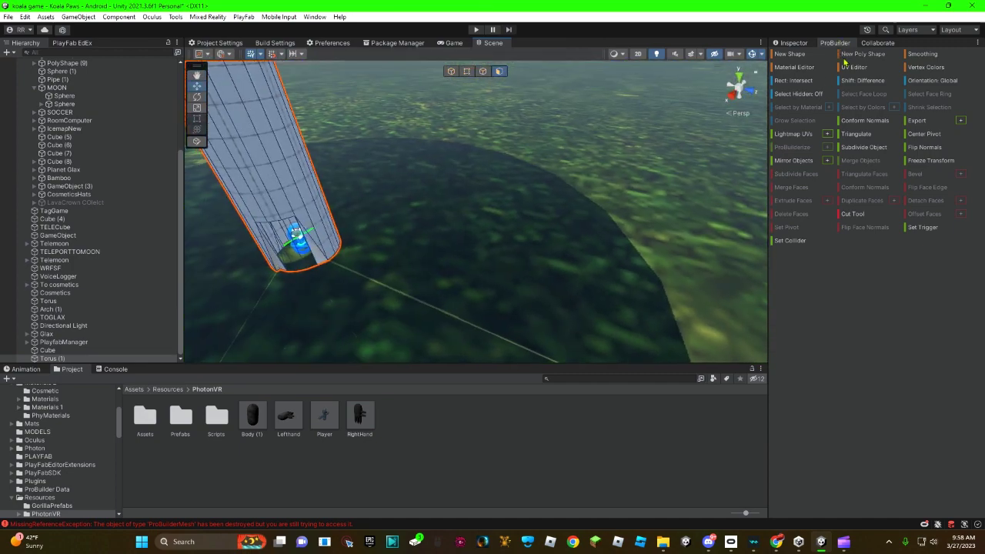
# Draw a six-sided ProBuilder cylinder base on the ground beside the pillar.
pyautogui.click(789, 53)
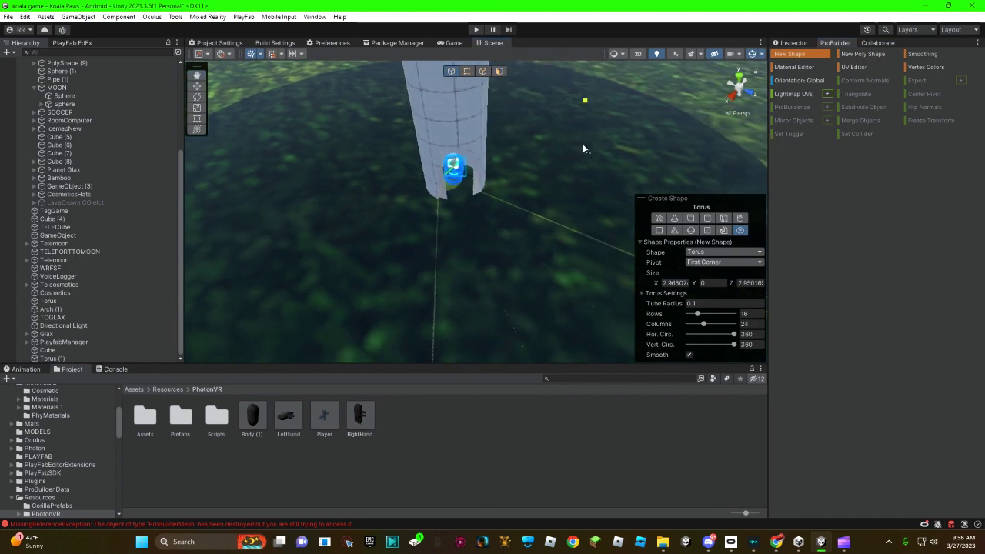
pyautogui.click(688, 219)
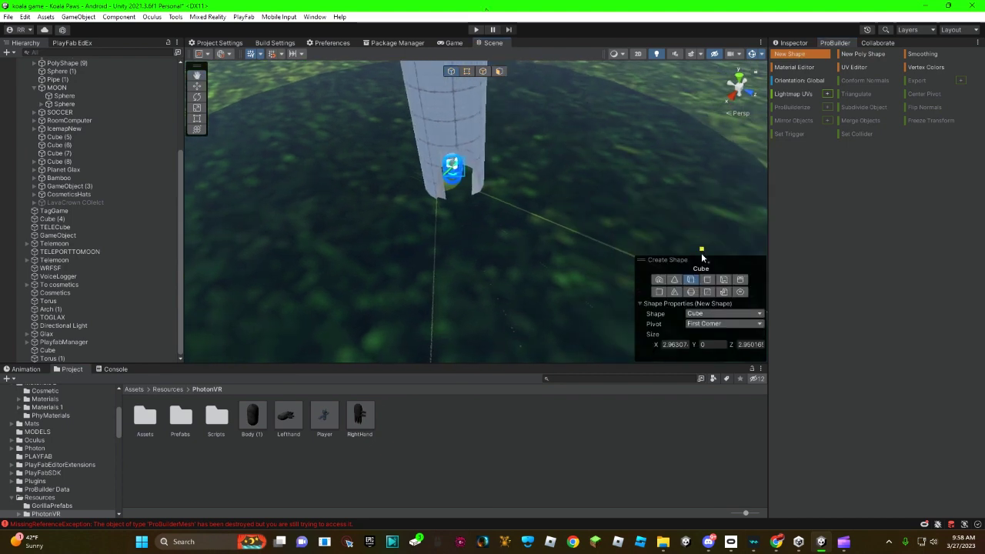
pyautogui.click(708, 284)
pyautogui.moveTo(607, 140)
pyautogui.keyDown('alt'); pyautogui.mouseDown()
pyautogui.moveTo(445, 71)
pyautogui.moveTo(437, 169)
pyautogui.mouseUp(); pyautogui.keyUp('alt')
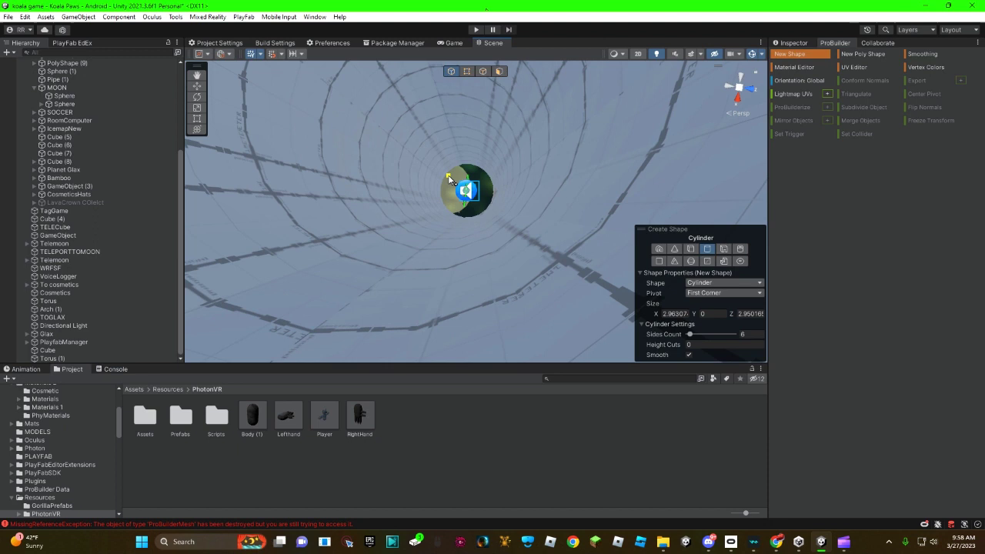
pyautogui.moveTo(444, 171)
pyautogui.keyDown('alt'); pyautogui.mouseDown()
pyautogui.moveTo(450, 189)
pyautogui.moveTo(431, 173)
pyautogui.mouseUp(); pyautogui.keyUp('alt')
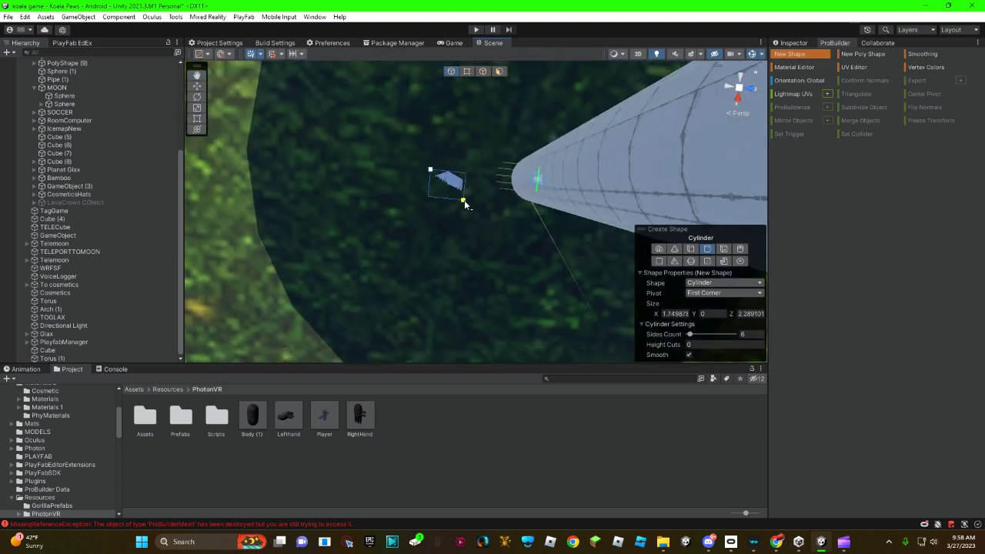
pyautogui.moveTo(478, 243)
pyautogui.mouseDown()
pyautogui.moveTo(512, 255)
pyautogui.moveTo(498, 107)
pyautogui.mouseUp()
pyautogui.click(486, 238)
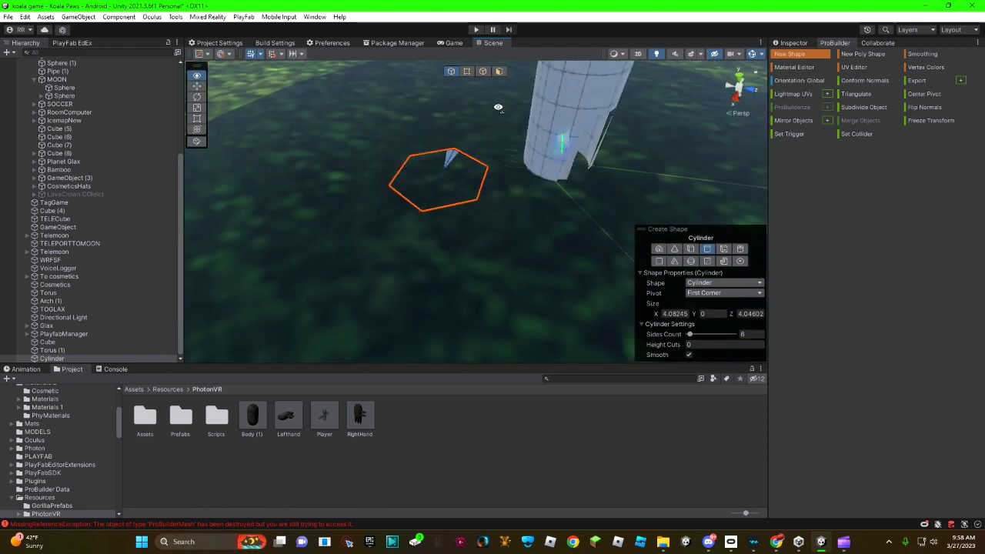
# Frame the new hexagon and select its face in face mode.
pyautogui.press('f')
pyautogui.click(790, 43)
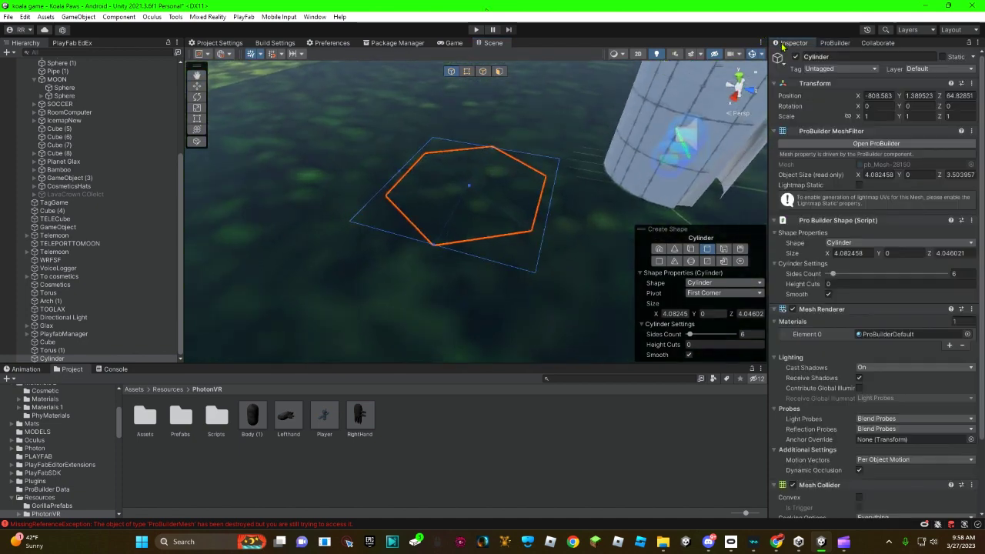
pyautogui.click(835, 42)
pyautogui.click(499, 71)
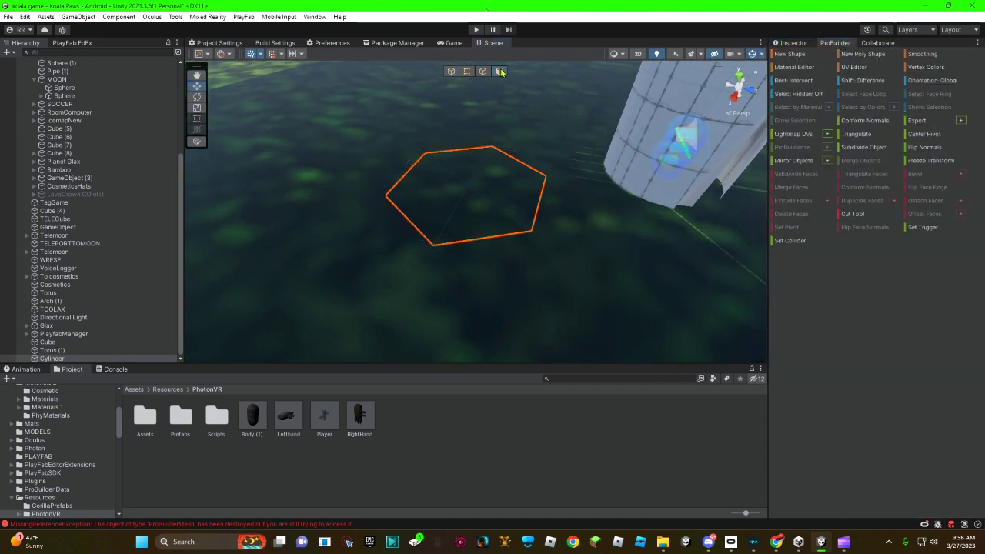
pyautogui.click(477, 215)
# Extrude the hexagon face and pull it upward into a tall prism.
pyautogui.keyDown('shift'); pyautogui.moveTo(472, 217); pyautogui.dragTo(460, 165); pyautogui.keyUp('shift')
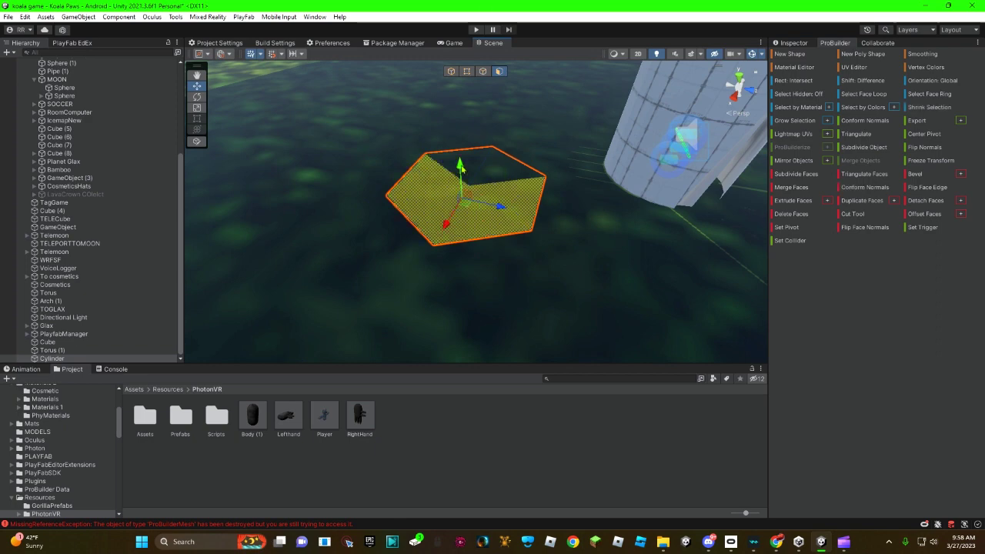
pyautogui.click(817, 202)
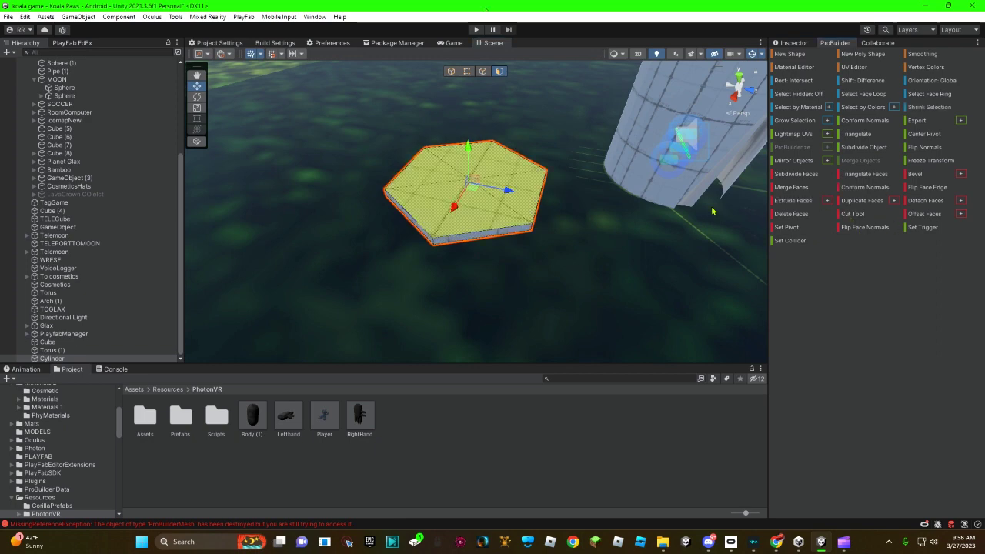
pyautogui.keyDown('alt'); pyautogui.moveTo(712, 213); pyautogui.dragTo(538, 192); pyautogui.keyUp('alt')
pyautogui.moveTo(472, 204)
pyautogui.mouseDown()
pyautogui.moveTo(473, 166)
pyautogui.moveTo(500, 162)
pyautogui.moveTo(495, 206)
pyautogui.mouseUp()
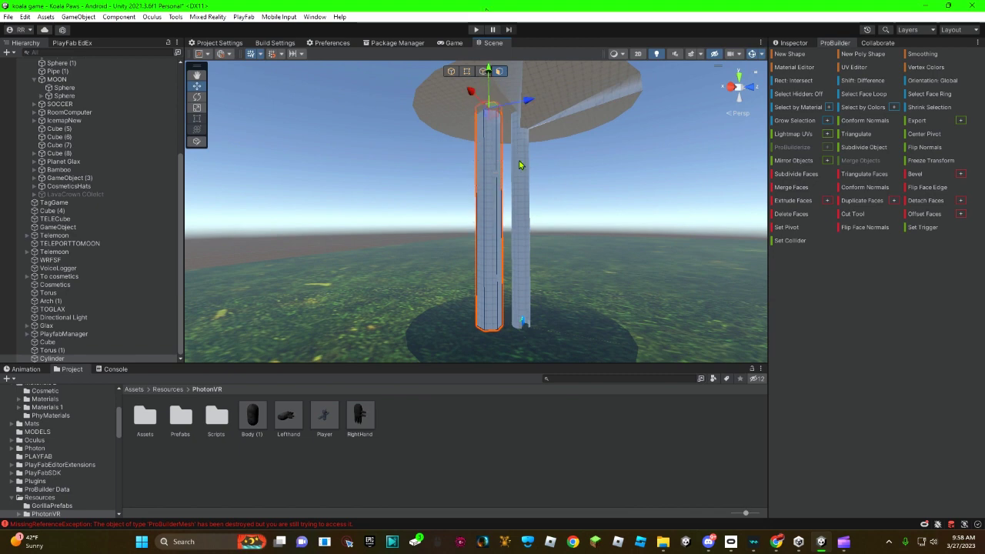
# Select every face of the hexagonal prism with Ctrl+A in face mode.
pyautogui.keyDown('alt'); pyautogui.moveTo(519, 164); pyautogui.dragTo(514, 201); pyautogui.keyUp('alt')
pyautogui.click(514, 202)
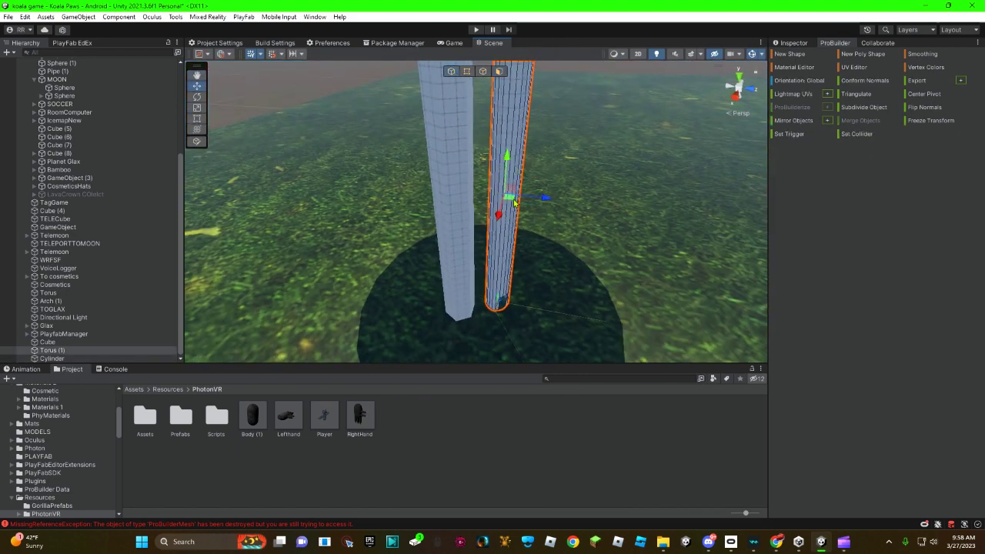
pyautogui.moveTo(515, 201)
pyautogui.keyDown('alt'); pyautogui.mouseDown()
pyautogui.moveTo(455, 154)
pyautogui.moveTo(496, 92)
pyautogui.mouseUp(); pyautogui.keyUp('alt')
pyautogui.scroll(3, 456, 154)
pyautogui.scroll(-5, 455, 154)
pyautogui.click(499, 71)
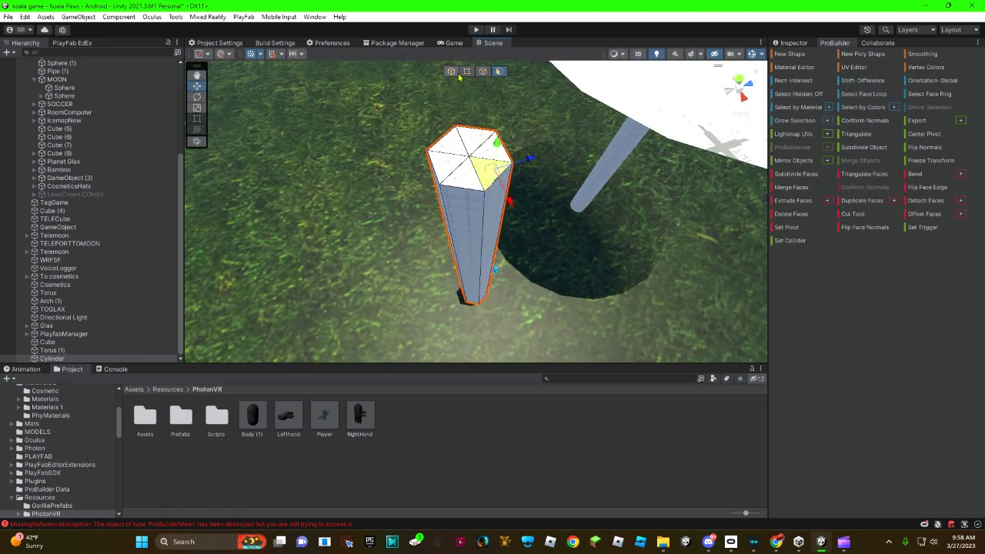
pyautogui.hotkey('ctrl', 'a')
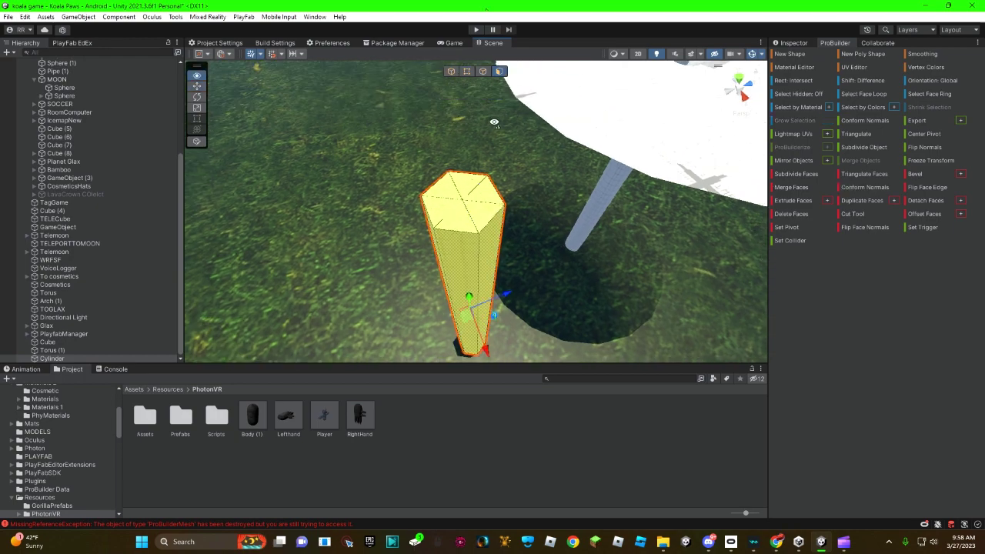
pyautogui.moveTo(493, 192)
pyautogui.keyDown('alt'); pyautogui.mouseDown()
pyautogui.moveTo(536, 146)
pyautogui.moveTo(524, 177)
pyautogui.mouseUp(); pyautogui.keyUp('alt')
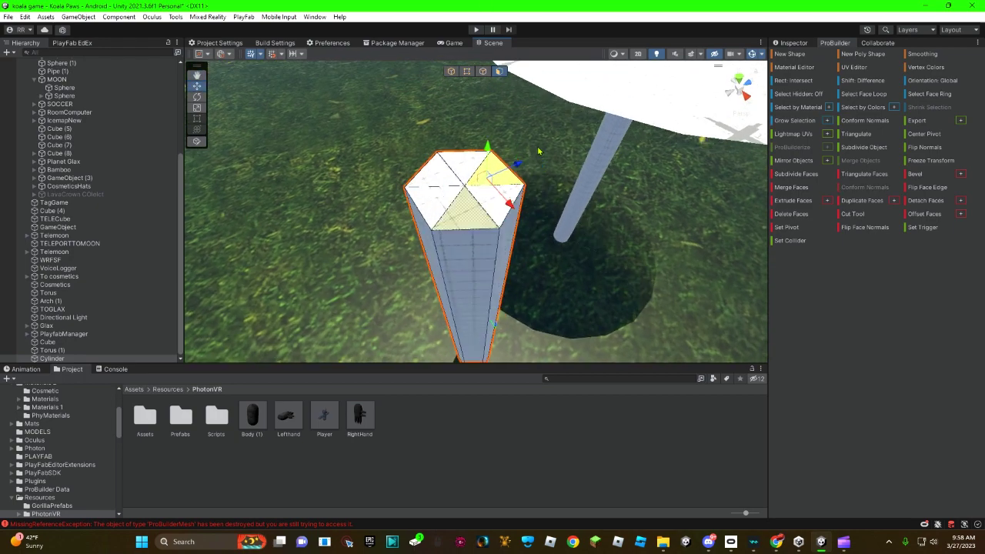
pyautogui.scroll(3, 525, 176)
pyautogui.scroll(-3, 524, 176)
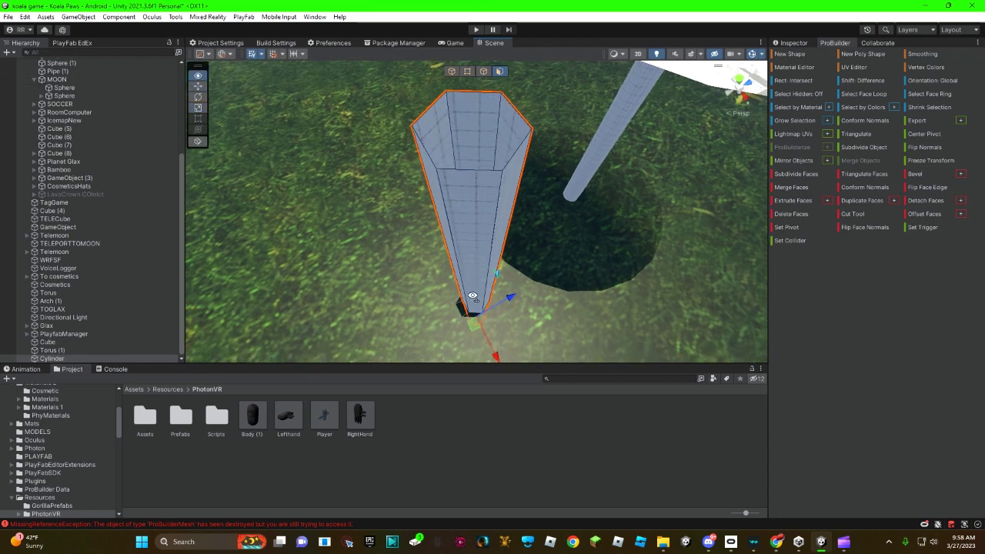
pyautogui.moveTo(455, 308)
pyautogui.keyDown('alt'); pyautogui.mouseDown()
pyautogui.moveTo(451, 347)
pyautogui.moveTo(451, 128)
pyautogui.moveTo(440, 169)
pyautogui.mouseUp(); pyautogui.keyUp('alt')
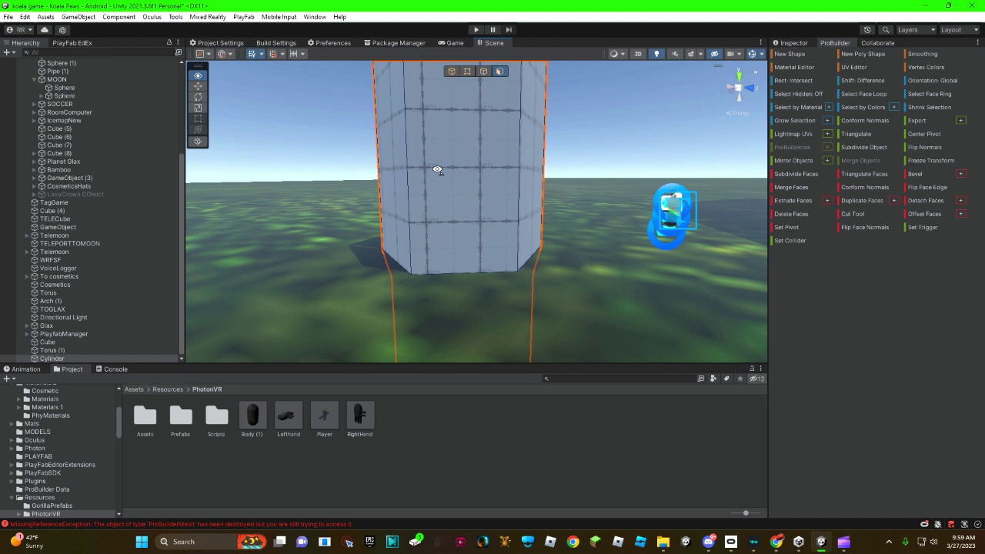
# Select a side face on the hexagonal column's wall.
pyautogui.click(469, 204)
pyautogui.keyDown('alt'); pyautogui.moveTo(469, 205); pyautogui.dragTo(468, 84); pyautogui.keyUp('alt')
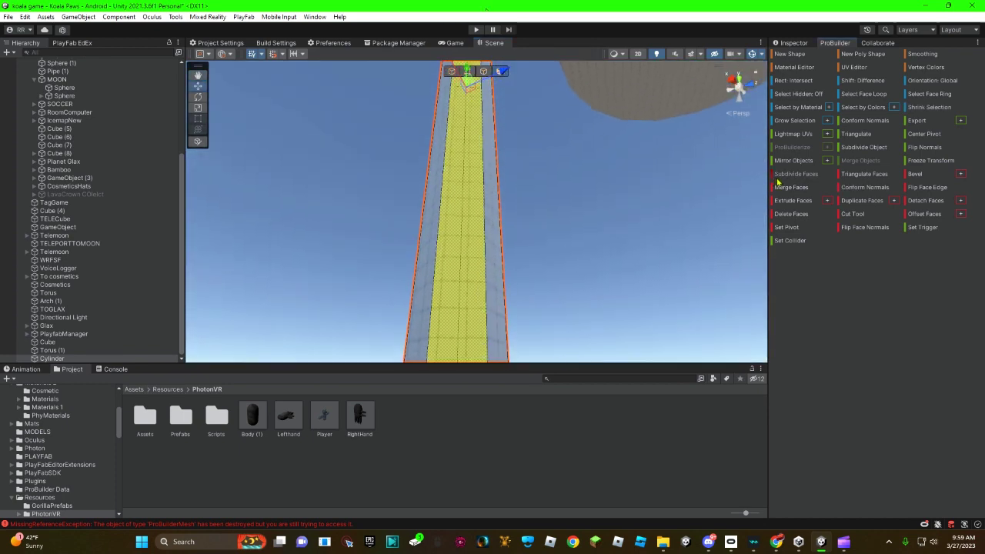
pyautogui.keyDown('alt'); pyautogui.moveTo(778, 182); pyautogui.dragTo(501, 219); pyautogui.keyUp('alt')
pyautogui.keyDown('shift'); pyautogui.click(502, 196); pyautogui.keyUp('shift')
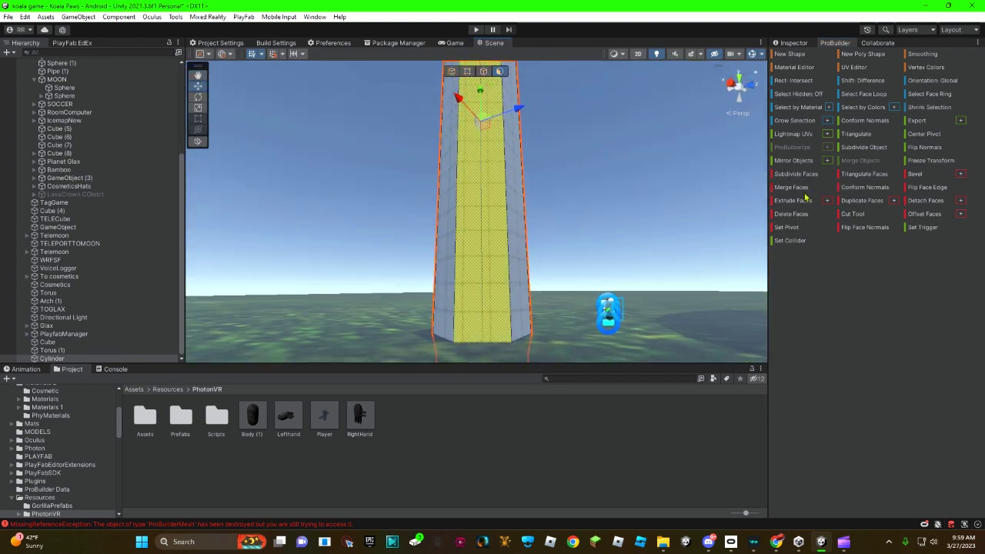
pyautogui.moveTo(753, 188)
pyautogui.keyDown('alt'); pyautogui.mouseDown()
pyautogui.moveTo(494, 223)
pyautogui.moveTo(798, 195)
pyautogui.mouseUp(); pyautogui.keyUp('alt')
pyautogui.click(493, 223)
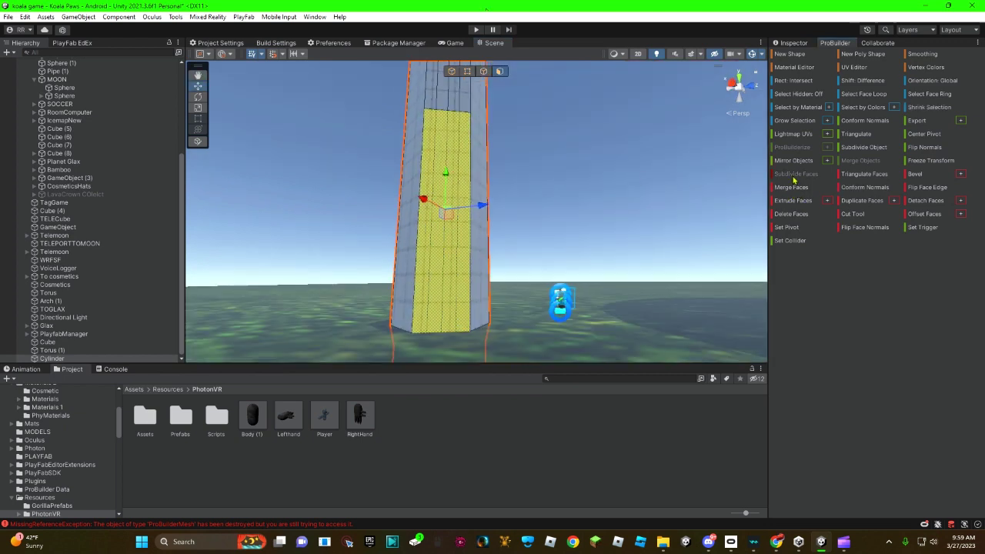
pyautogui.keyDown('alt'); pyautogui.moveTo(508, 231); pyautogui.dragTo(443, 230); pyautogui.keyUp('alt')
pyautogui.click(484, 224)
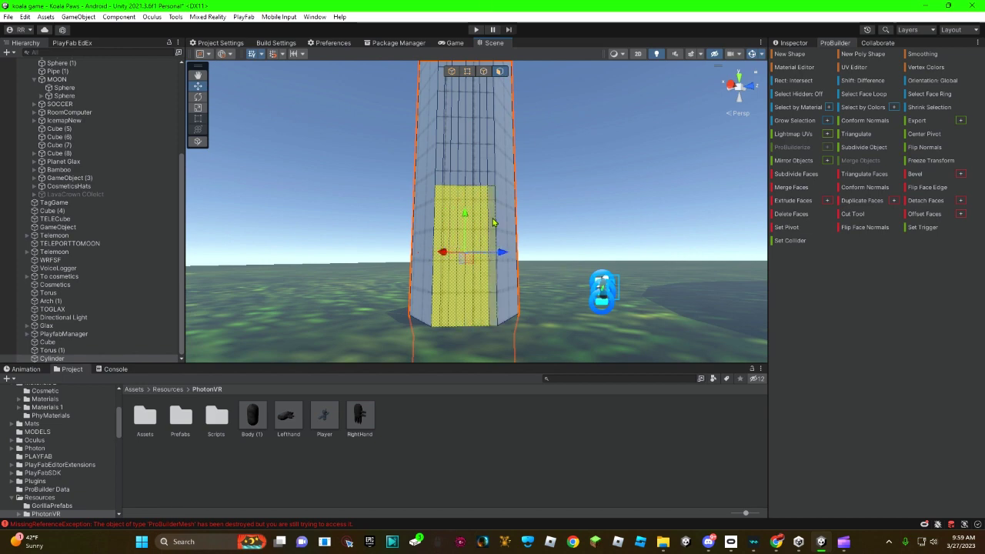
# Delete the selected face and zoom in to inspect the opening.
pyautogui.click(810, 216)
pyautogui.scroll(3, 562, 220)
pyautogui.scroll(3, 493, 223)
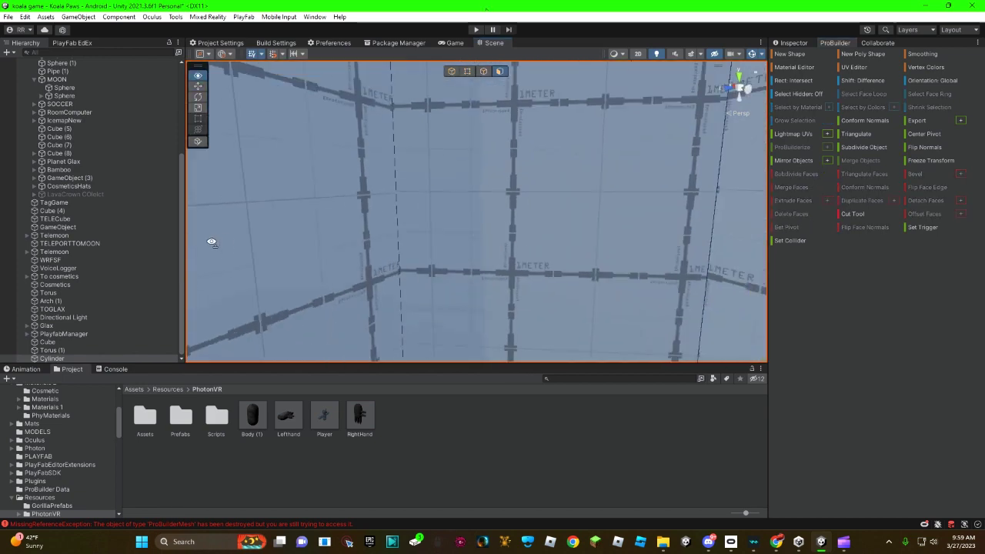
pyautogui.scroll(2, 397, 223)
pyautogui.moveTo(397, 227)
pyautogui.keyDown('alt'); pyautogui.mouseDown()
pyautogui.moveTo(536, 222)
pyautogui.moveTo(530, 187)
pyautogui.moveTo(492, 169)
pyautogui.moveTo(503, 165)
pyautogui.moveTo(612, 204)
pyautogui.moveTo(55, 227)
pyautogui.moveTo(501, 213)
pyautogui.moveTo(487, 282)
pyautogui.moveTo(194, 378)
pyautogui.moveTo(490, 71)
pyautogui.mouseUp(); pyautogui.keyUp('alt')
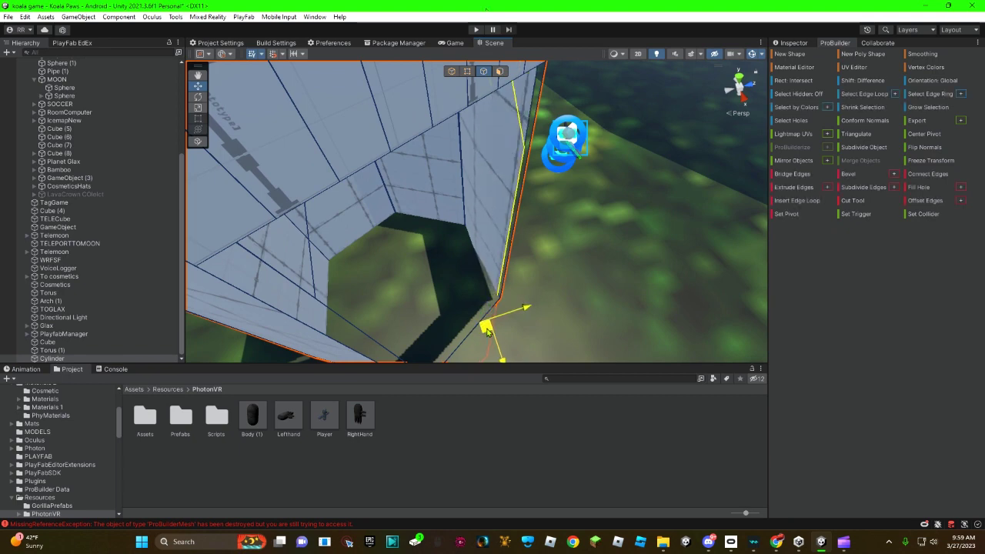
pyautogui.moveTo(488, 327); pyautogui.dragTo(345, 302, button='right')
pyautogui.moveTo(464, 281); pyautogui.dragTo(467, 237, button='right')
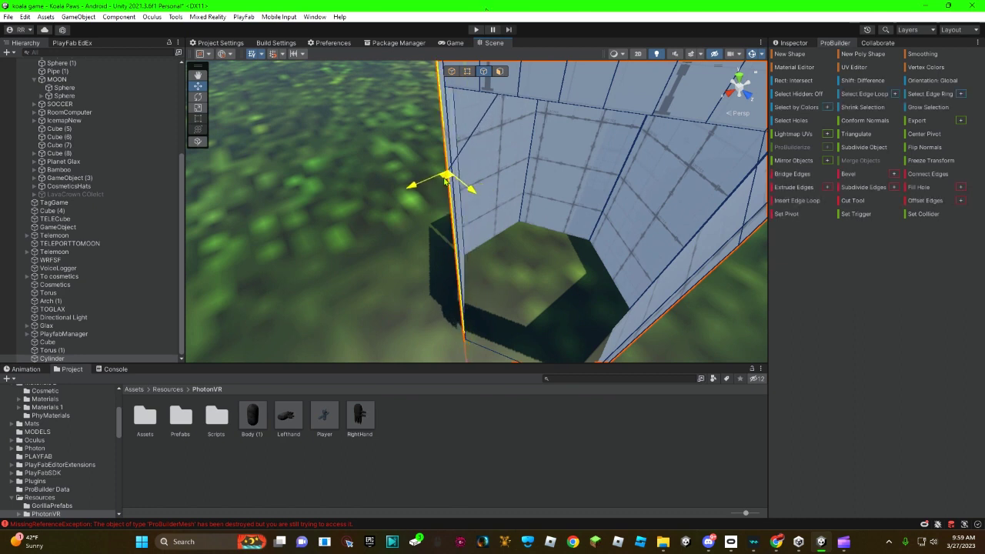
pyautogui.moveTo(445, 179)
pyautogui.mouseDown(button='right')
pyautogui.moveTo(509, 144)
pyautogui.moveTo(451, 204)
pyautogui.mouseUp(button='right')
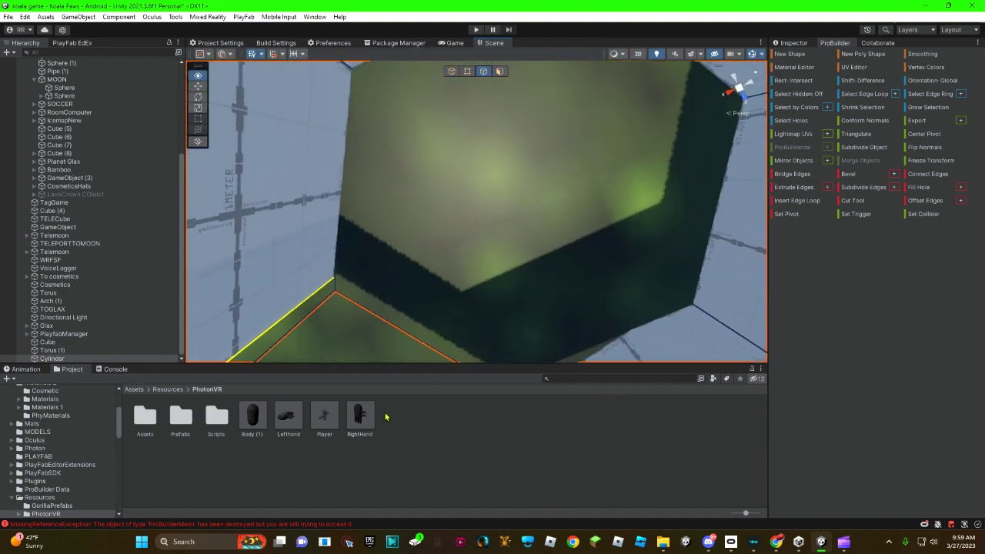
pyautogui.moveTo(386, 416)
pyautogui.mouseDown(button='right')
pyautogui.moveTo(317, 358)
pyautogui.moveTo(488, 160)
pyautogui.moveTo(469, 270)
pyautogui.mouseUp(button='right')
pyautogui.press('h')
# Select the hexagonal column's top faces and frame the view on them.
pyautogui.click(462, 223)
pyautogui.moveTo(461, 223)
pyautogui.mouseDown(button='right')
pyautogui.moveTo(489, 229)
pyautogui.moveTo(507, 74)
pyautogui.mouseUp(button='right')
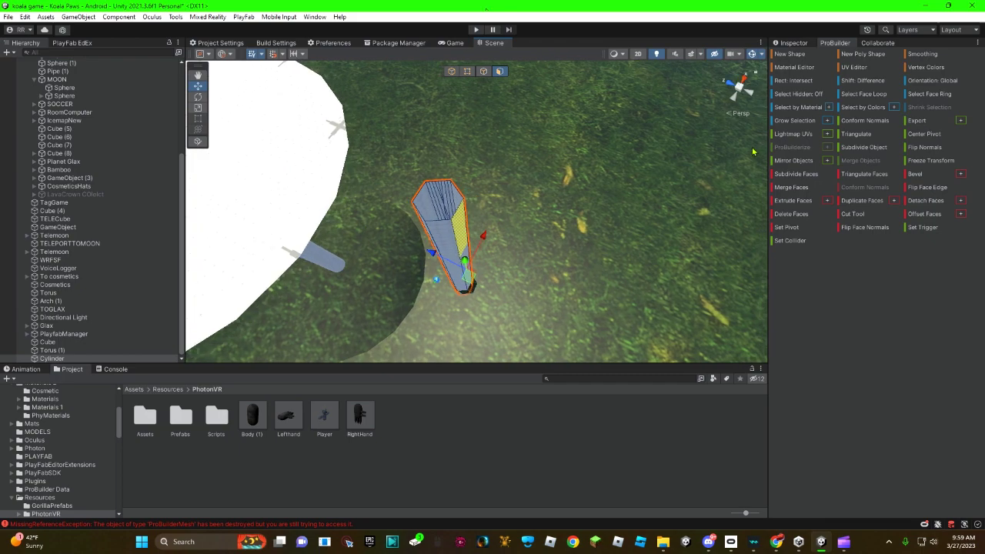
pyautogui.moveTo(753, 152); pyautogui.dragTo(535, 218, button='right')
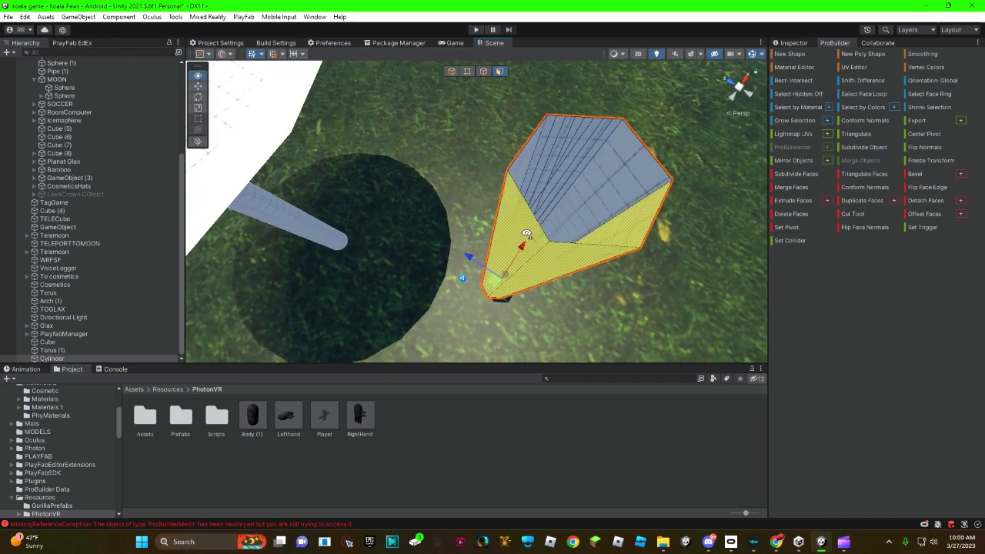
pyautogui.moveTo(454, 254)
pyautogui.mouseDown(button='right')
pyautogui.moveTo(425, 232)
pyautogui.moveTo(448, 162)
pyautogui.moveTo(542, 190)
pyautogui.moveTo(563, 264)
pyautogui.mouseUp(button='right')
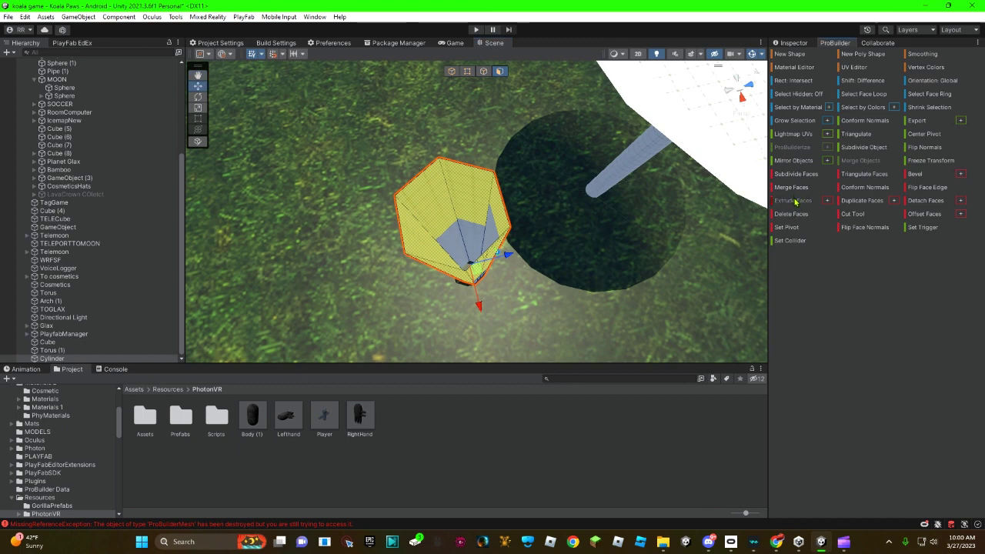
pyautogui.press('f')
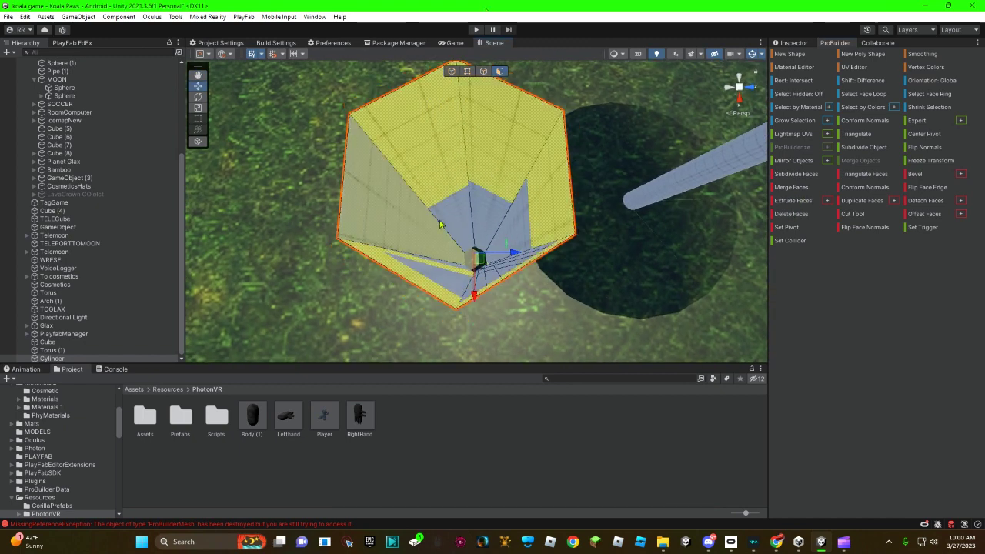
# Extrude the top faces and scale them outward into a flared rim.
pyautogui.click(797, 202)
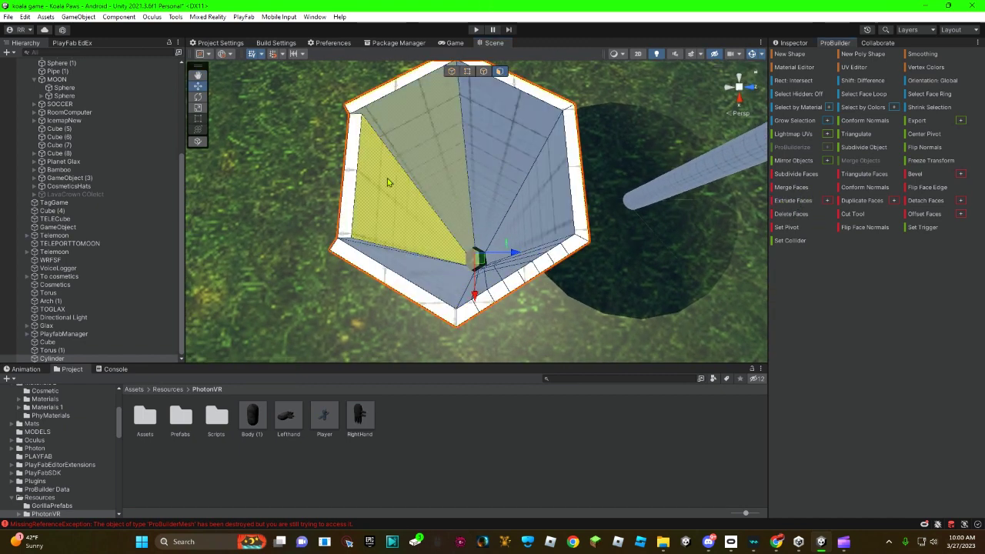
pyautogui.press('r')
pyautogui.scroll(5, 465, 240)
pyautogui.scroll(-5, 465, 240)
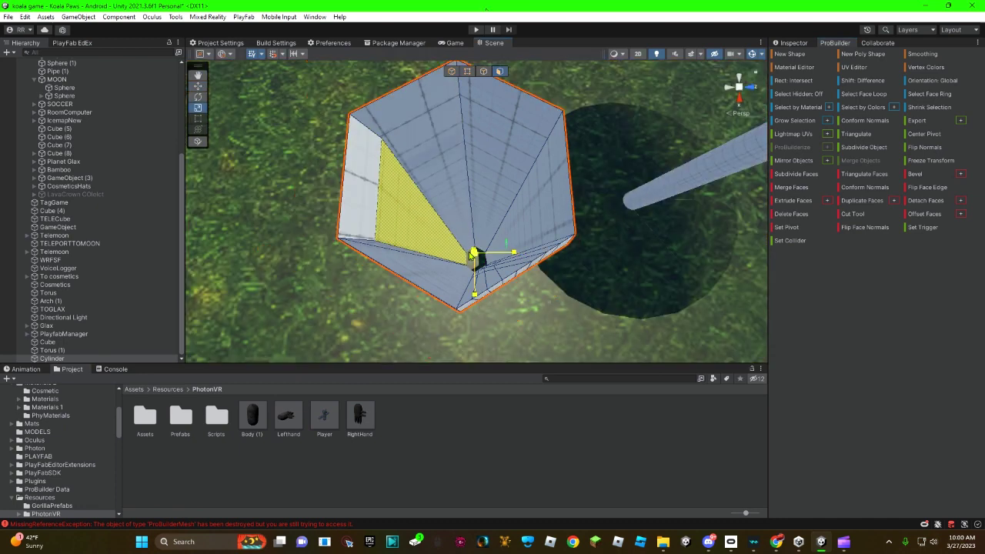
pyautogui.moveTo(464, 240); pyautogui.dragTo(494, 262)
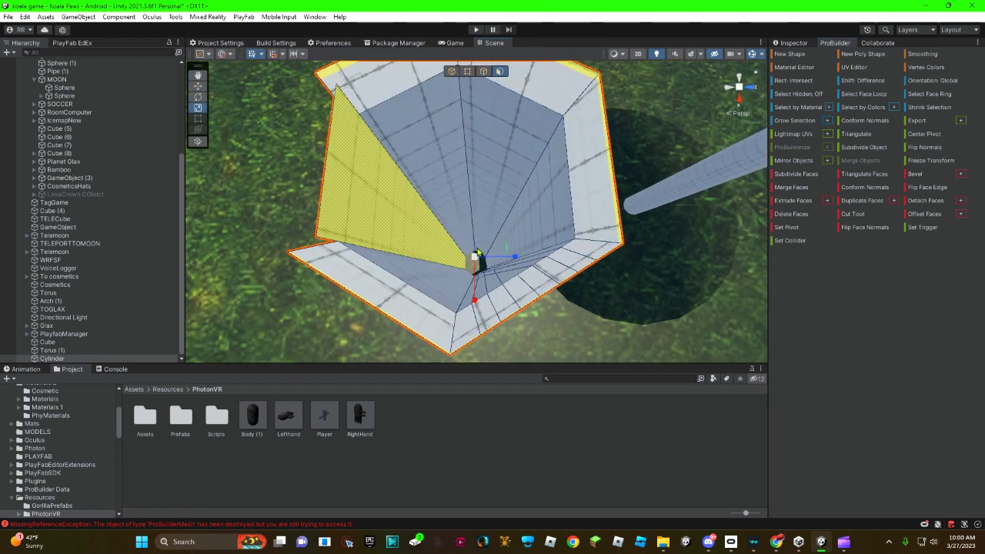
# Outline a new poly-shape floor around the hexagonal tube and finish editing it.
pyautogui.click(863, 54)
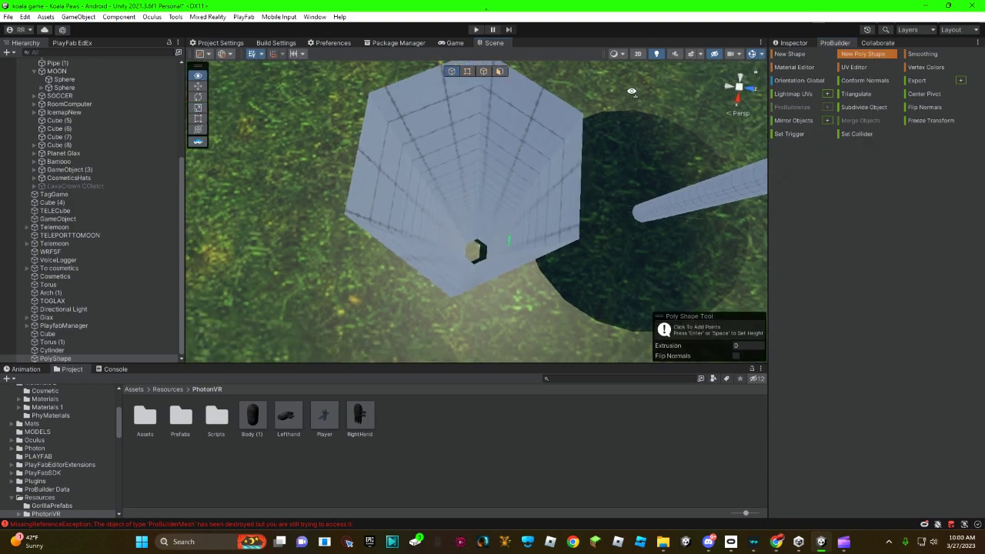
pyautogui.keyDown('alt'); pyautogui.moveTo(738, 106); pyautogui.dragTo(746, 110); pyautogui.keyUp('alt')
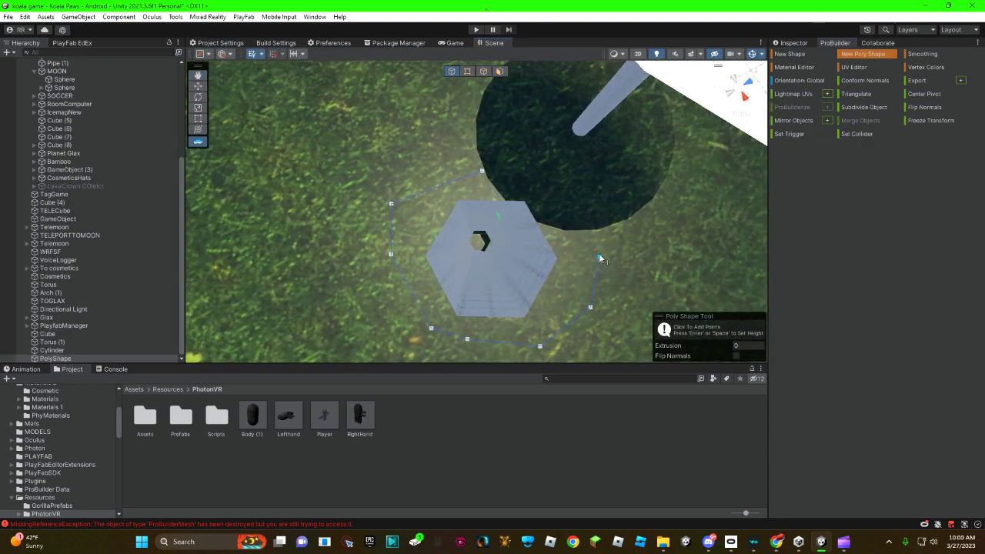
pyautogui.click(484, 171)
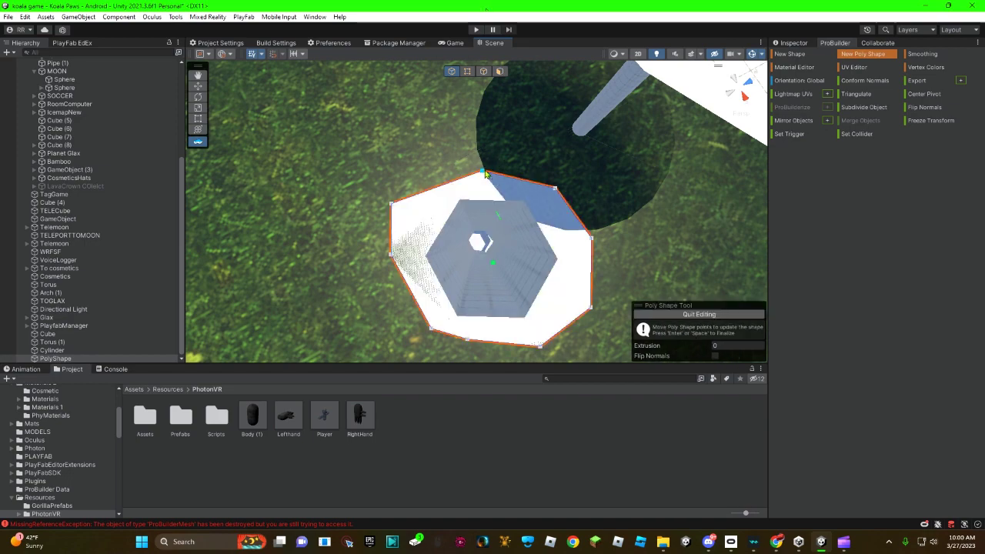
pyautogui.click(198, 86)
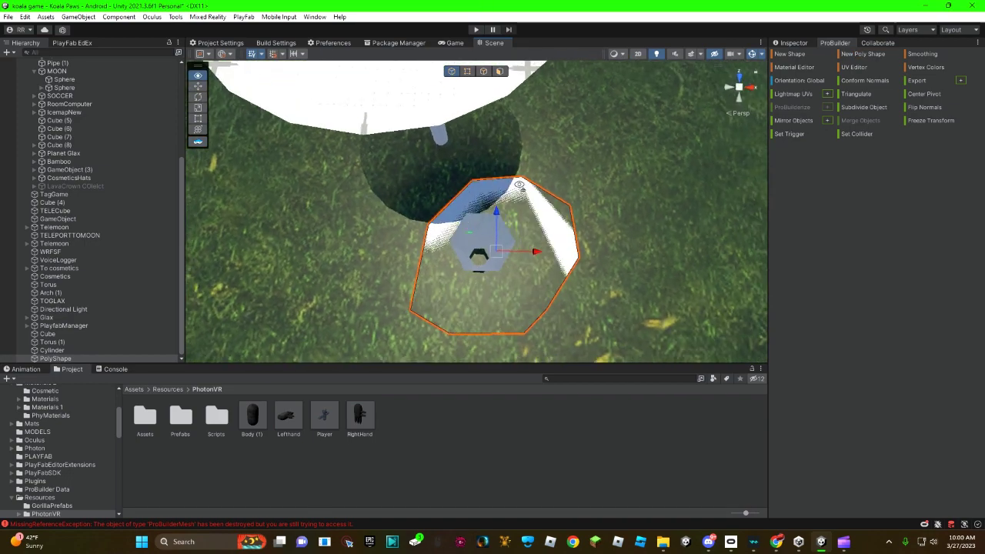
pyautogui.moveTo(492, 231)
pyautogui.keyDown('alt'); pyautogui.mouseDown()
pyautogui.moveTo(627, 193)
pyautogui.moveTo(466, 218)
pyautogui.moveTo(568, 168)
pyautogui.moveTo(579, 75)
pyautogui.mouseUp(); pyautogui.keyUp('alt')
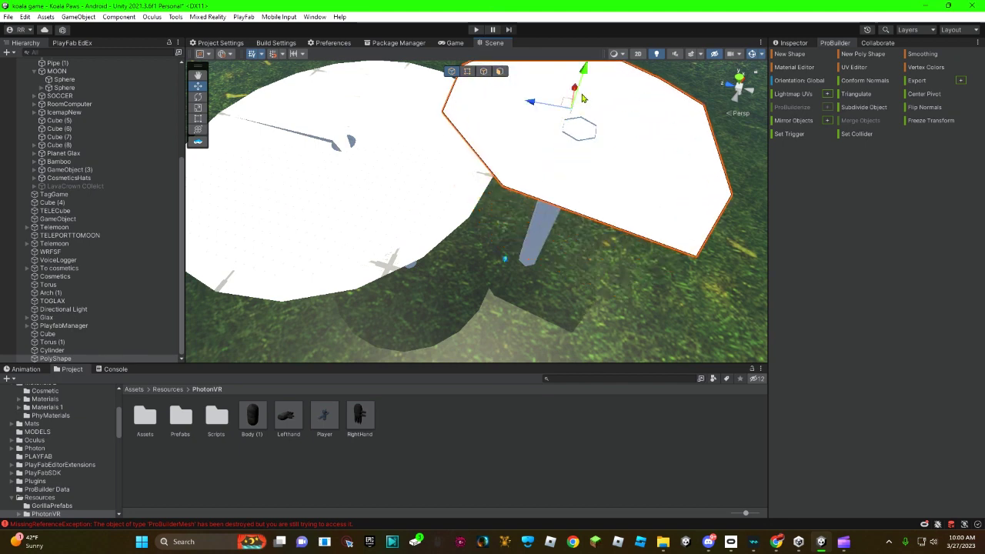
# Frame the new platform and restore the maximized Inspector layout.
pyautogui.press('f')
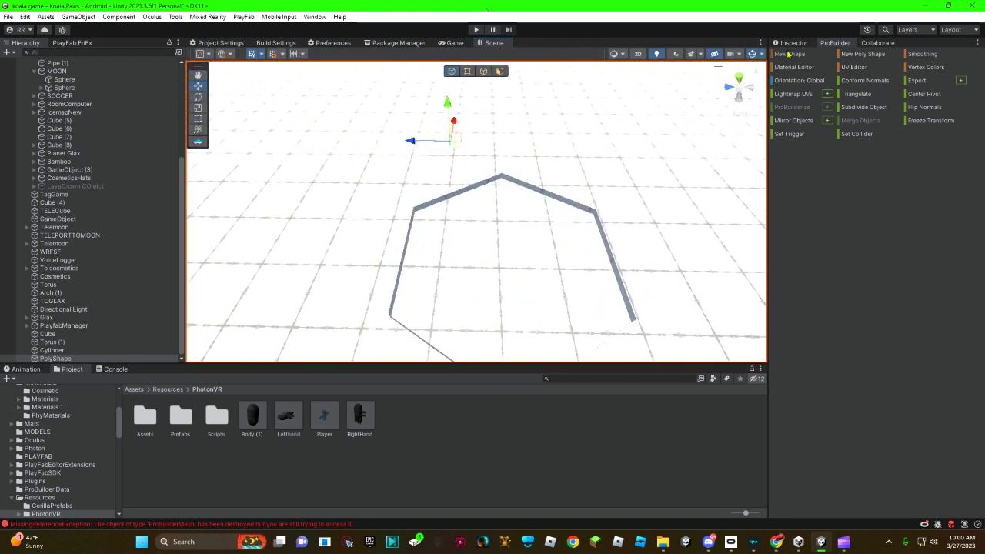
pyautogui.click(788, 54)
pyautogui.click(796, 43)
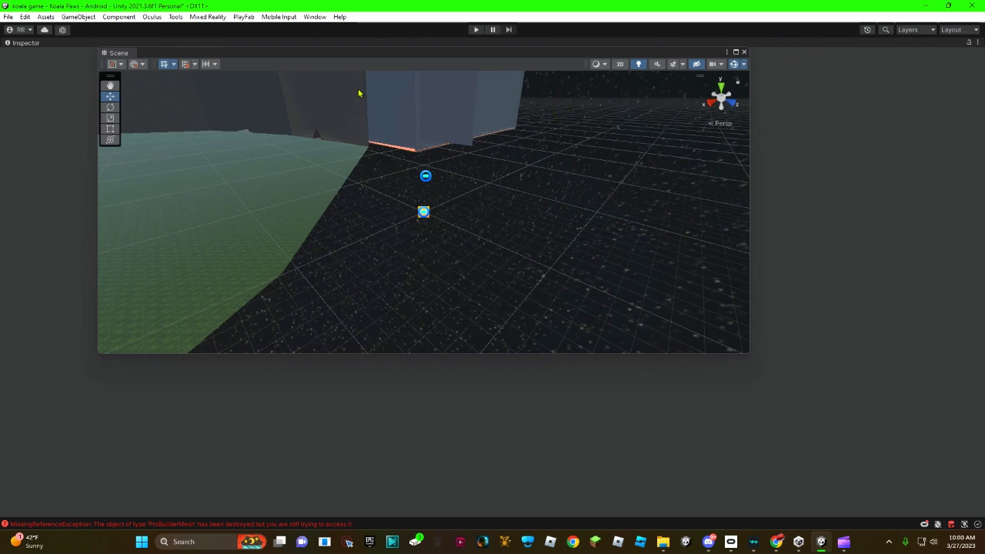
pyautogui.click(118, 54)
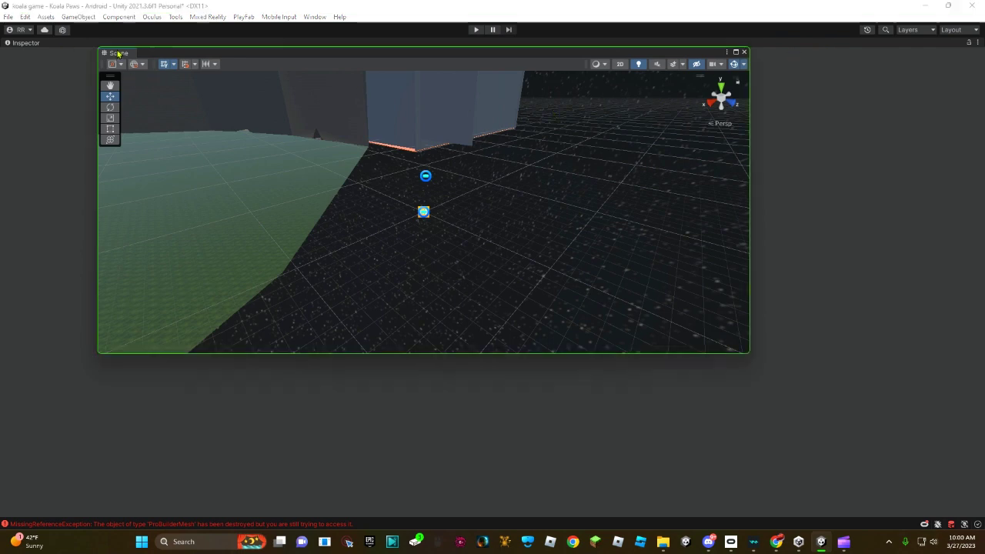
pyautogui.rightClick(11, 46)
pyautogui.click(45, 158)
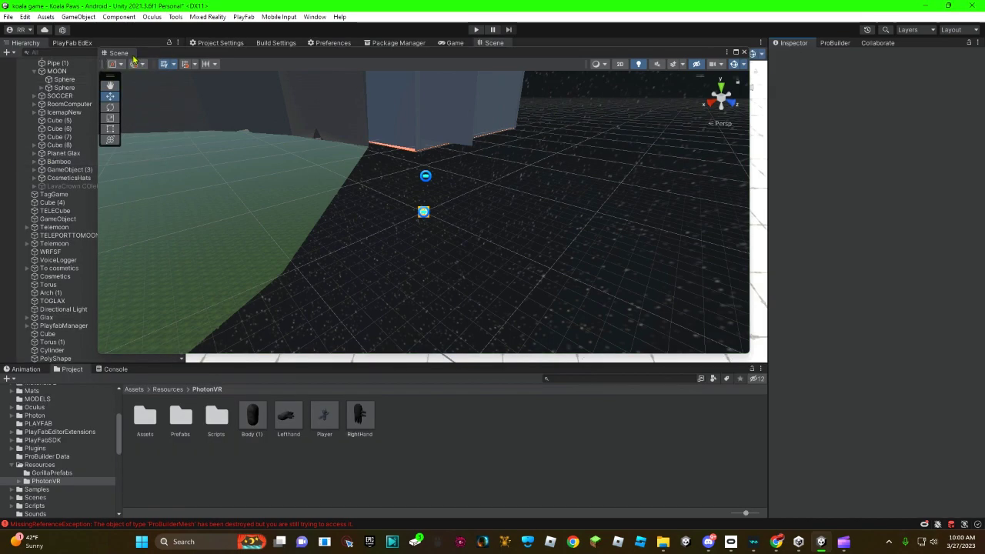
# Dock the floating Scene view into the main tab bar and survey the map.
pyautogui.moveTo(118, 53); pyautogui.dragTo(322, 48)
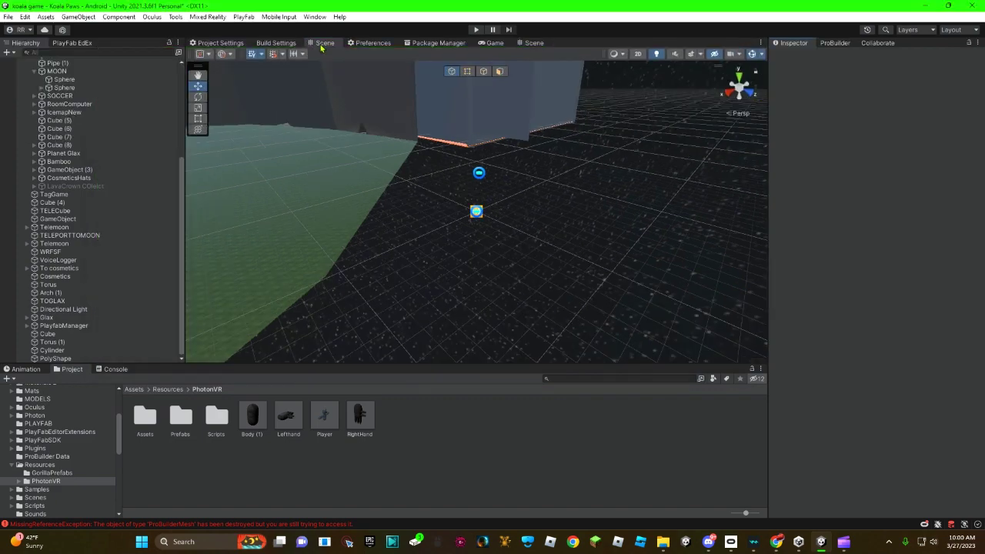
pyautogui.moveTo(330, 64); pyautogui.dragTo(305, 81, button='right')
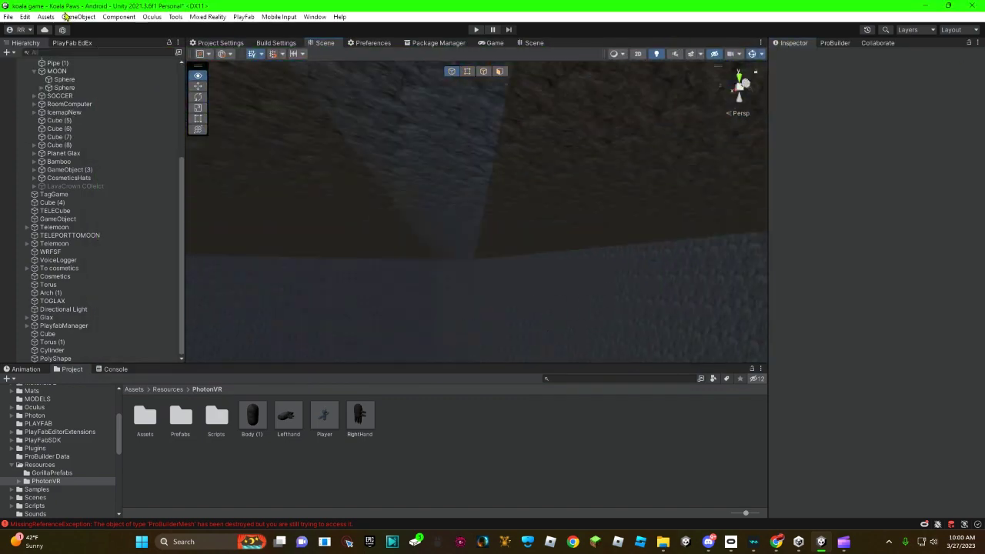
pyautogui.moveTo(304, 81)
pyautogui.mouseDown(button='right')
pyautogui.moveTo(322, 46)
pyautogui.moveTo(889, 88)
pyautogui.moveTo(426, 76)
pyautogui.moveTo(250, 144)
pyautogui.moveTo(246, 88)
pyautogui.mouseUp(button='right')
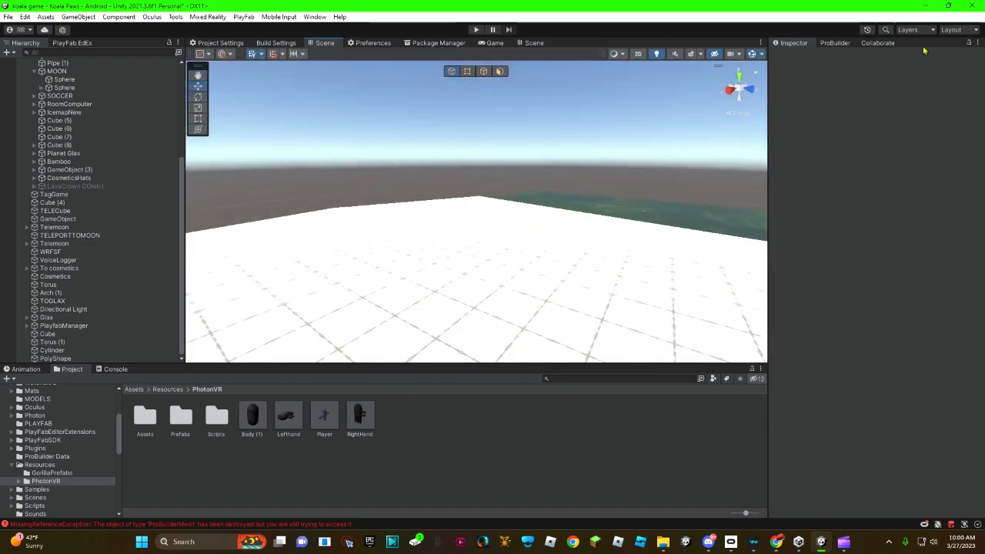
# Cut a hexagon face into the platform over the column's opening.
pyautogui.moveTo(751, 182); pyautogui.dragTo(723, 229, button='right')
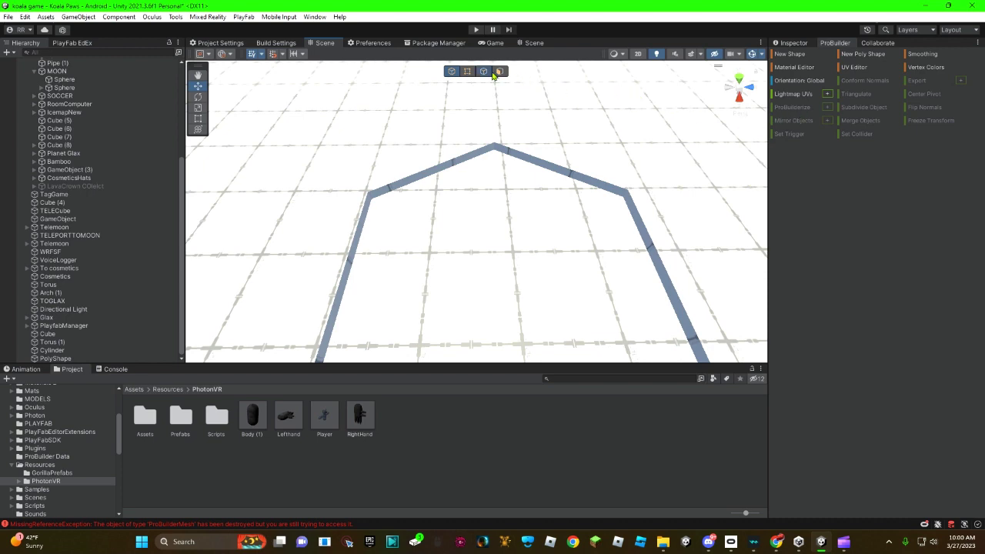
pyautogui.scroll(-3, 613, 143)
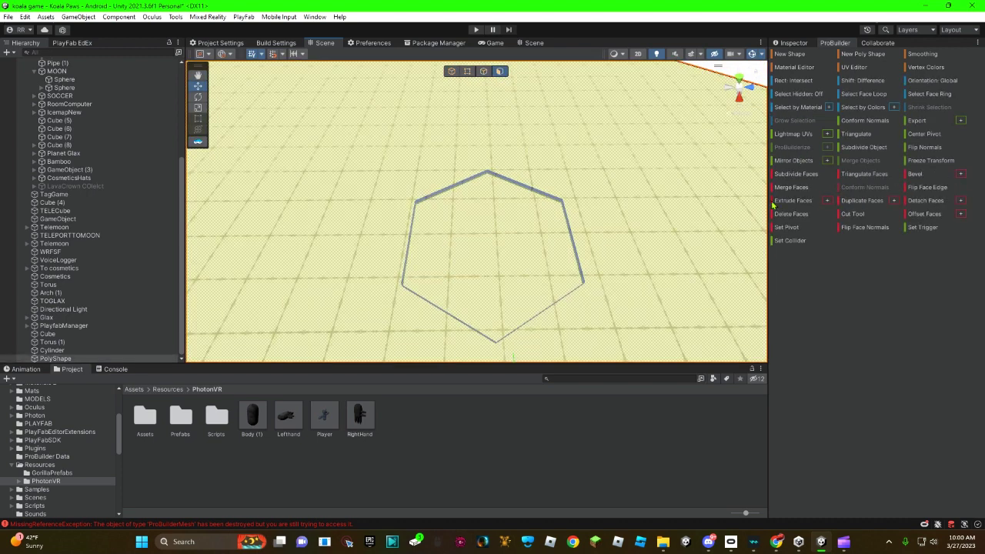
pyautogui.click(856, 213)
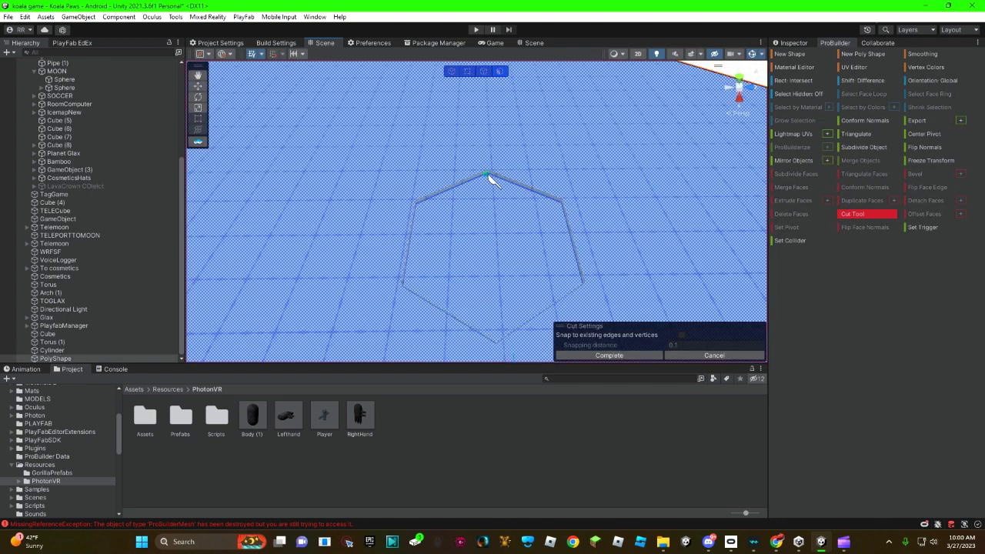
pyautogui.click(504, 182)
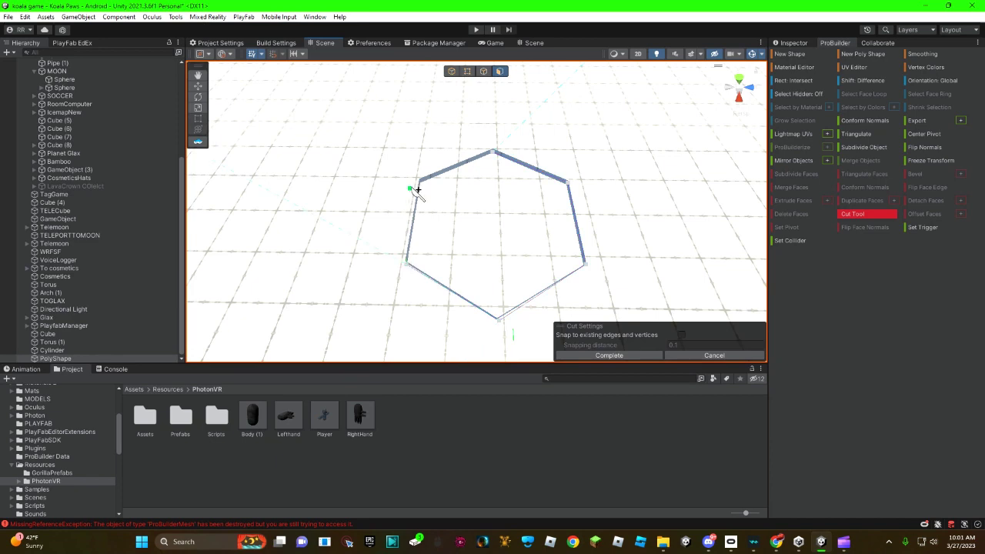
pyautogui.click(497, 155)
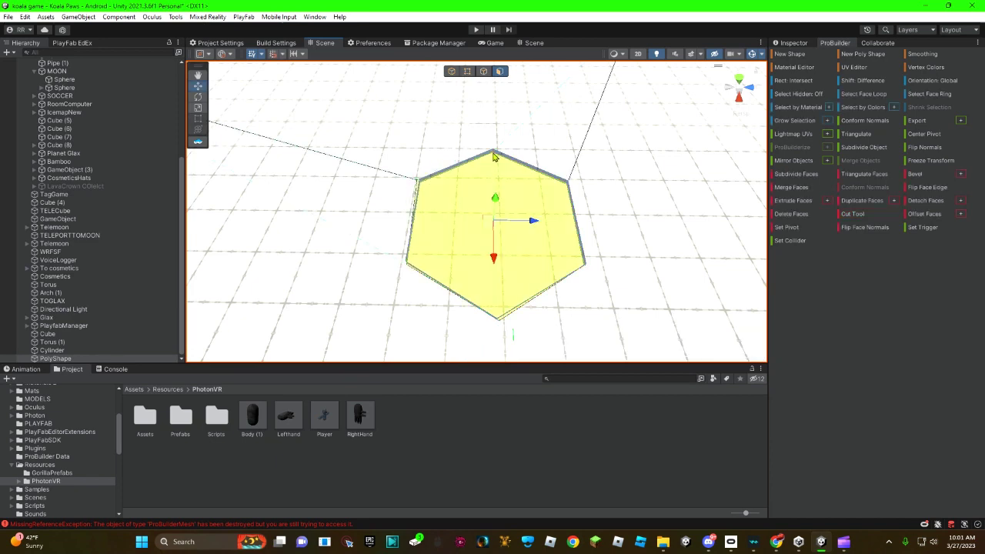
# Delete the hexagon face and orbit to look through the hole.
pyautogui.click(791, 217)
pyautogui.scroll(5, 631, 193)
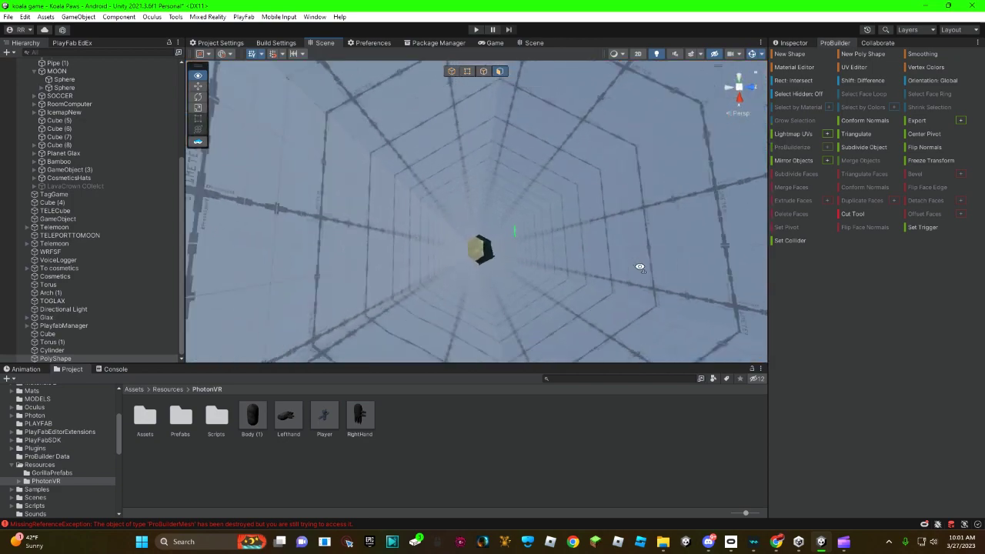
pyautogui.moveTo(639, 266)
pyautogui.keyDown('alt'); pyautogui.mouseDown()
pyautogui.moveTo(679, 296)
pyautogui.moveTo(763, 292)
pyautogui.moveTo(525, 204)
pyautogui.mouseUp(); pyautogui.keyUp('alt')
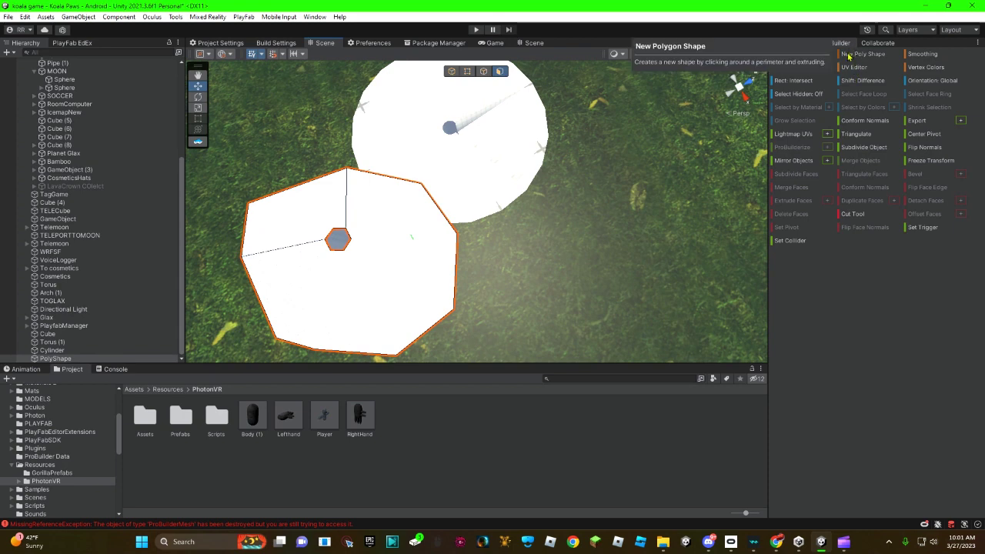
# Place a new ProBuilder cube on empty ground beside the platforms.
pyautogui.click(808, 55)
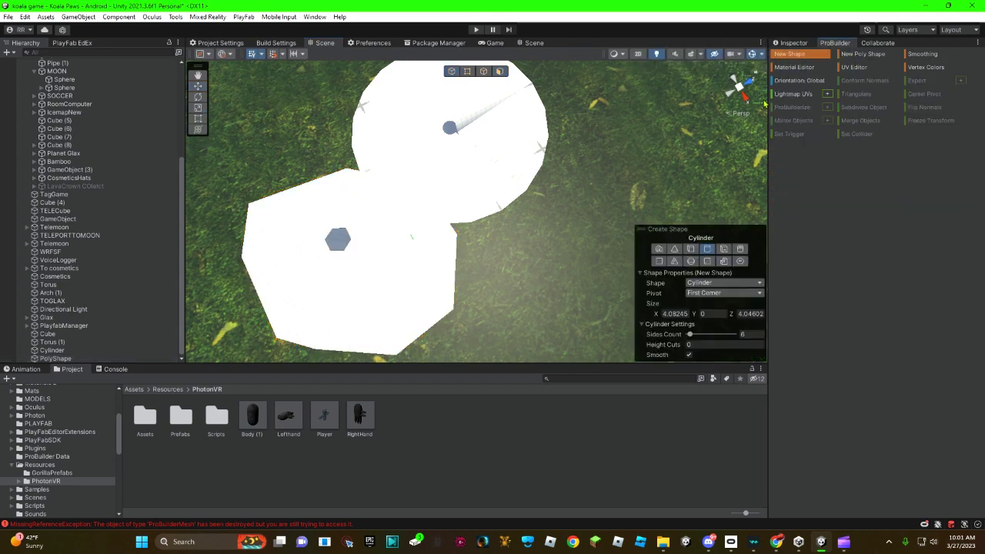
pyautogui.click(691, 249)
pyautogui.moveTo(668, 226)
pyautogui.mouseDown(button='middle')
pyautogui.moveTo(571, 154)
pyautogui.moveTo(489, 182)
pyautogui.mouseUp(button='middle')
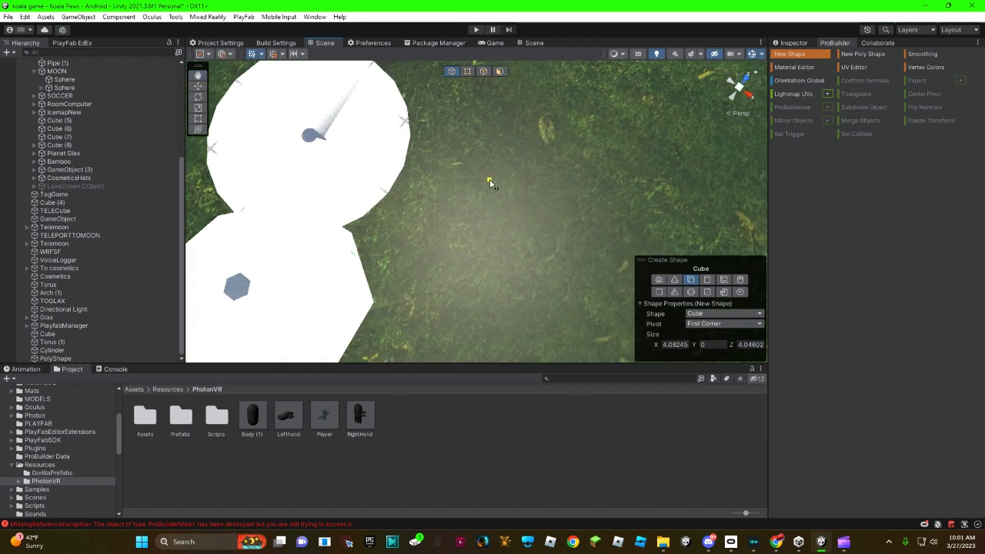
pyautogui.click(469, 223)
# Orbit around the tall box and select its top face.
pyautogui.keyDown('alt'); pyautogui.moveTo(607, 234); pyautogui.dragTo(504, 163); pyautogui.keyUp('alt')
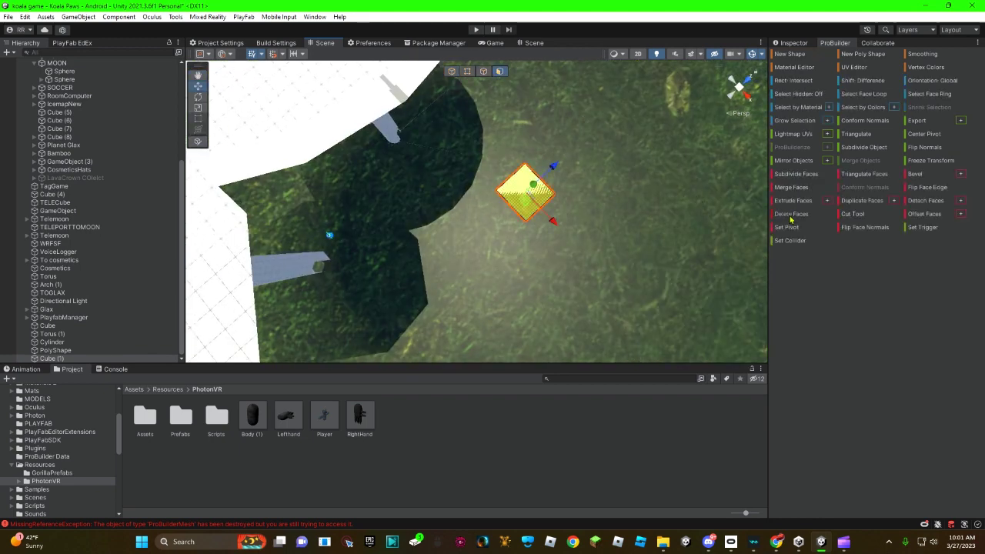
pyautogui.moveTo(529, 189)
pyautogui.keyDown('alt'); pyautogui.mouseDown()
pyautogui.moveTo(523, 116)
pyautogui.moveTo(197, 154)
pyautogui.mouseUp(); pyautogui.keyUp('alt')
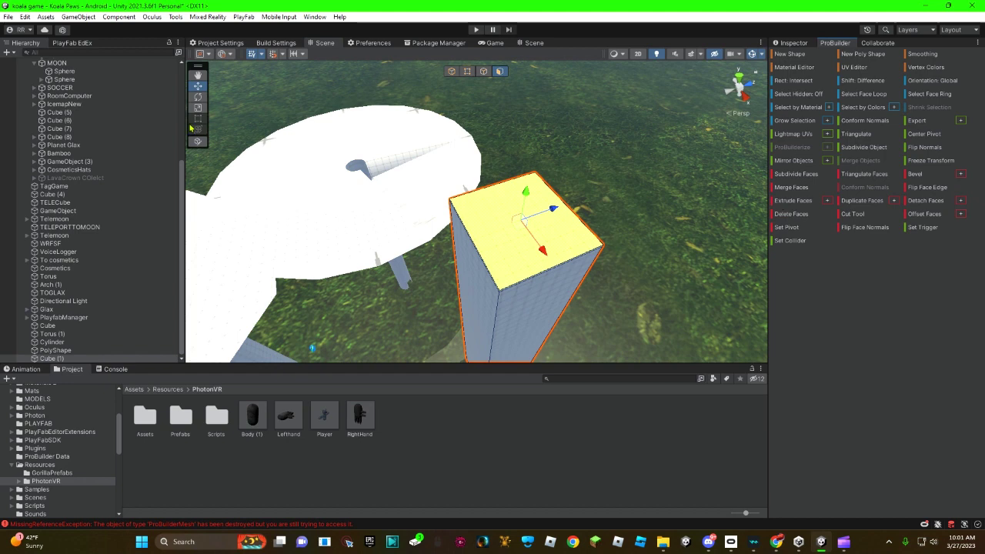
pyautogui.click(517, 229)
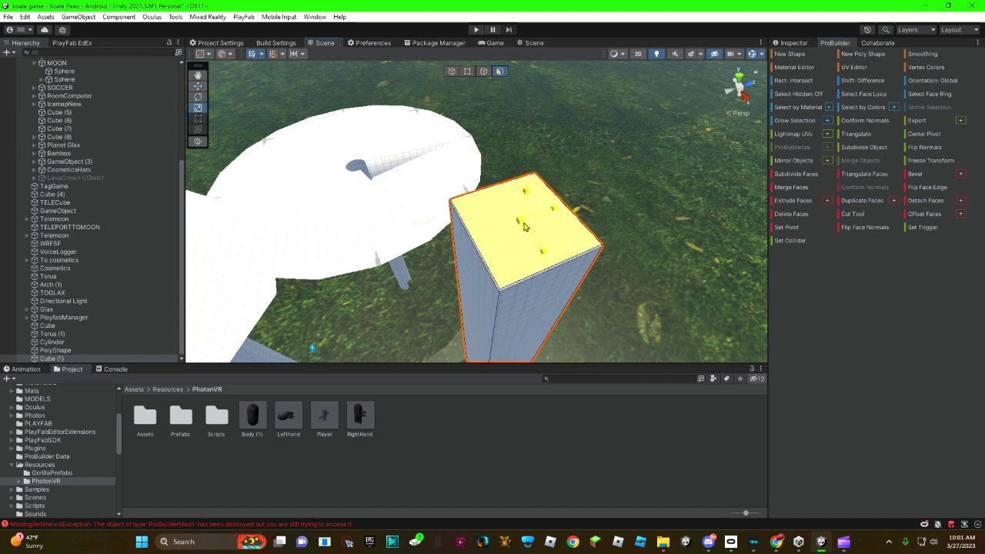
pyautogui.scroll(-3, 496, 185)
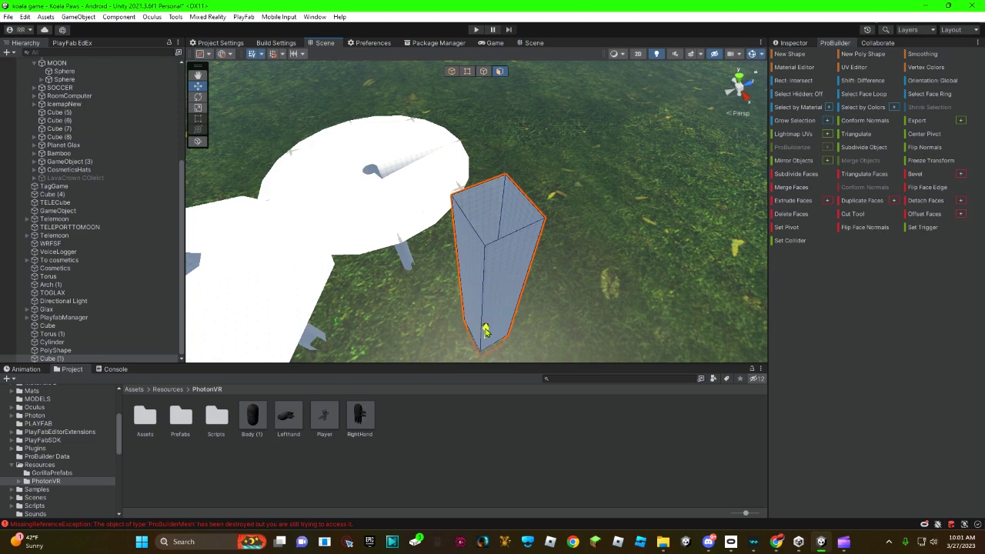
pyautogui.moveTo(486, 330); pyautogui.dragTo(411, 180, button='right')
# Select the box's face strips and large end face, then subdivide that end face into a finer grid.
pyautogui.click(411, 180)
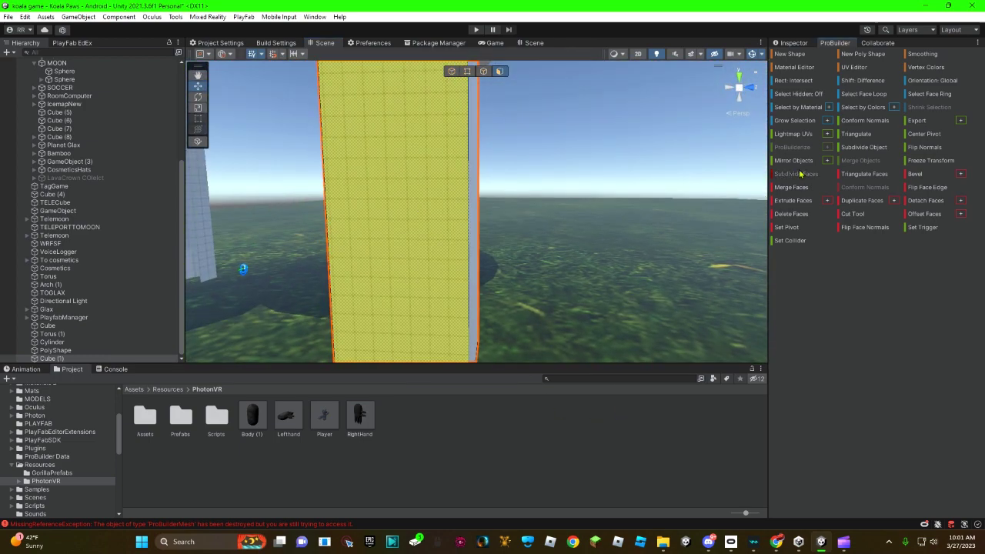
pyautogui.scroll(-3, 430, 257)
pyautogui.keyDown('shift'); pyautogui.click(392, 246); pyautogui.keyUp('shift')
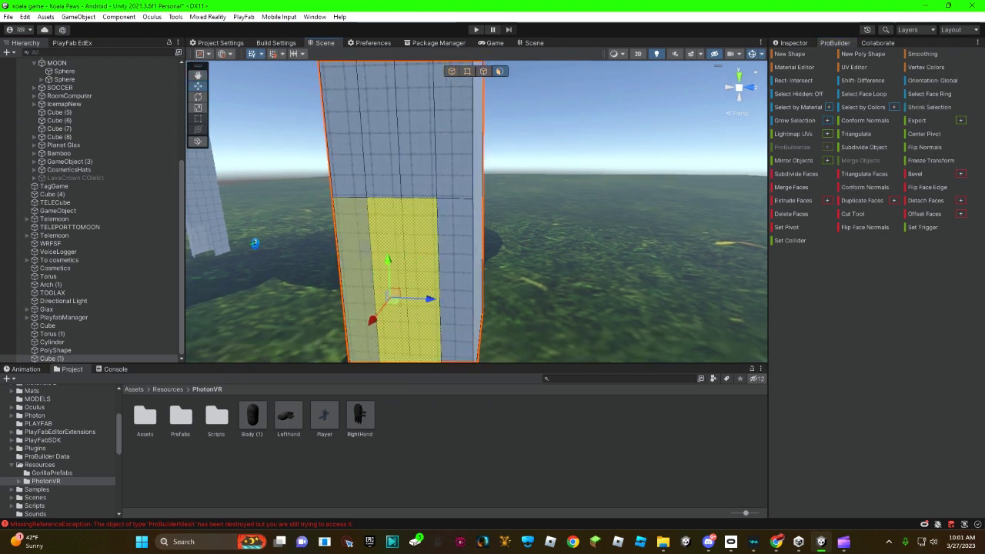
pyautogui.keyDown('shift'); pyautogui.click(392, 247); pyautogui.keyUp('shift')
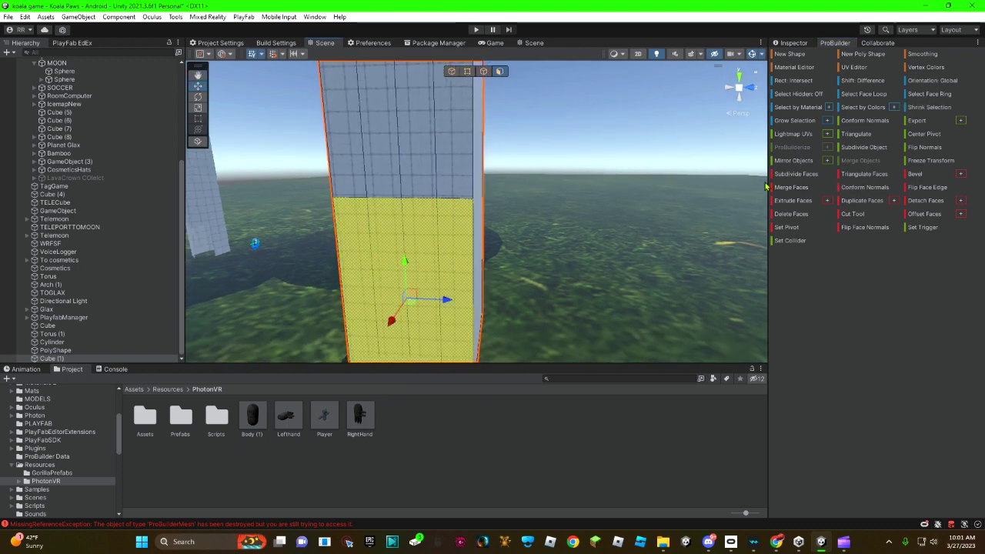
pyautogui.moveTo(655, 192)
pyautogui.mouseDown(button='right')
pyautogui.moveTo(513, 243)
pyautogui.moveTo(457, 174)
pyautogui.moveTo(395, 241)
pyautogui.moveTo(514, 229)
pyautogui.moveTo(465, 198)
pyautogui.mouseUp(button='right')
pyautogui.click(482, 295)
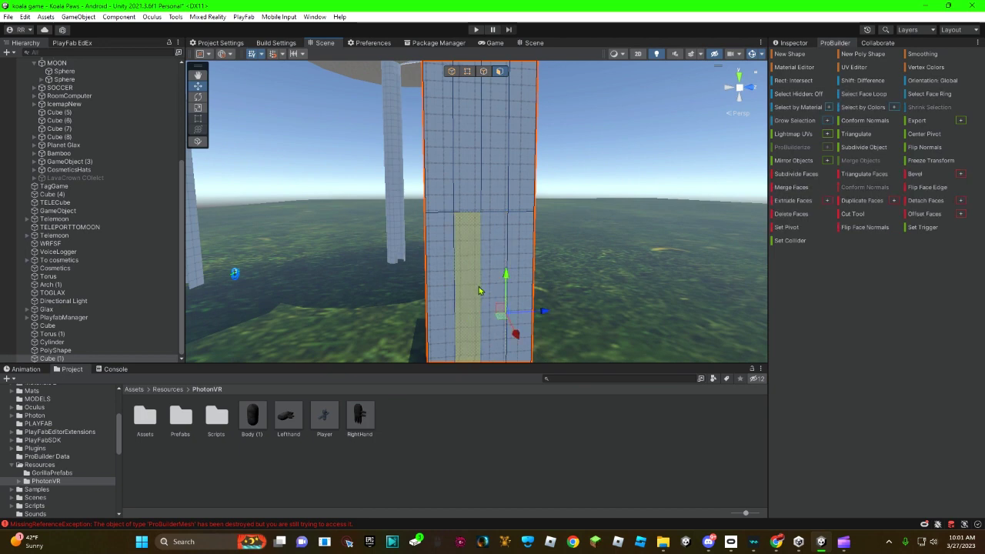
pyautogui.click(496, 253)
pyautogui.moveTo(503, 241)
pyautogui.mouseDown(button='right')
pyautogui.moveTo(497, 149)
pyautogui.moveTo(492, 244)
pyautogui.moveTo(681, 246)
pyautogui.mouseUp(button='right')
pyautogui.click(507, 259)
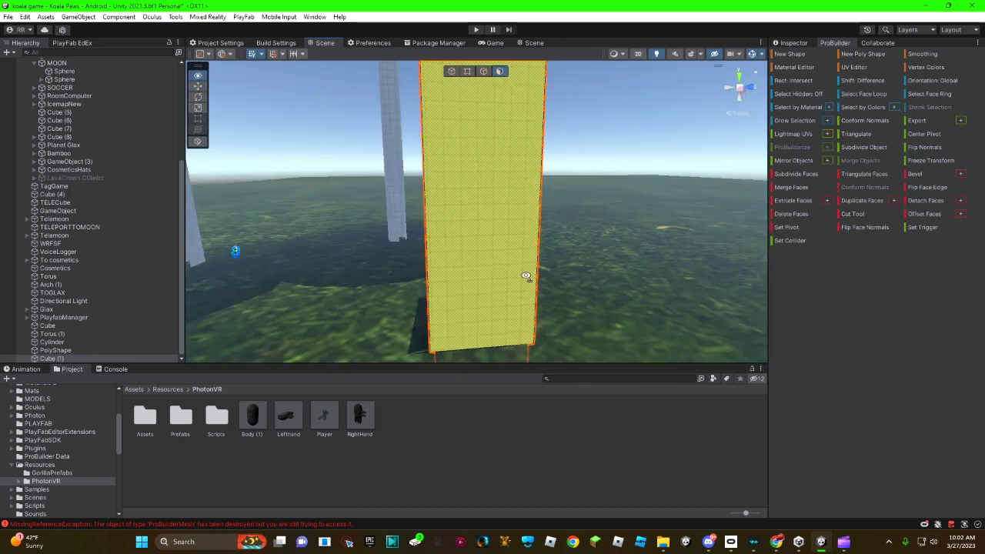
pyautogui.click(798, 175)
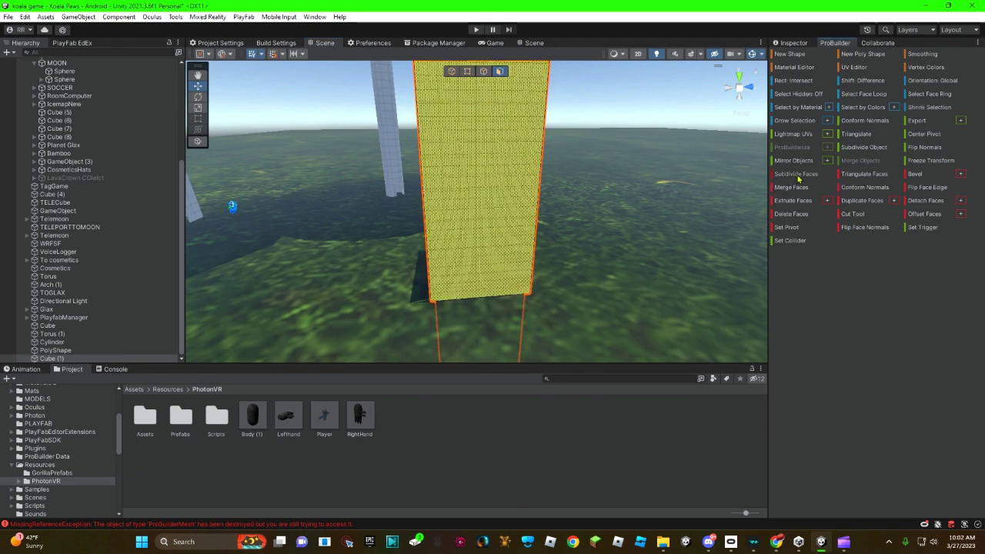
# Delete the selected strip and lower faces to open one end of the box.
pyautogui.click(519, 211)
pyautogui.keyDown('shift'); pyautogui.click(460, 231); pyautogui.keyUp('shift')
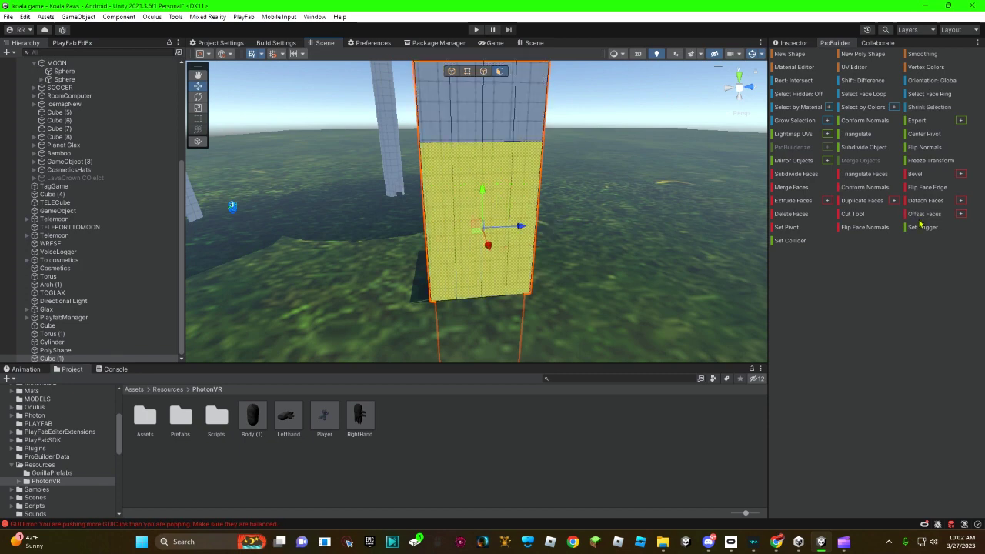
pyautogui.click(785, 215)
pyautogui.scroll(5, 473, 272)
pyautogui.scroll(5, 473, 272)
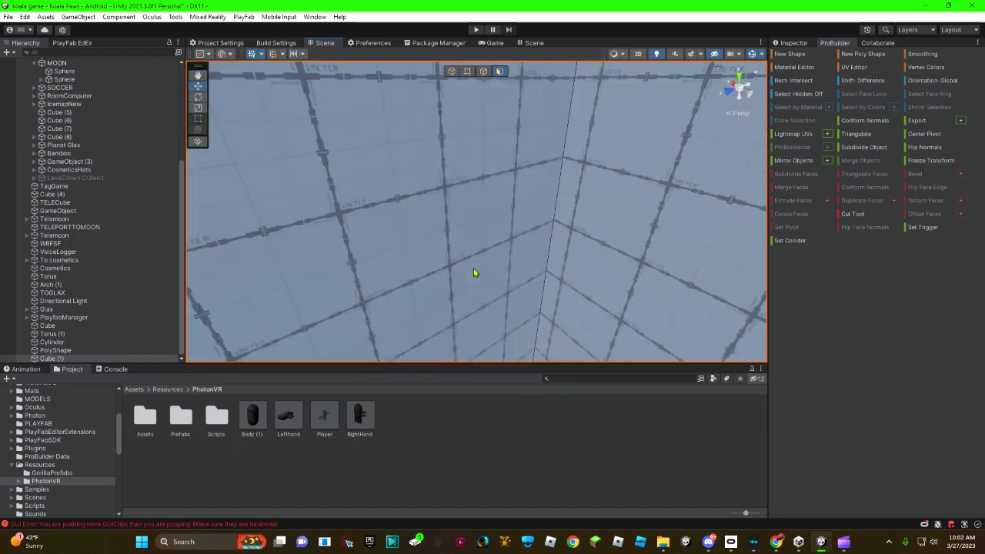
# Delete the inner face at the far end, then switch to edge mode and inspect the hollow interior.
pyautogui.click(473, 273)
pyautogui.scroll(3, 577, 218)
pyautogui.scroll(5, 525, 253)
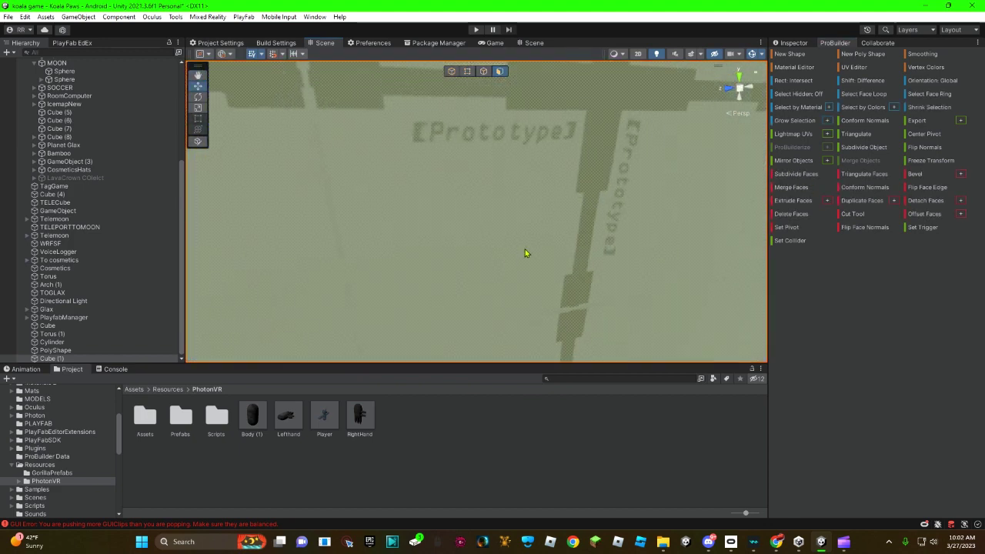
pyautogui.scroll(-5, 525, 253)
pyautogui.keyDown('alt'); pyautogui.moveTo(528, 257); pyautogui.dragTo(398, 279); pyautogui.keyUp('alt')
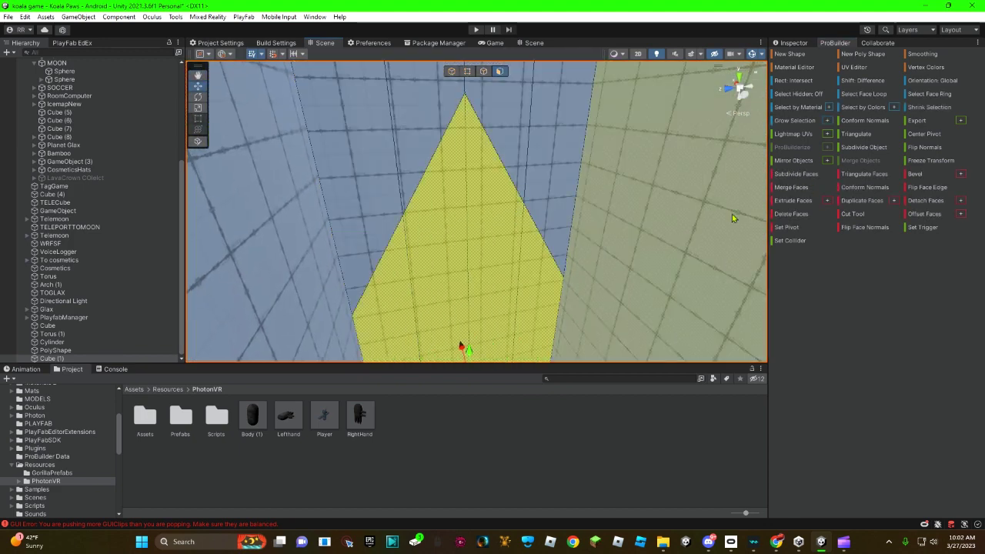
pyautogui.click(791, 214)
pyautogui.keyDown('alt'); pyautogui.moveTo(732, 220); pyautogui.dragTo(131, 220); pyautogui.keyUp('alt')
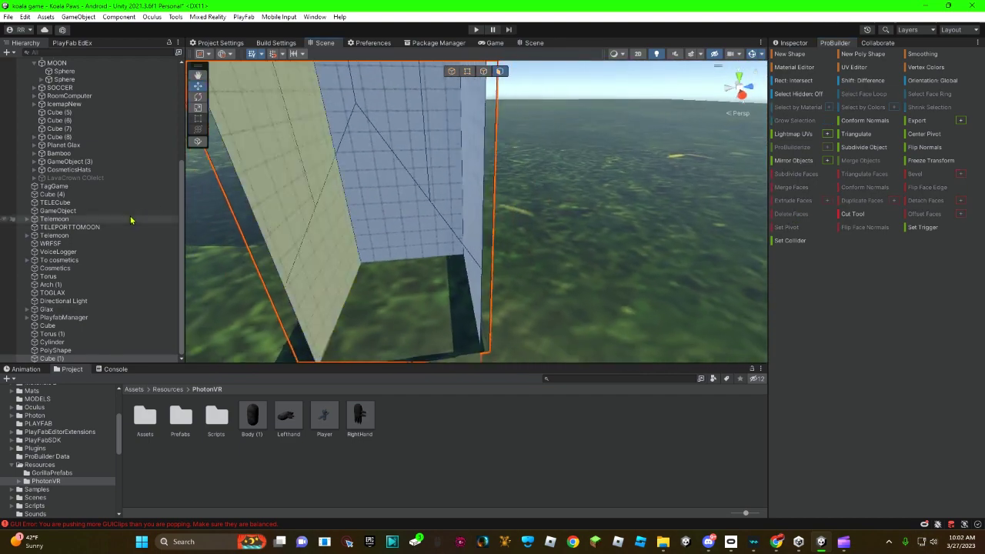
pyautogui.click(483, 71)
pyautogui.scroll(3, 483, 125)
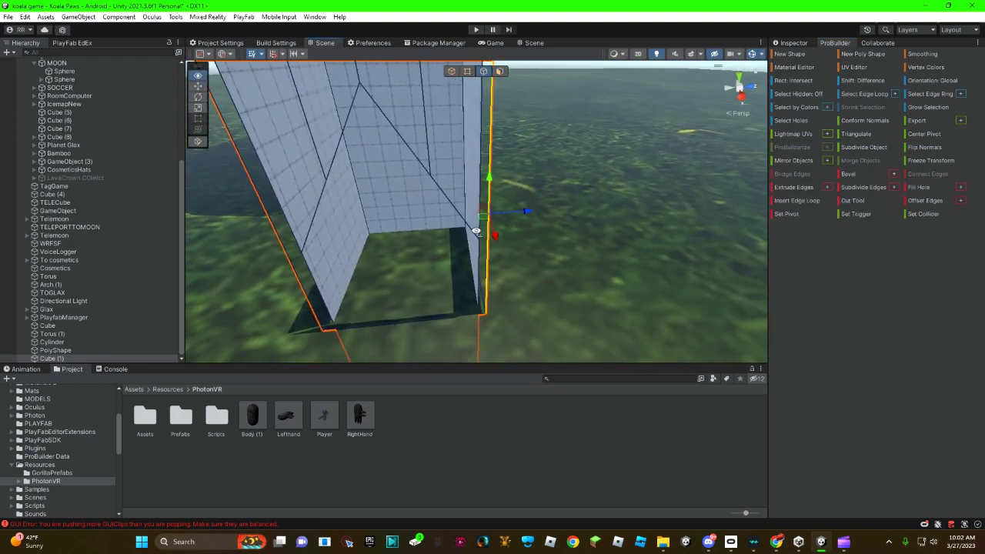
pyautogui.moveTo(505, 235)
pyautogui.keyDown('alt'); pyautogui.mouseDown()
pyautogui.moveTo(551, 198)
pyautogui.moveTo(435, 137)
pyautogui.moveTo(428, 237)
pyautogui.moveTo(477, 264)
pyautogui.mouseUp(); pyautogui.keyUp('alt')
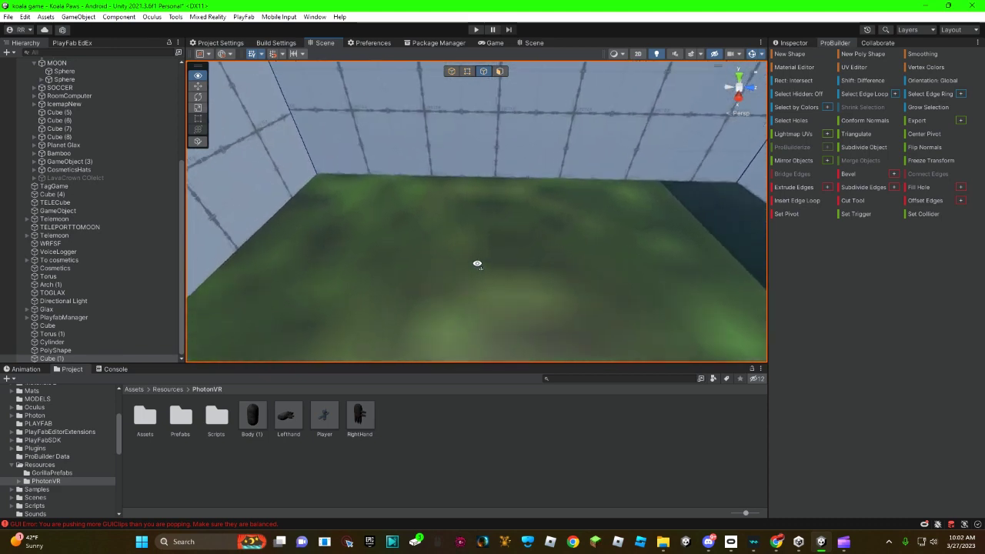
# Frame the tube and draw a closed New Poly Shape outline around it as a flat platform.
pyautogui.press('f')
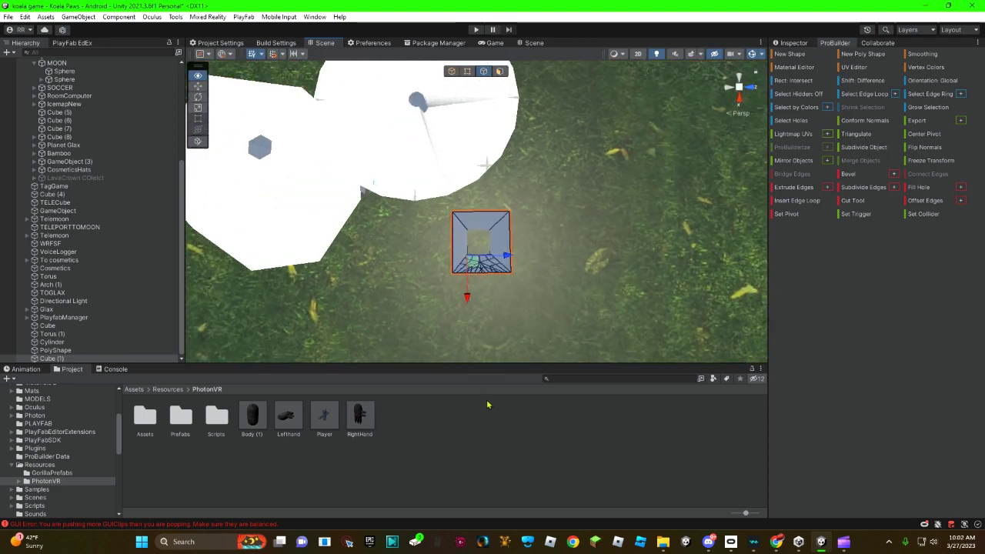
pyautogui.press('f')
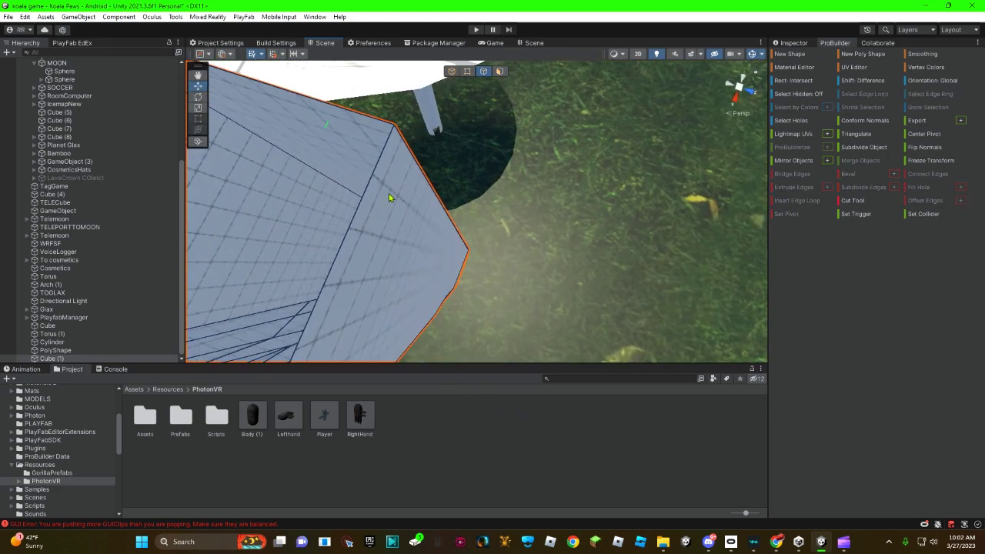
pyautogui.click(862, 53)
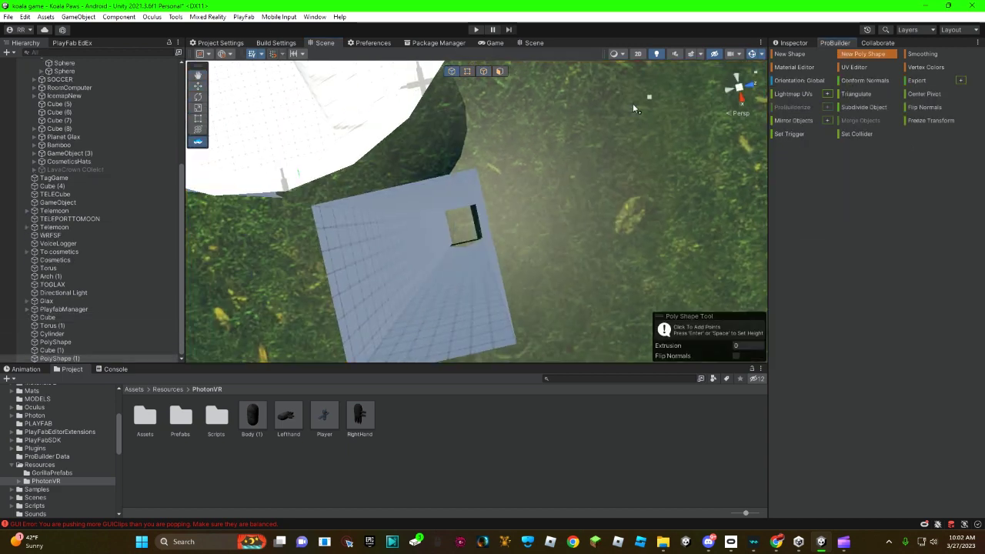
pyautogui.scroll(-3, 557, 134)
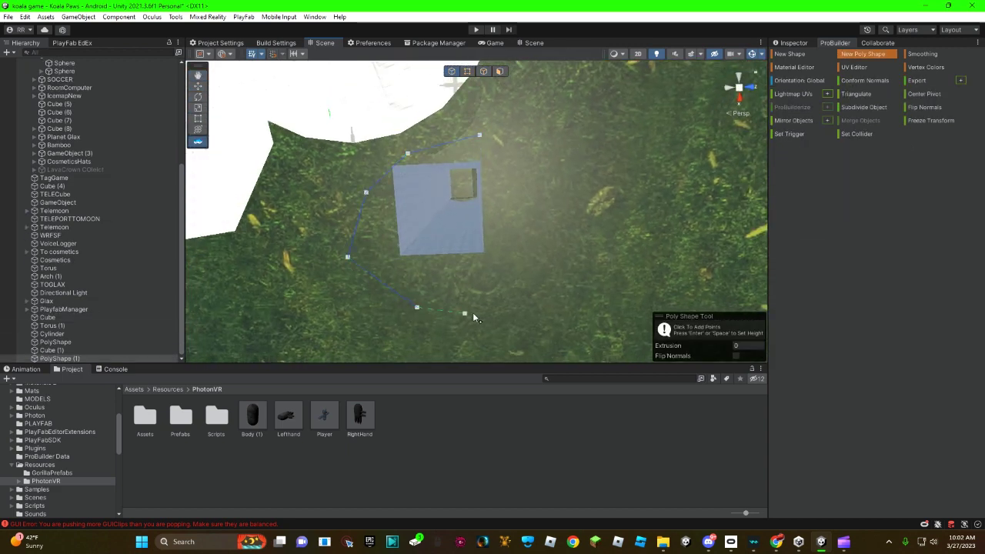
pyautogui.click(480, 137)
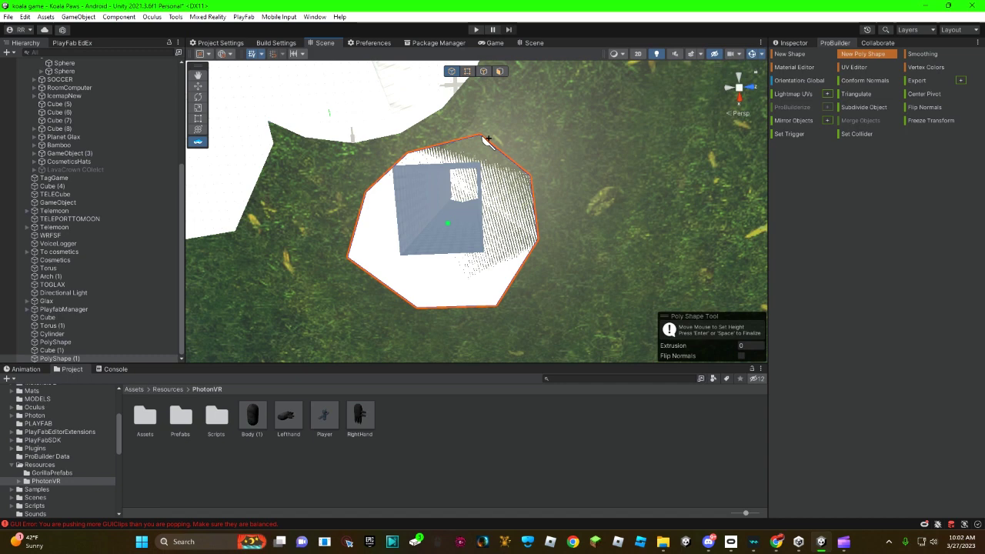
pyautogui.press('Return')
pyautogui.keyDown('alt'); pyautogui.moveTo(431, 223); pyautogui.dragTo(395, 227); pyautogui.keyUp('alt')
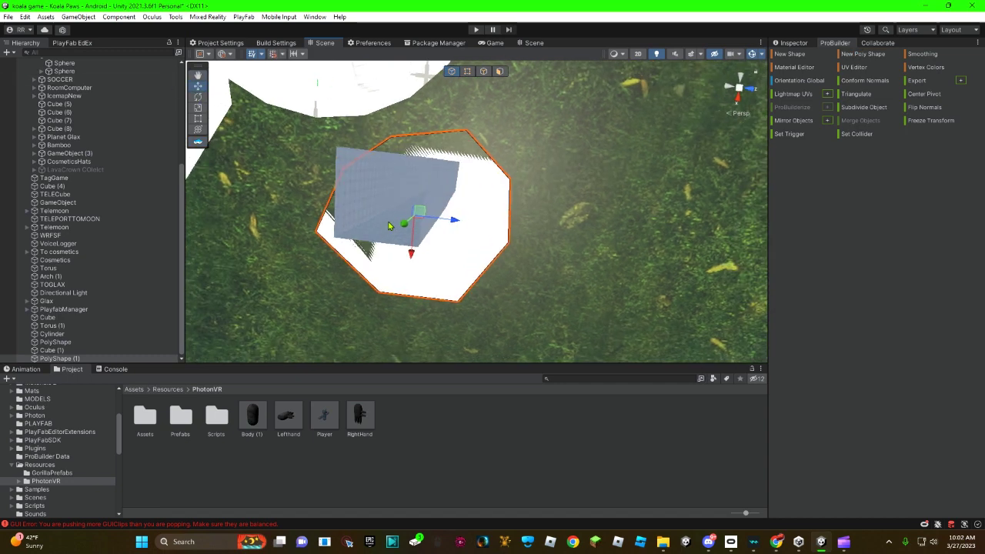
pyautogui.scroll(3, 374, 220)
pyautogui.keyDown('alt'); pyautogui.moveTo(289, 211); pyautogui.dragTo(191, 225); pyautogui.keyUp('alt')
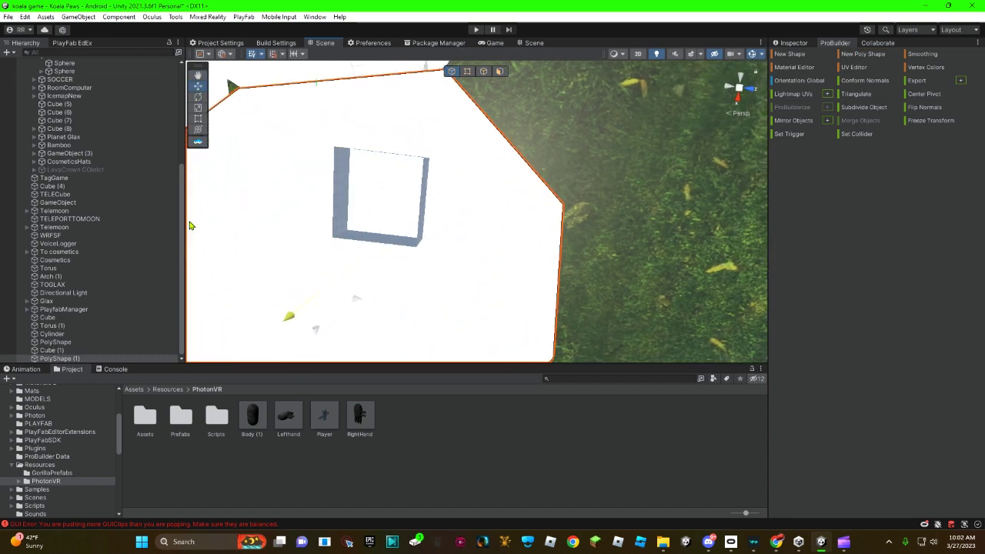
pyautogui.keyDown('alt'); pyautogui.moveTo(263, 206); pyautogui.dragTo(565, 150); pyautogui.keyUp('alt')
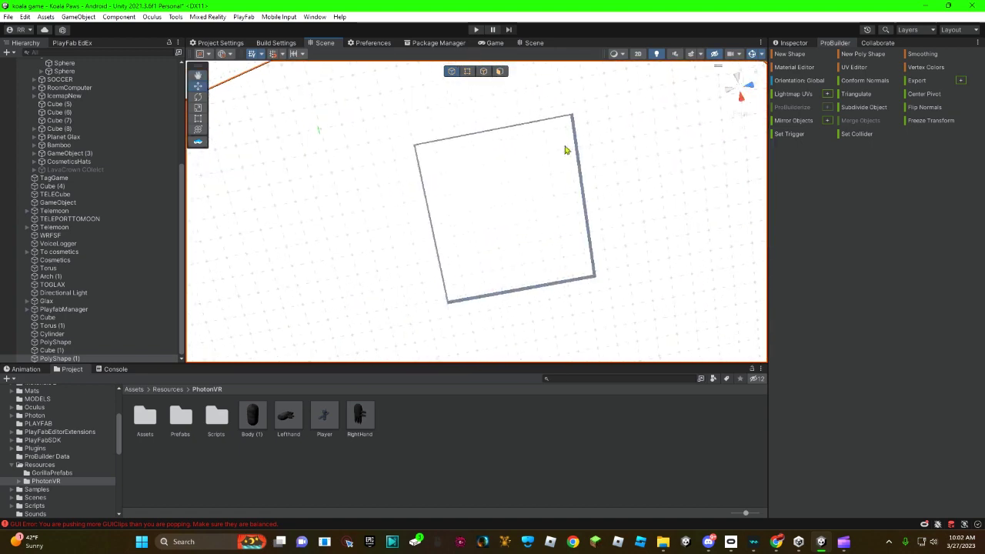
pyautogui.click(796, 42)
# In face mode, cut a square into the platform over the tube and delete it to leave a hole.
pyautogui.click(835, 43)
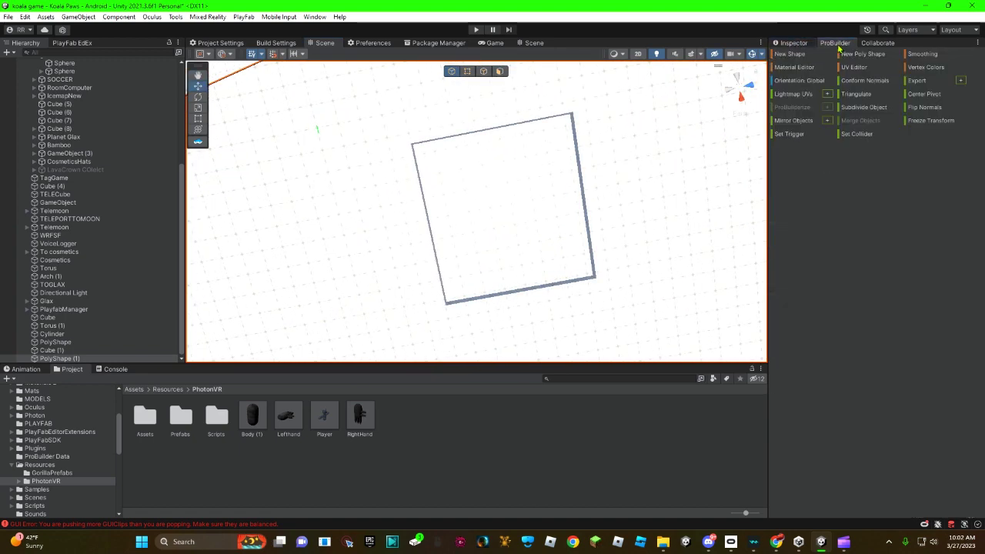
pyautogui.click(500, 71)
pyautogui.click(854, 215)
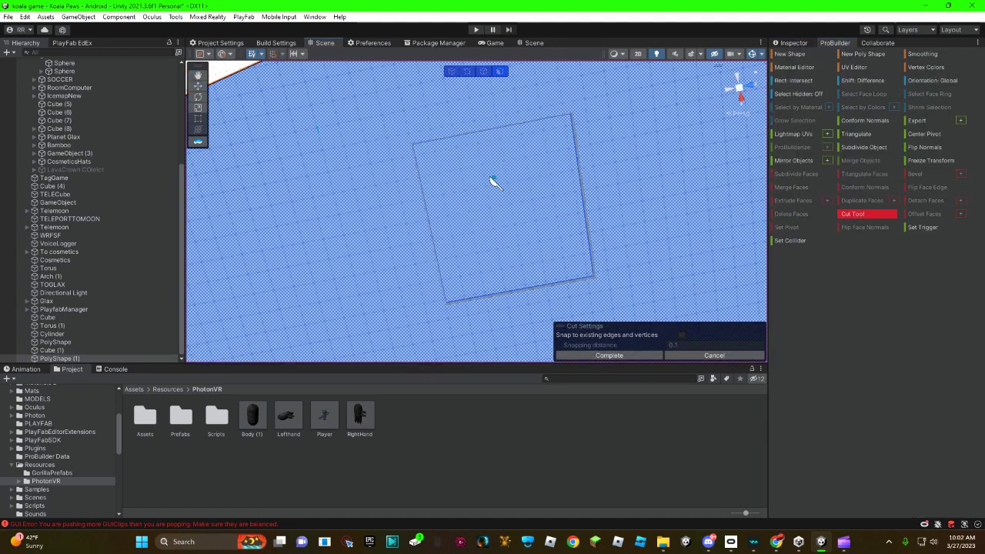
pyautogui.click(413, 144)
pyautogui.click(575, 116)
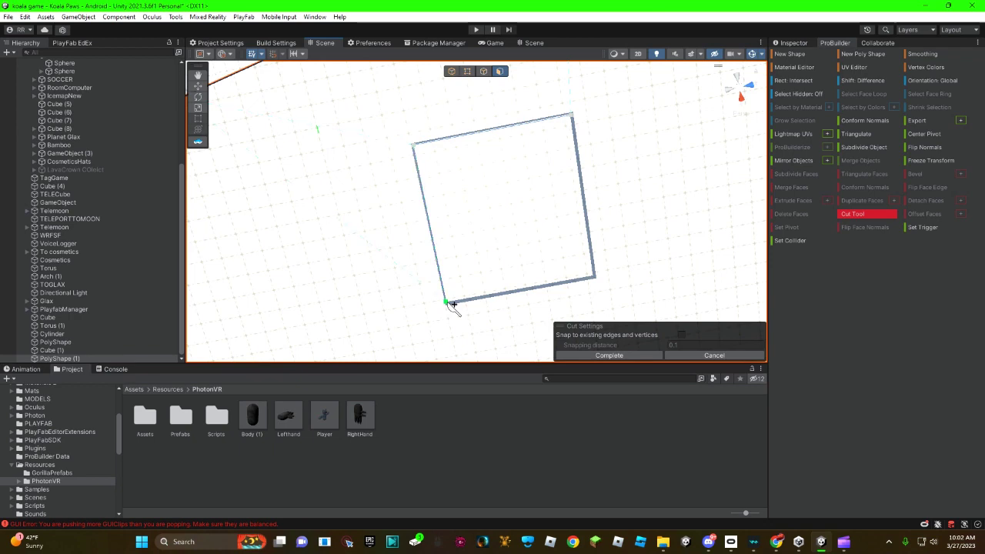
pyautogui.click(579, 121)
pyautogui.click(782, 218)
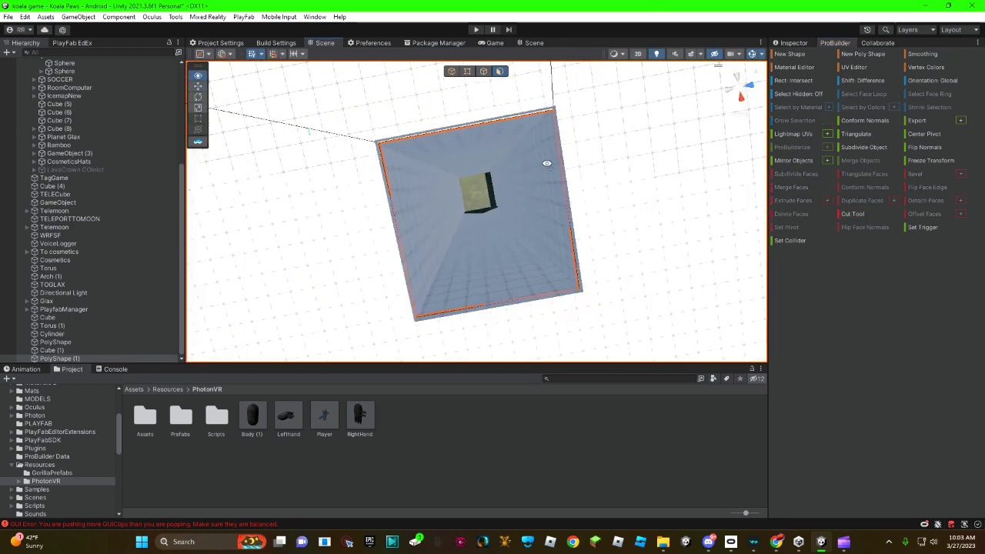
pyautogui.moveTo(546, 163)
pyautogui.mouseDown(button='right')
pyautogui.moveTo(211, 131)
pyautogui.moveTo(529, 148)
pyautogui.moveTo(481, 108)
pyautogui.moveTo(908, 75)
pyautogui.moveTo(205, 35)
pyautogui.mouseUp(button='right')
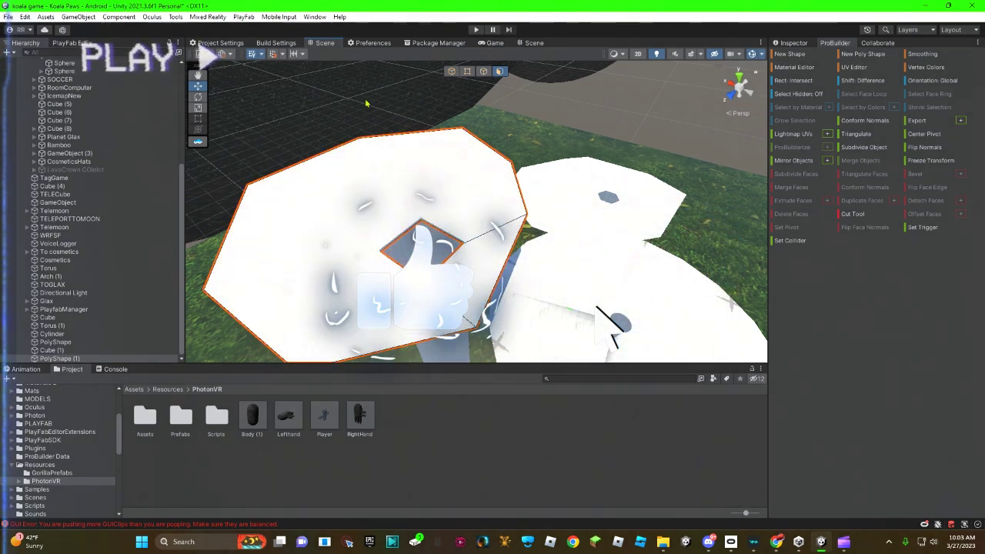
pyautogui.moveTo(393, 143); pyautogui.dragTo(713, 121, button='right')
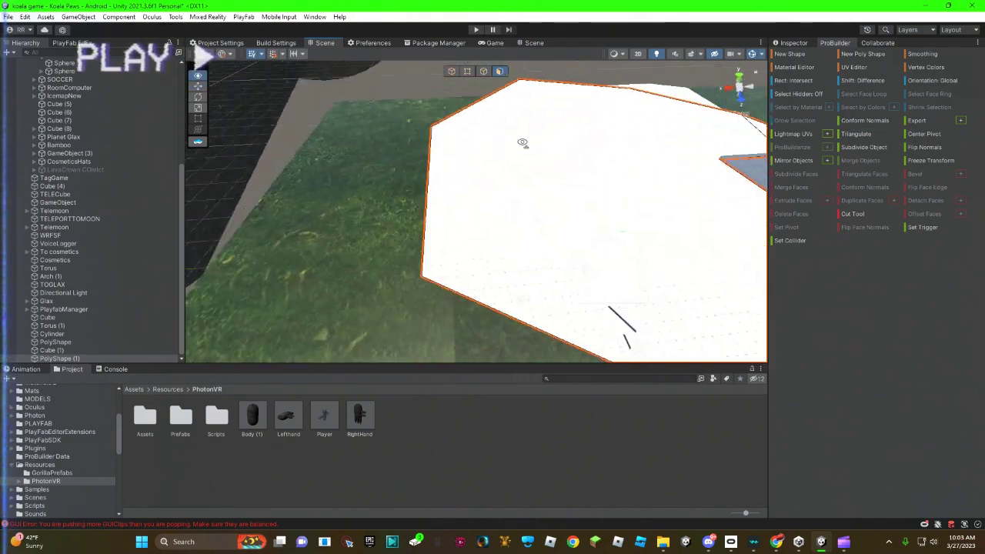